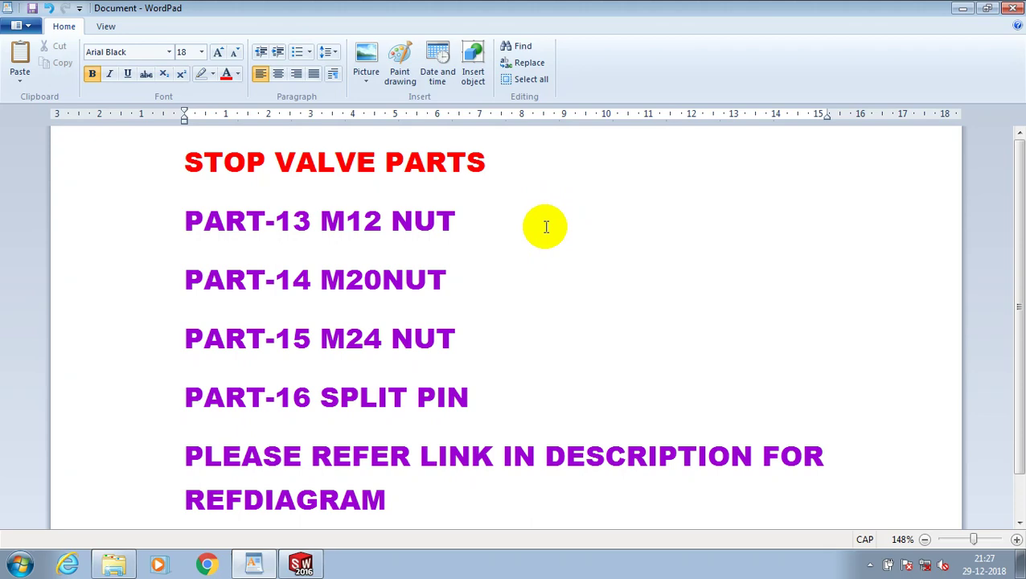
Step: Turn the view normal to the Front Plane
click(261, 555)
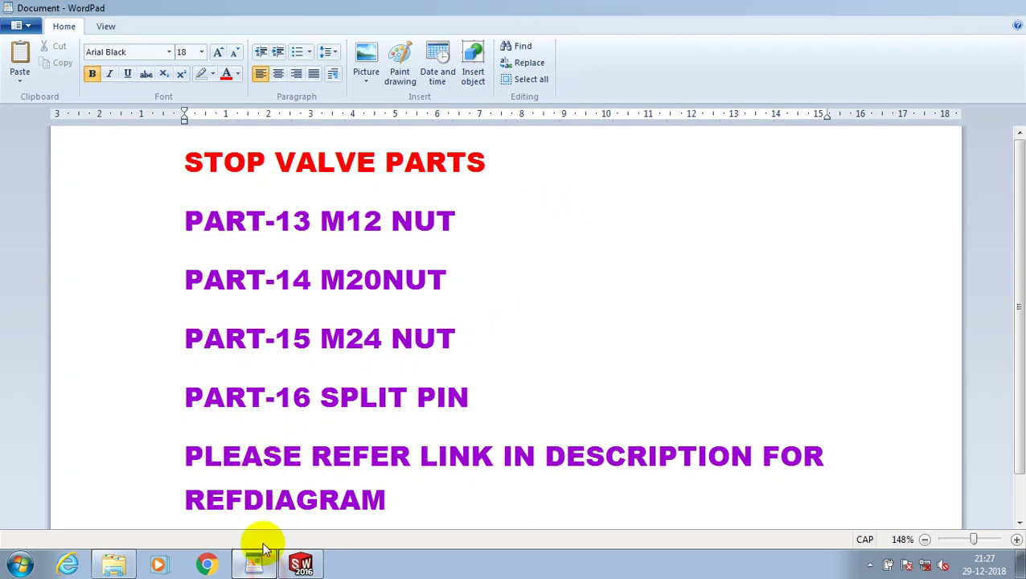
right_click(60, 253)
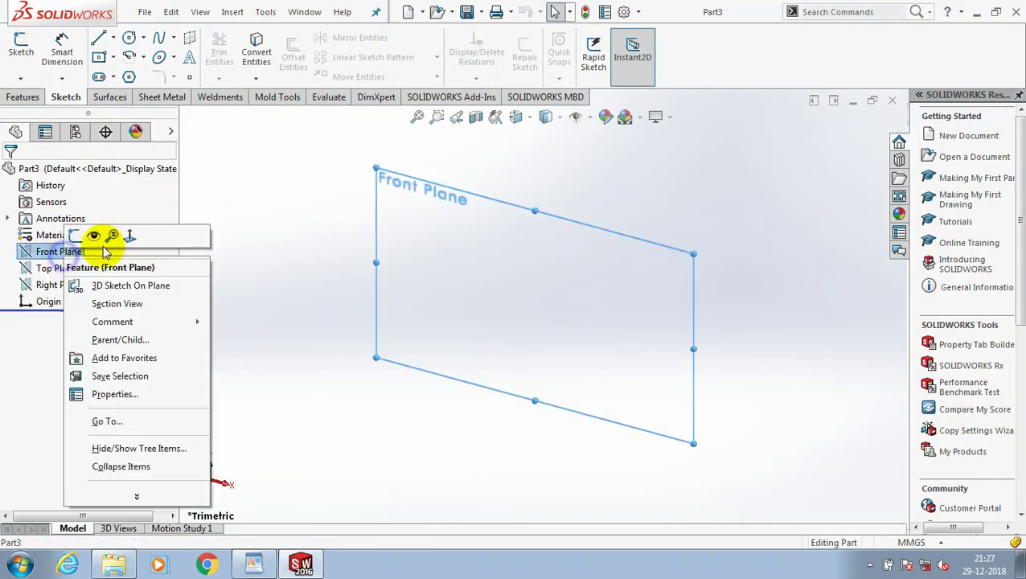
click(128, 236)
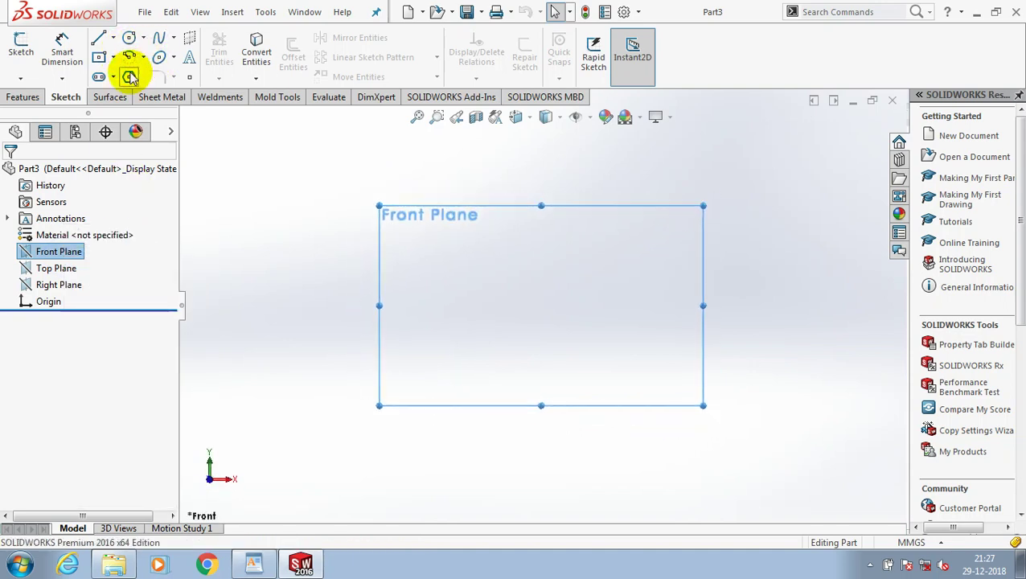
Step: Draw a six-sided polygon centred on the origin and start a circle at the same centre
key(p)
click(546, 304)
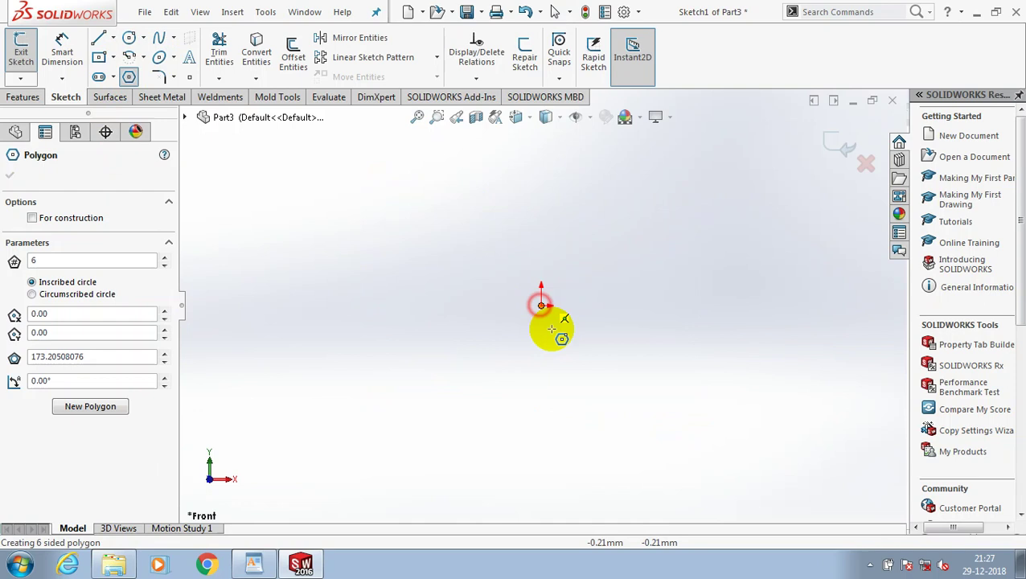
click(597, 381)
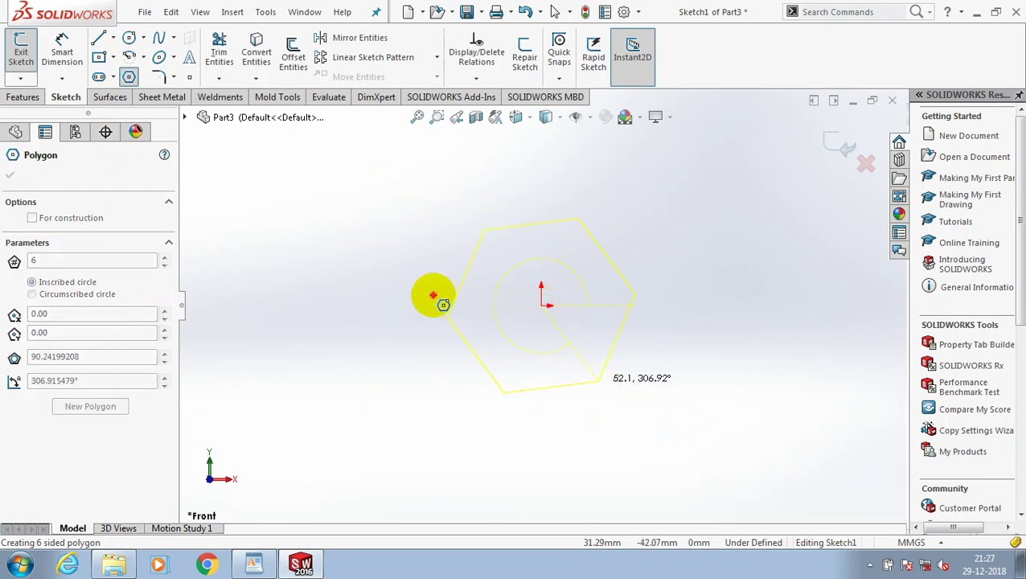
click(434, 298)
click(128, 38)
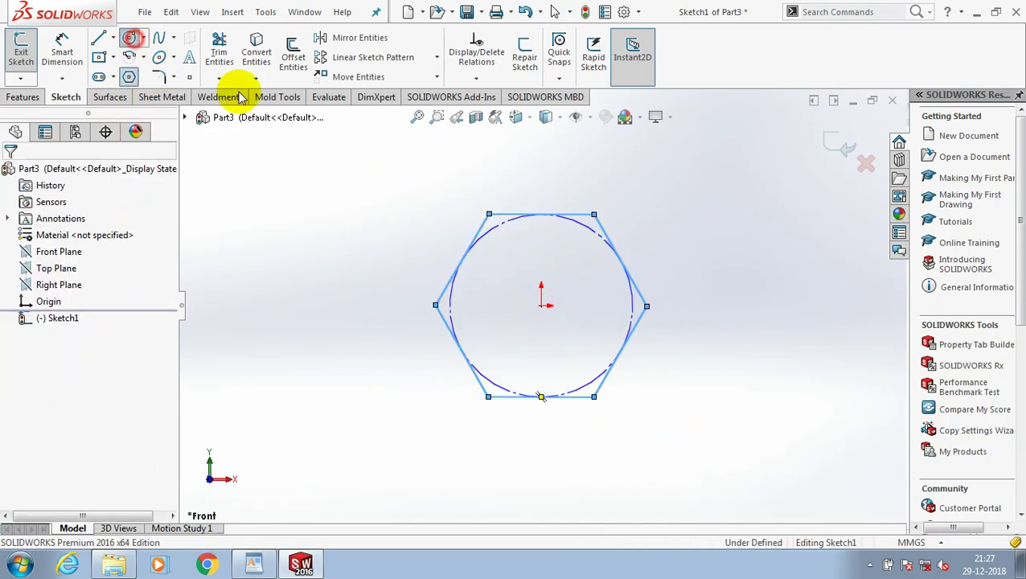
click(540, 304)
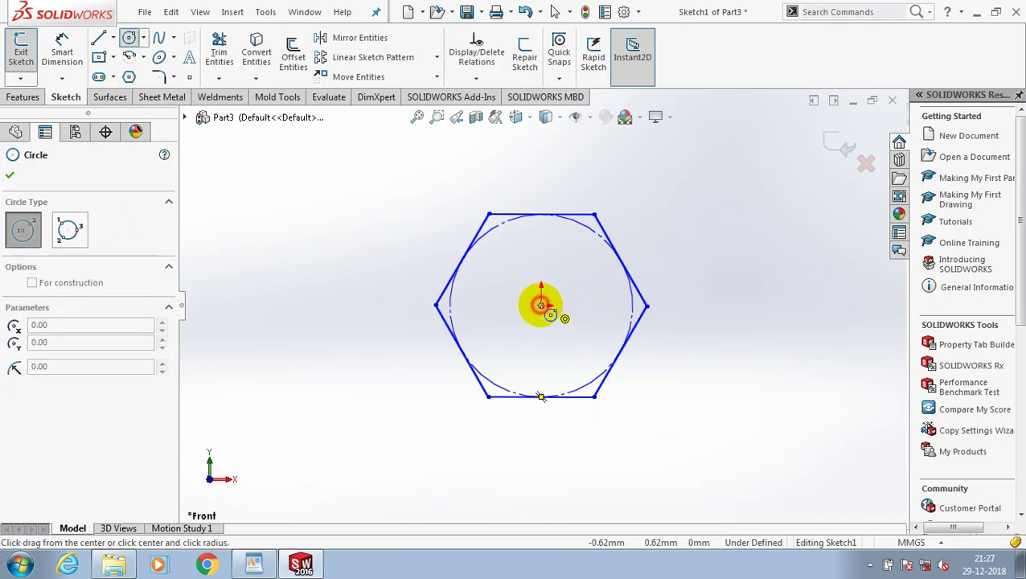
Step: Complete the inner circle and dimension its diameter to 10.5
click(499, 290)
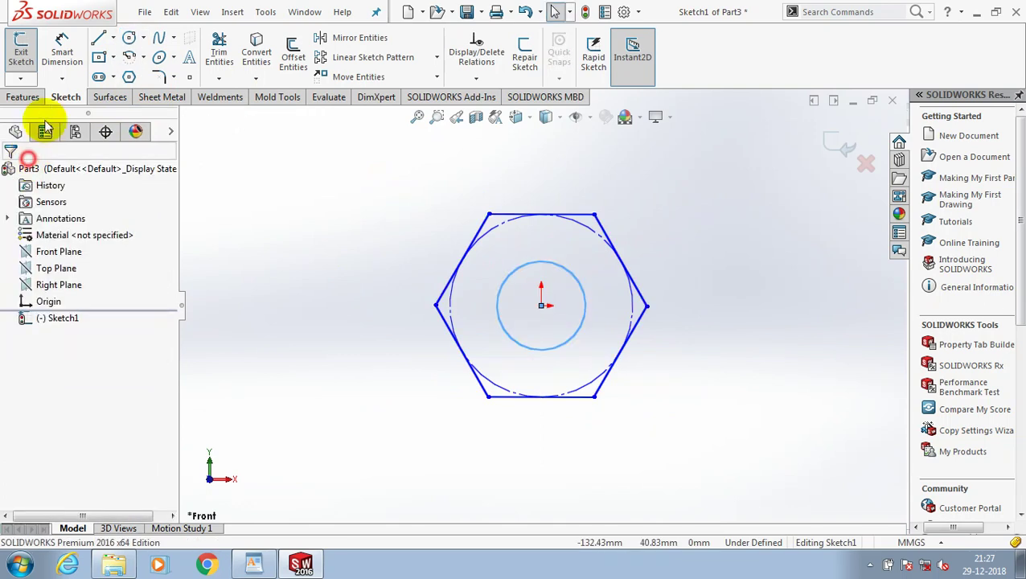
click(62, 50)
click(586, 305)
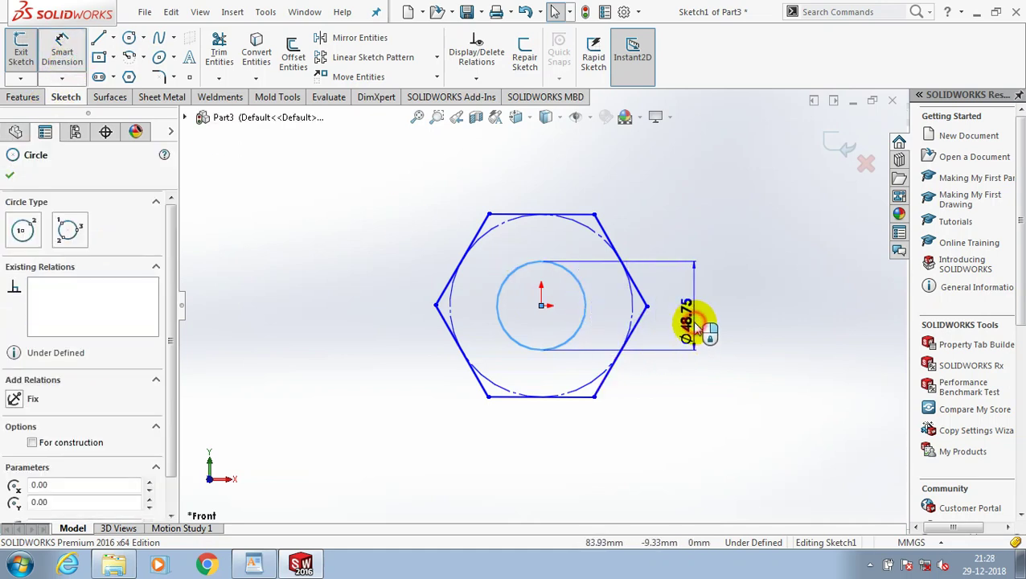
click(697, 325)
text(10.5)
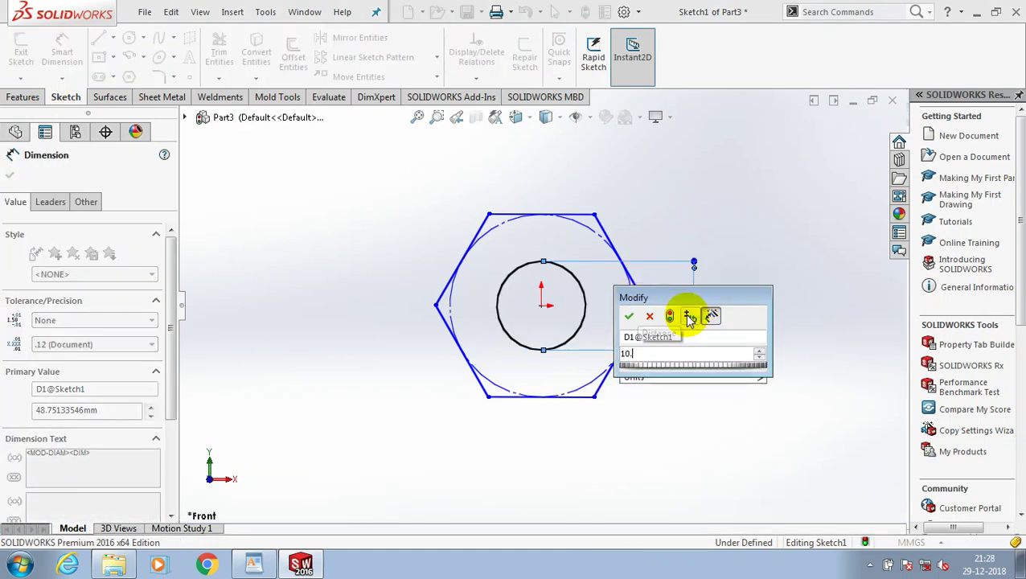
key(Return)
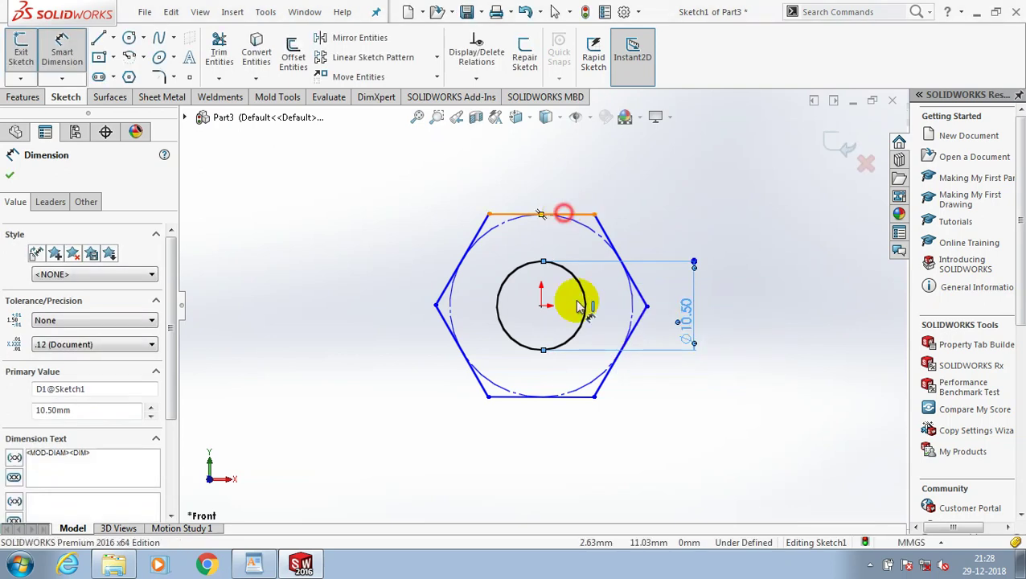
Step: Dimension the hexagon to 20 across its flats
click(561, 397)
click(564, 402)
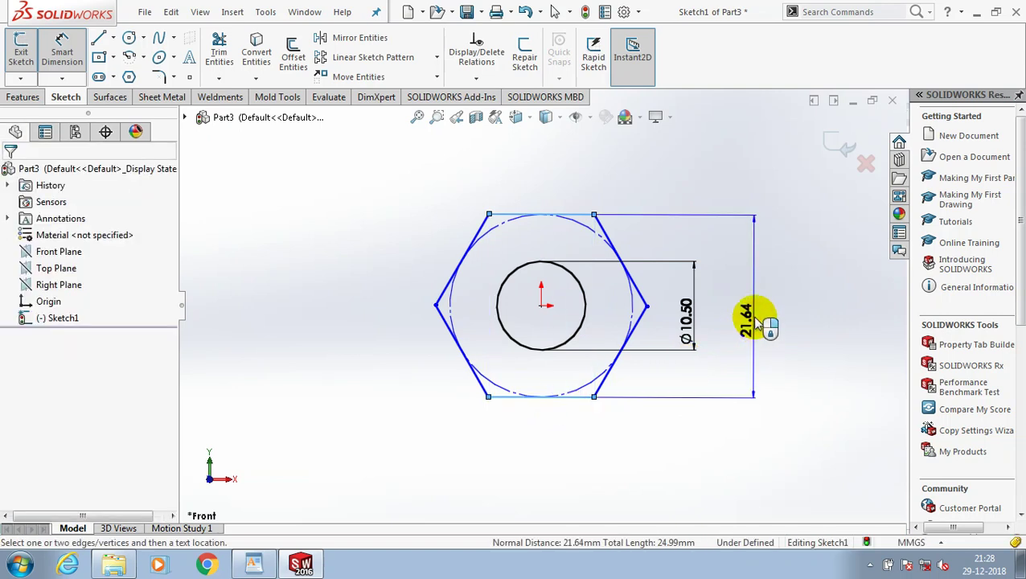
click(756, 320)
text(2)
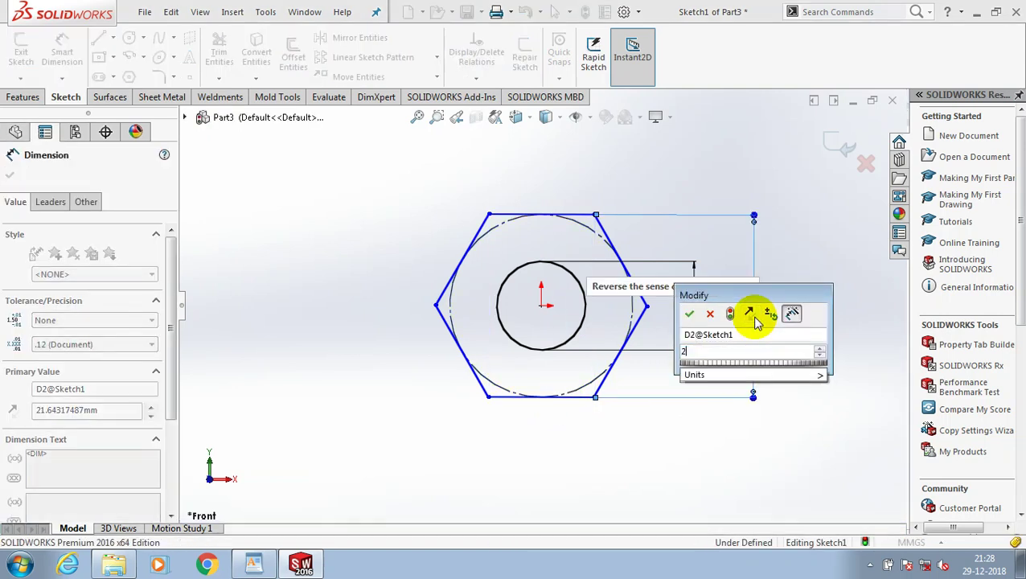
text(0)
key(Return)
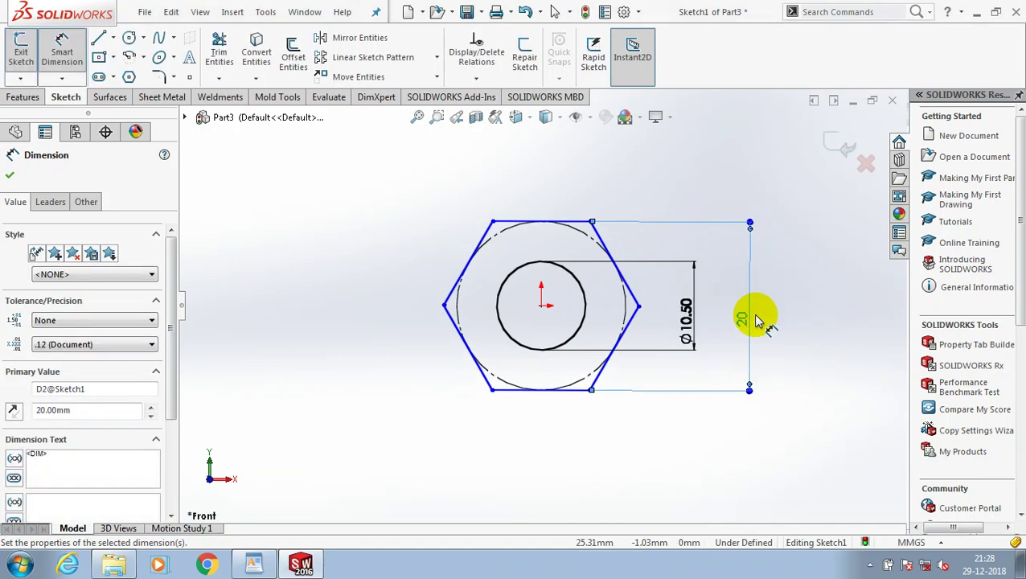
Step: Exit the sketch and extrude the hexagon and circle region 10 mm into a nut body with a central hole
click(21, 50)
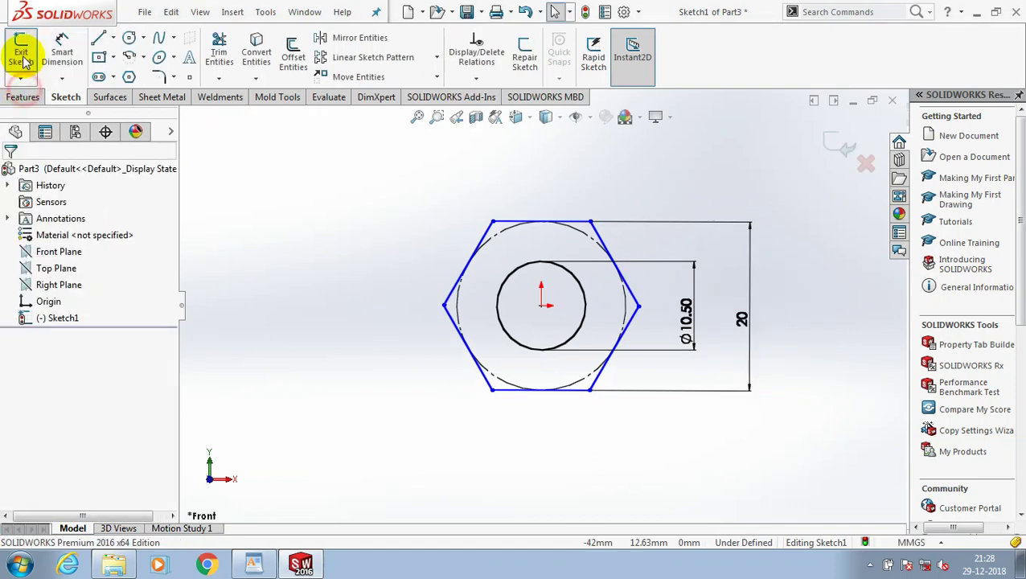
click(29, 71)
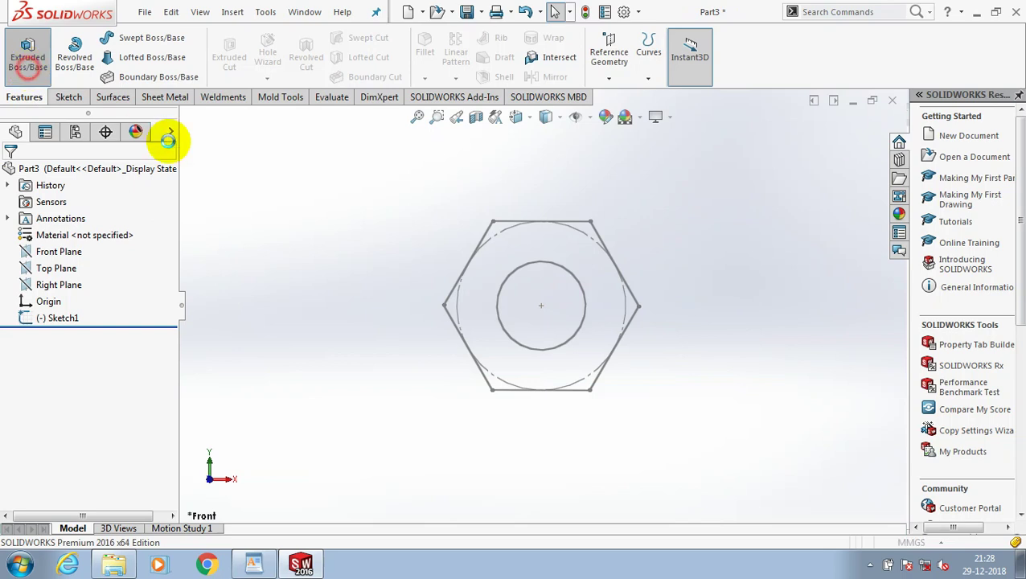
click(571, 220)
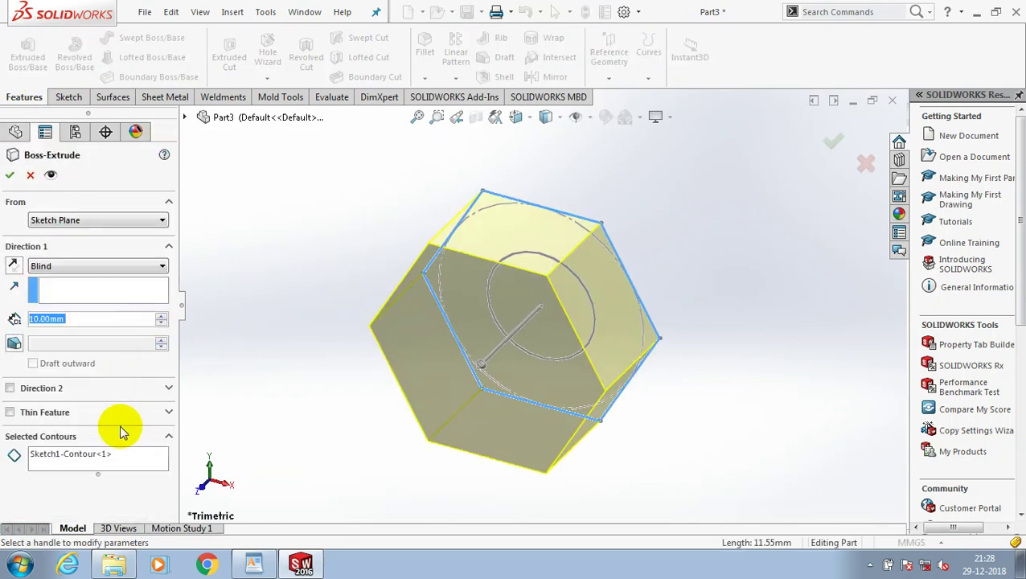
click(512, 324)
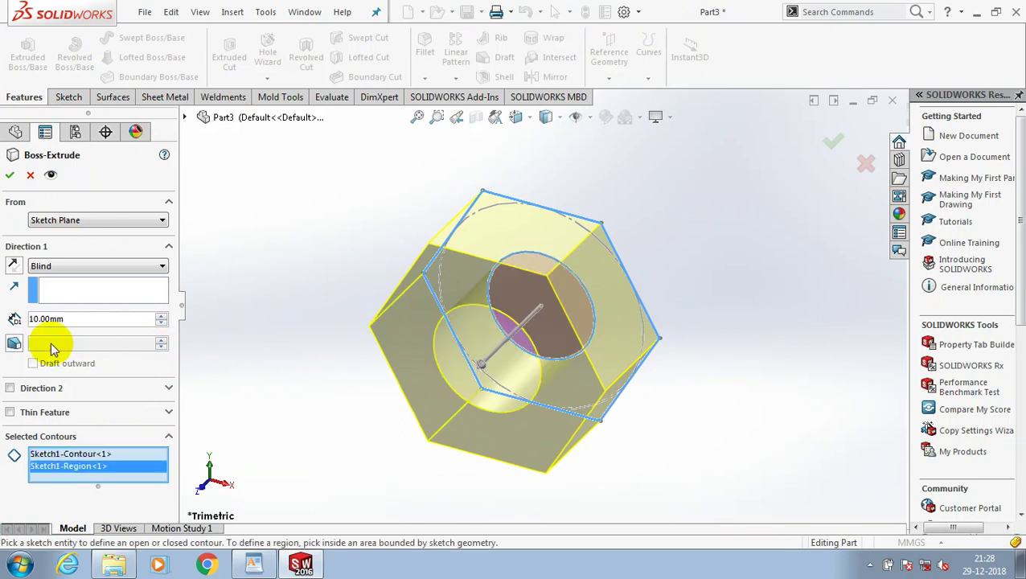
double_click(92, 322)
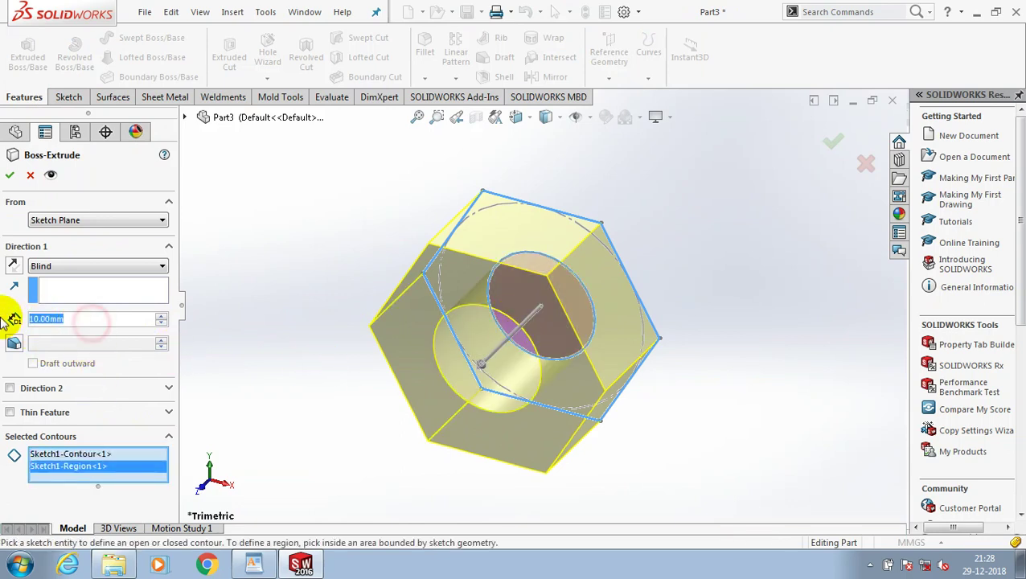
text(15)
key(Return)
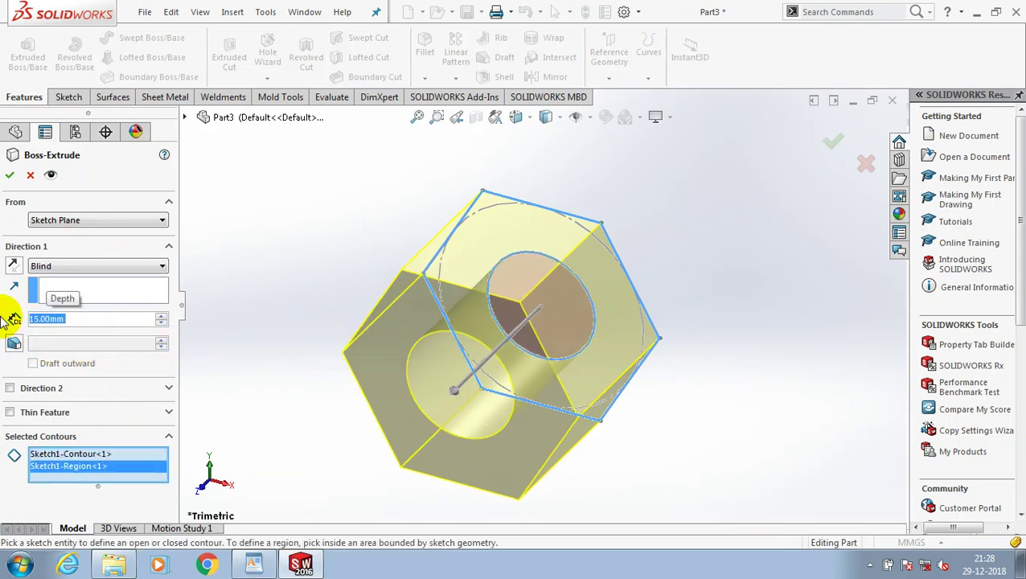
text(10)
key(Return)
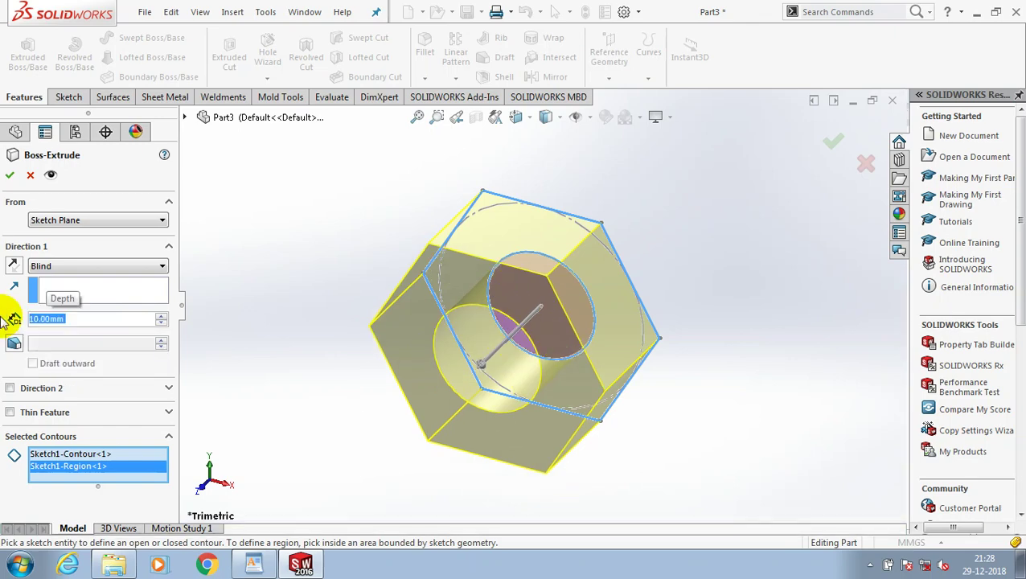
key(Return)
mouse_move(286, 316)
middle_down()
mouse_move(264, 213)
mouse_move(339, 275)
middle_up()
Step: Start a new sketch on the Top Plane, viewed normal to it
click(53, 270)
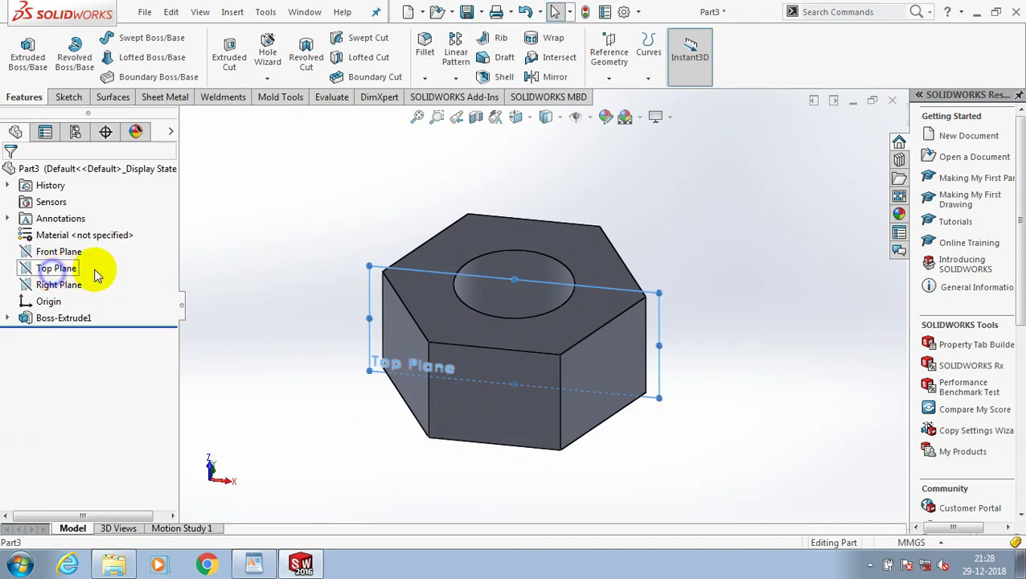
right_click(53, 268)
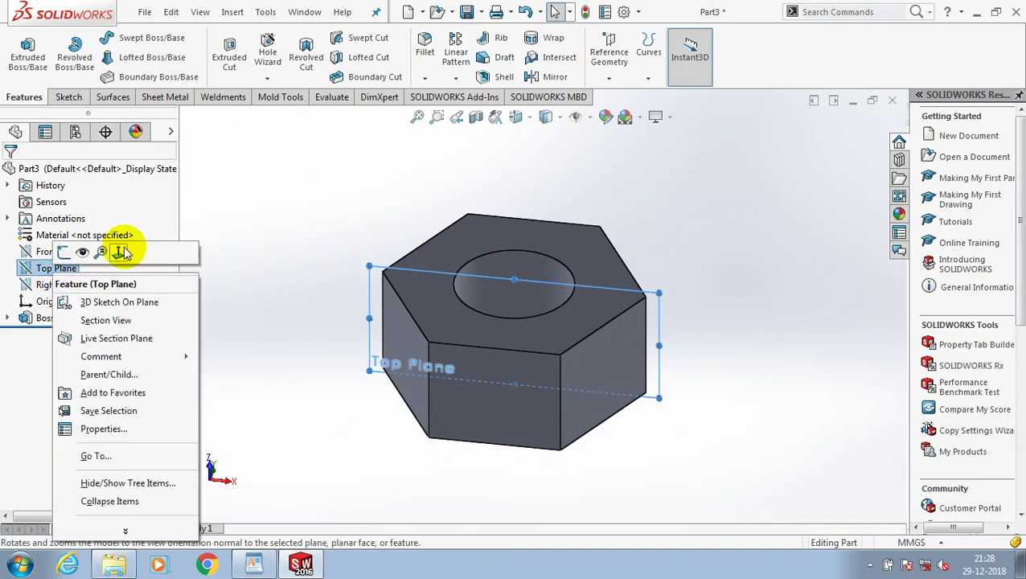
click(183, 254)
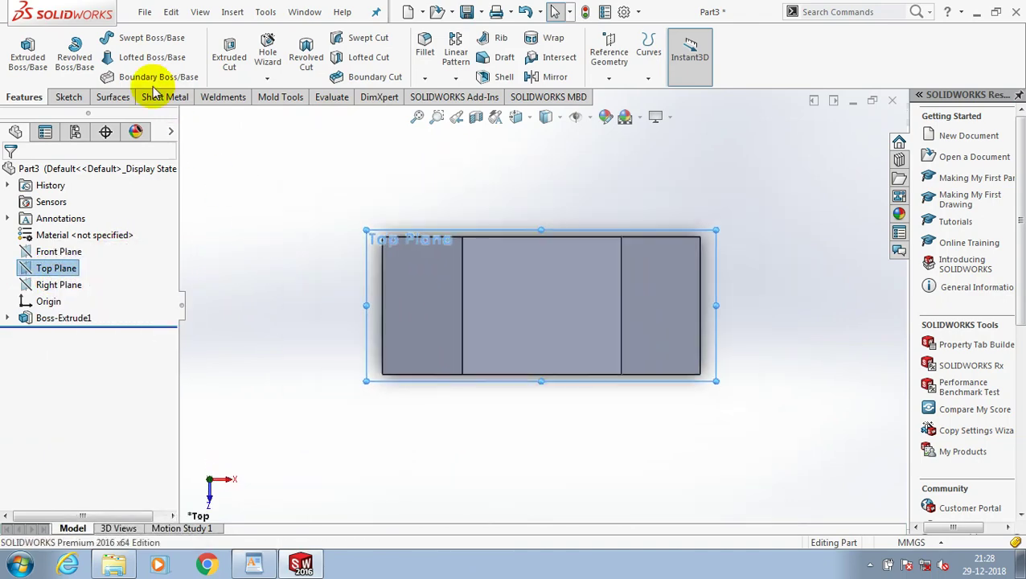
click(69, 97)
Step: Draw a horizontal and a vertical centerline crossing through the nut's middle
click(112, 38)
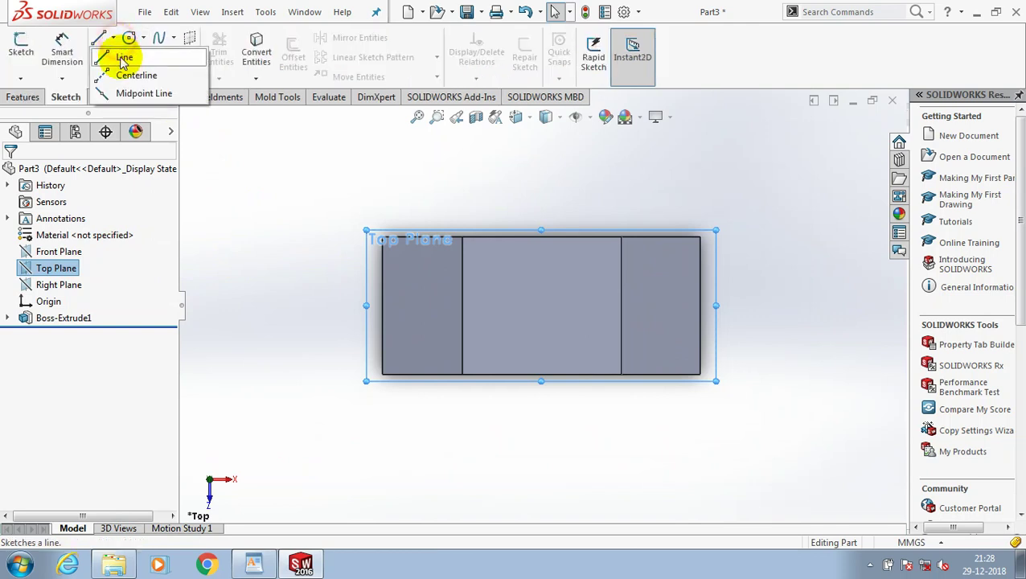
click(130, 70)
click(381, 319)
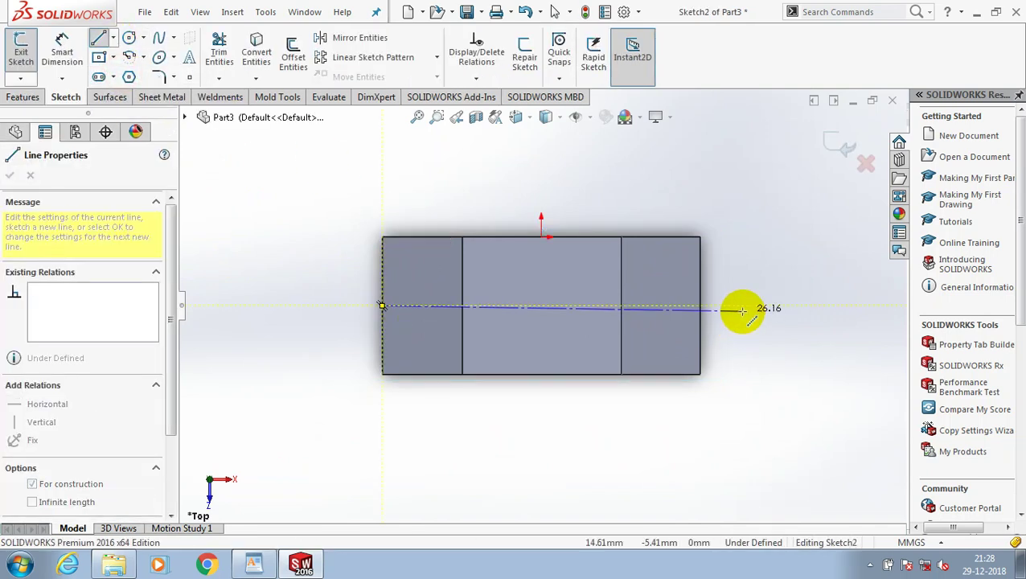
click(745, 305)
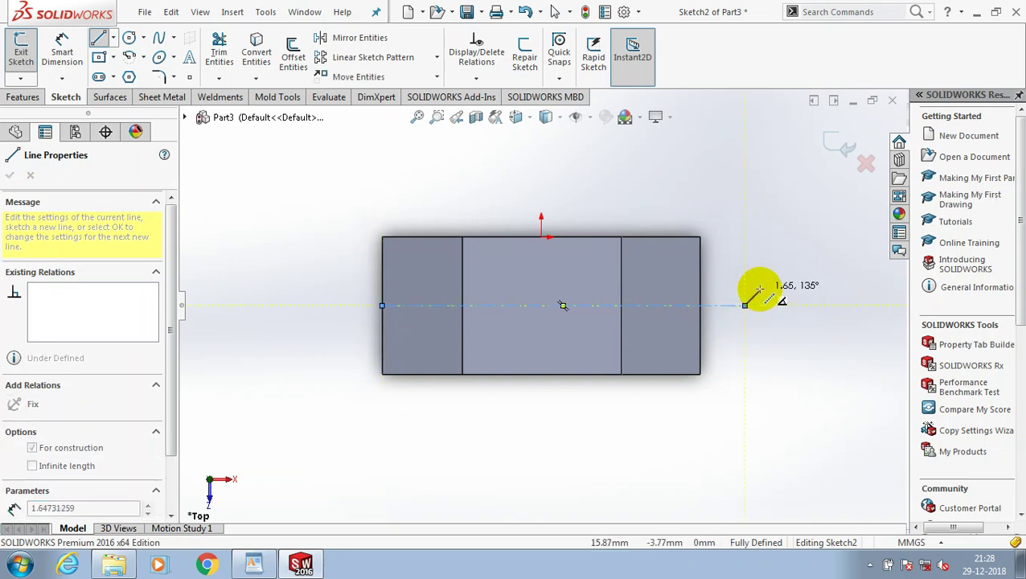
key(Escape)
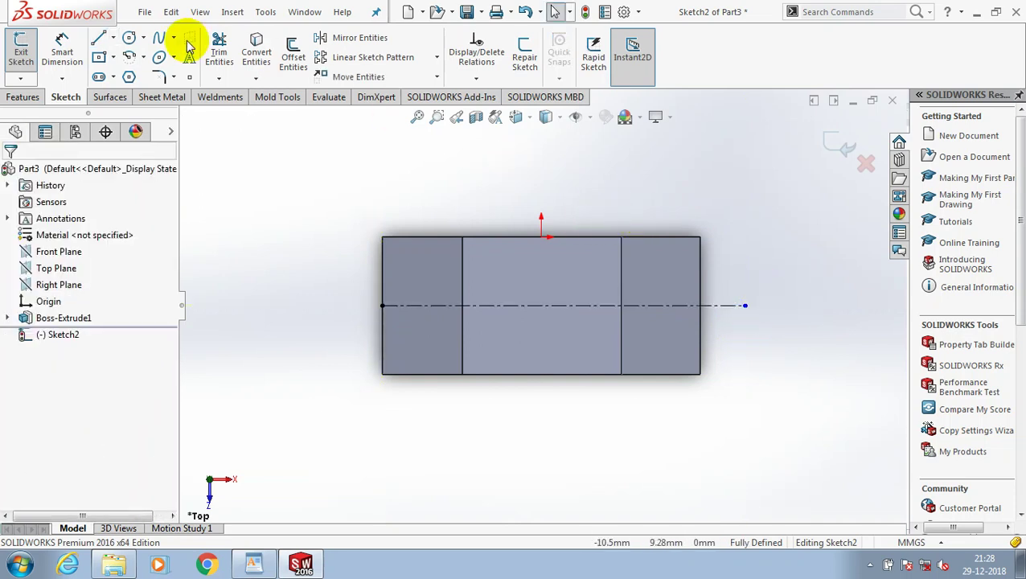
click(114, 38)
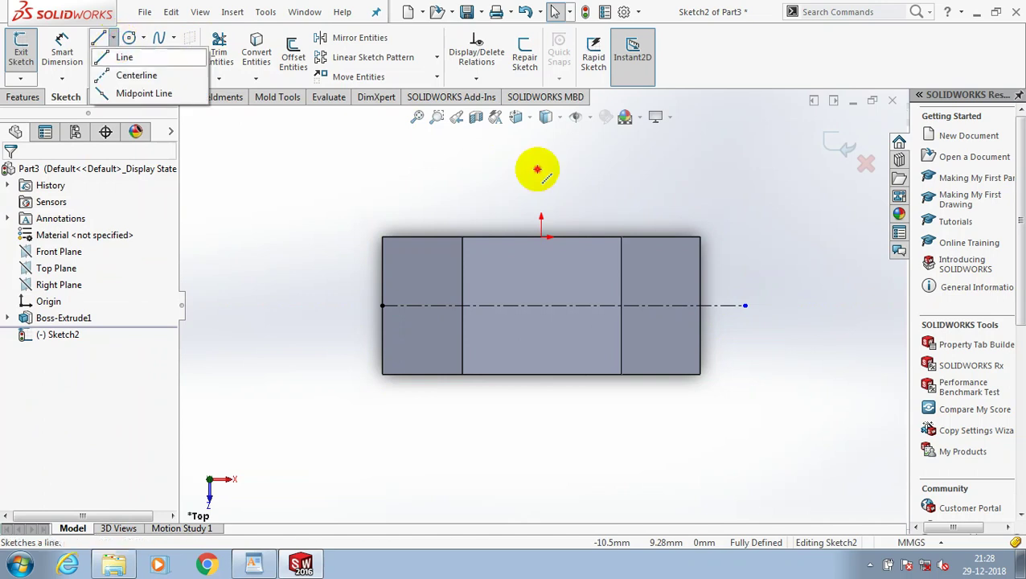
click(539, 169)
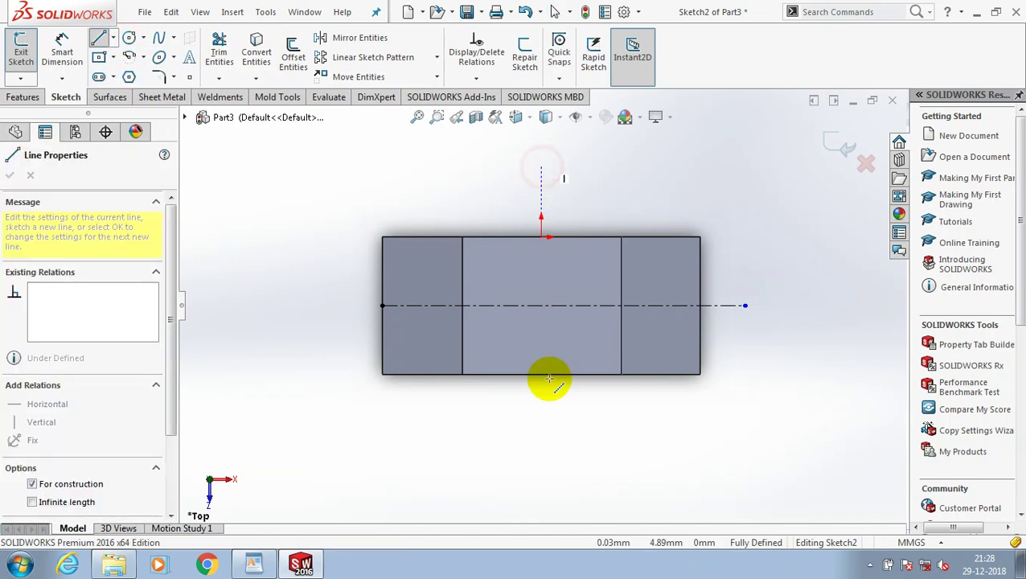
click(543, 414)
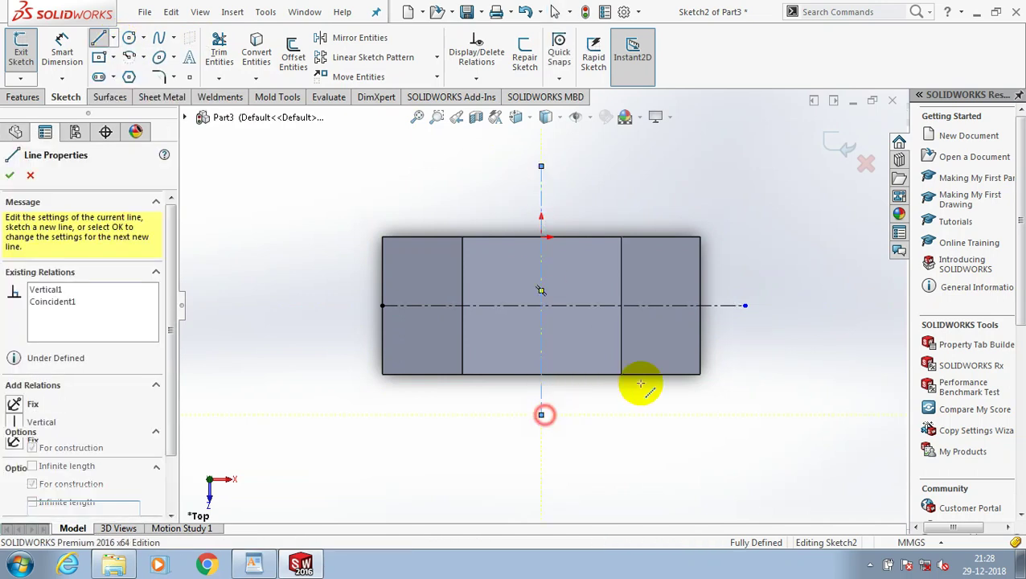
key(Escape)
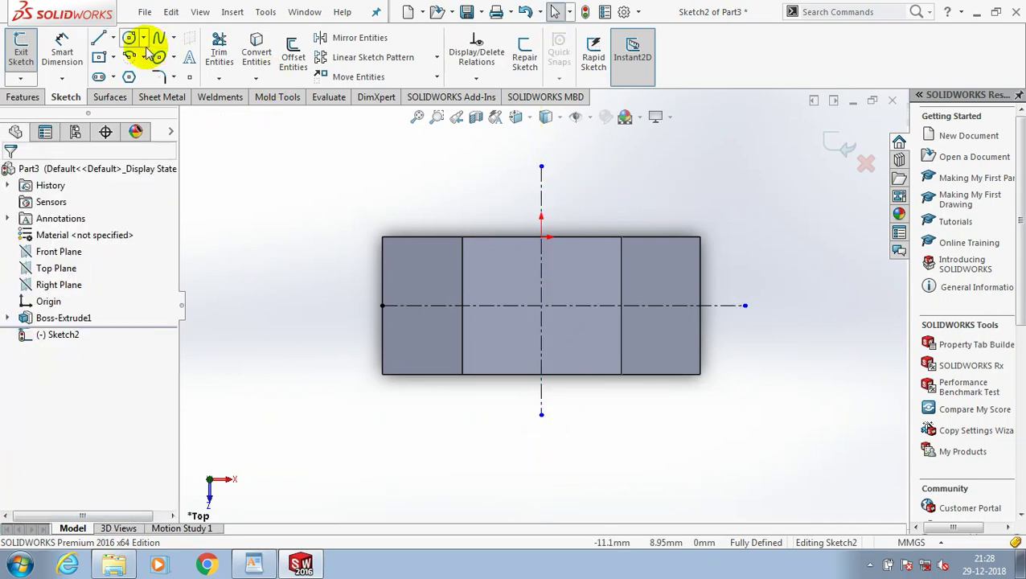
Step: Draw a small closed triangle at the nut's upper-right corner with one edge sloping at 135°
click(99, 38)
scroll(760, 211, down, 3)
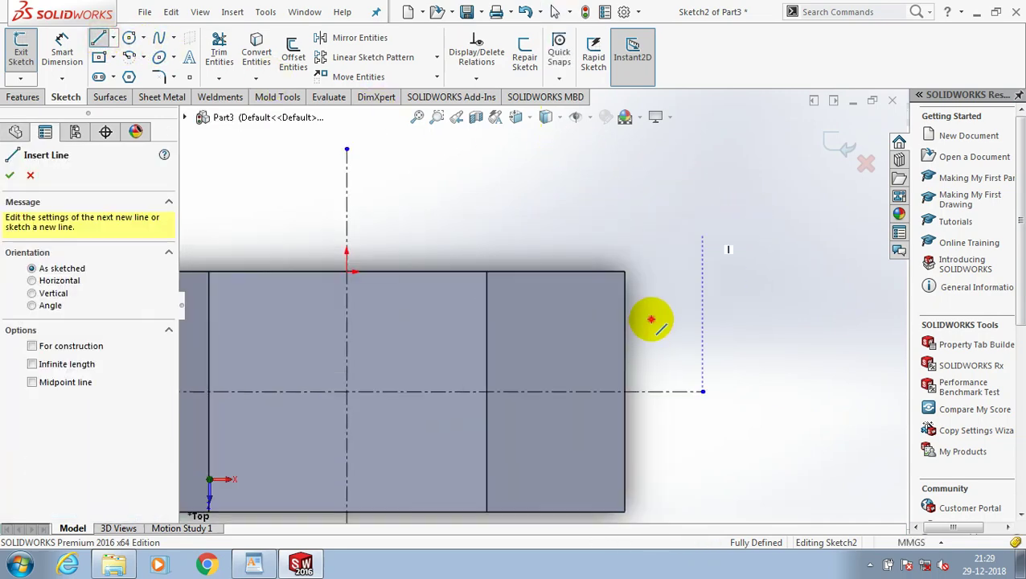
click(650, 320)
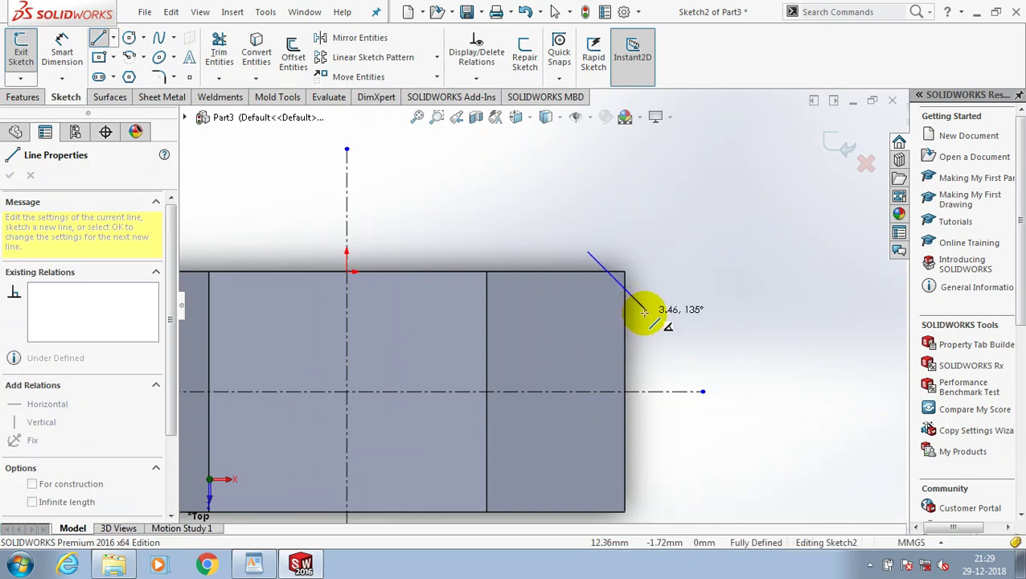
click(646, 310)
click(647, 245)
click(591, 251)
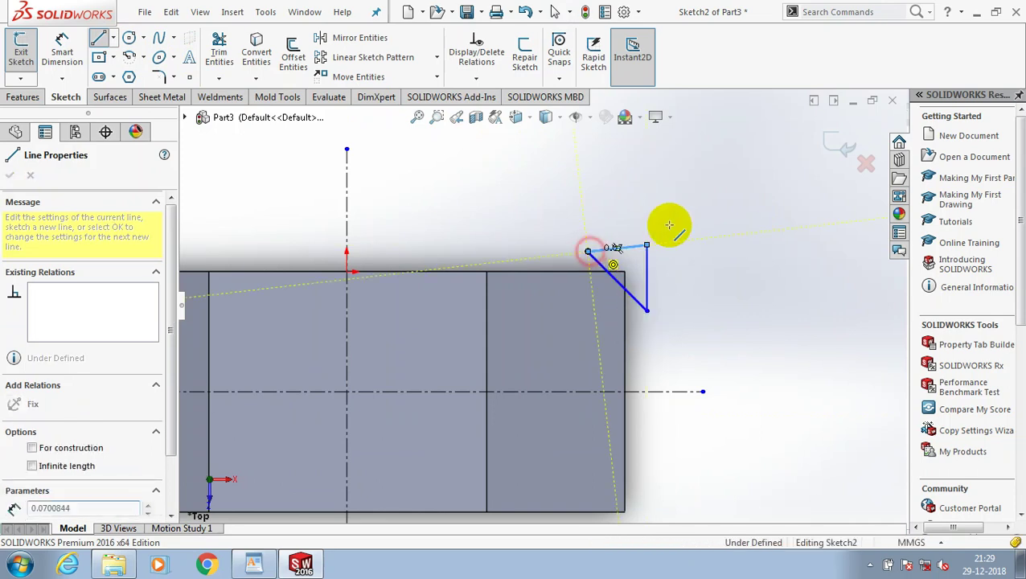
key(Escape)
scroll(679, 194, up, 2)
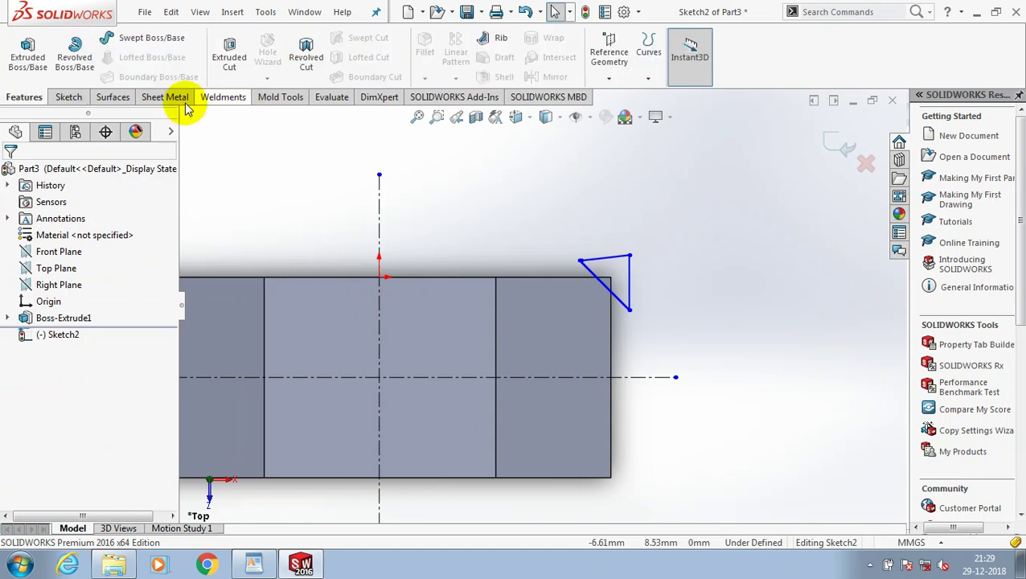
Step: Mirror the three triangle lines about the horizontal centerline, then exit the sketch
click(69, 96)
click(360, 38)
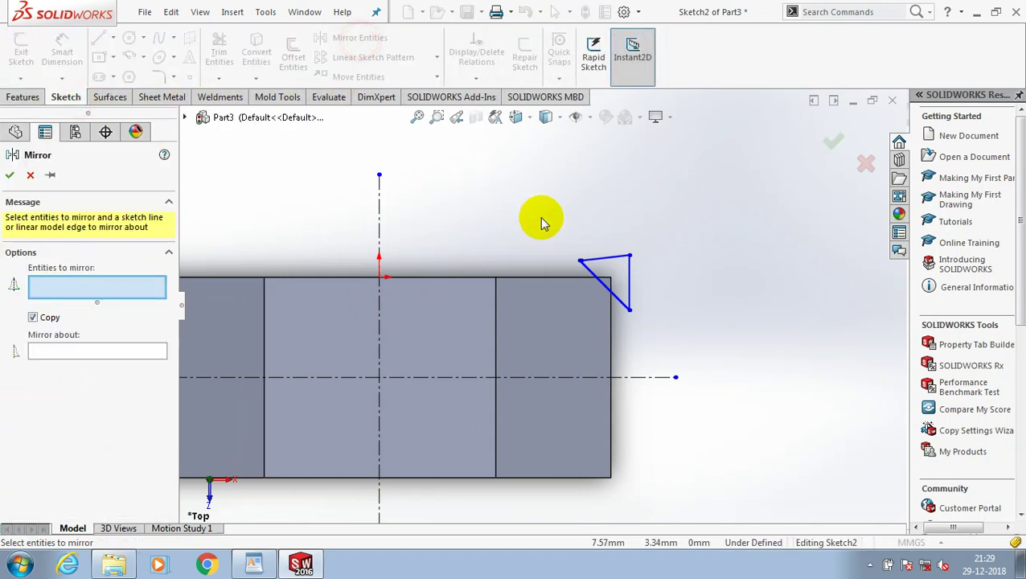
click(620, 275)
click(629, 277)
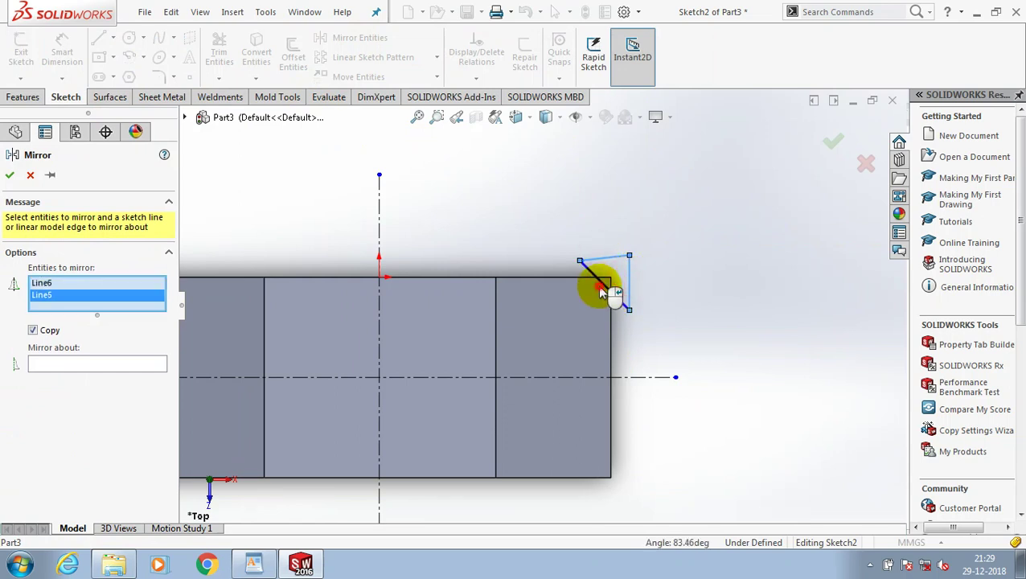
click(601, 288)
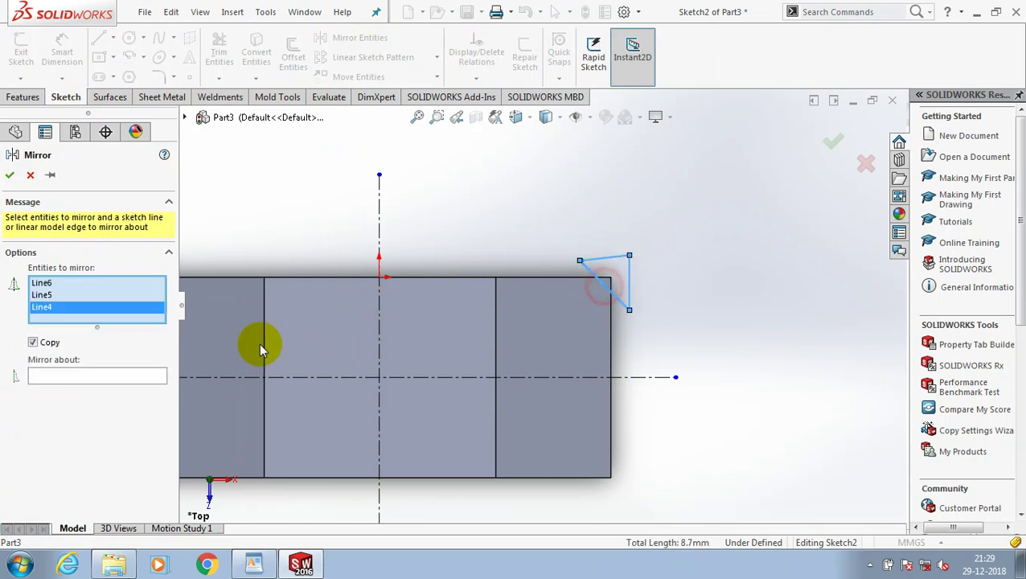
click(133, 374)
click(674, 376)
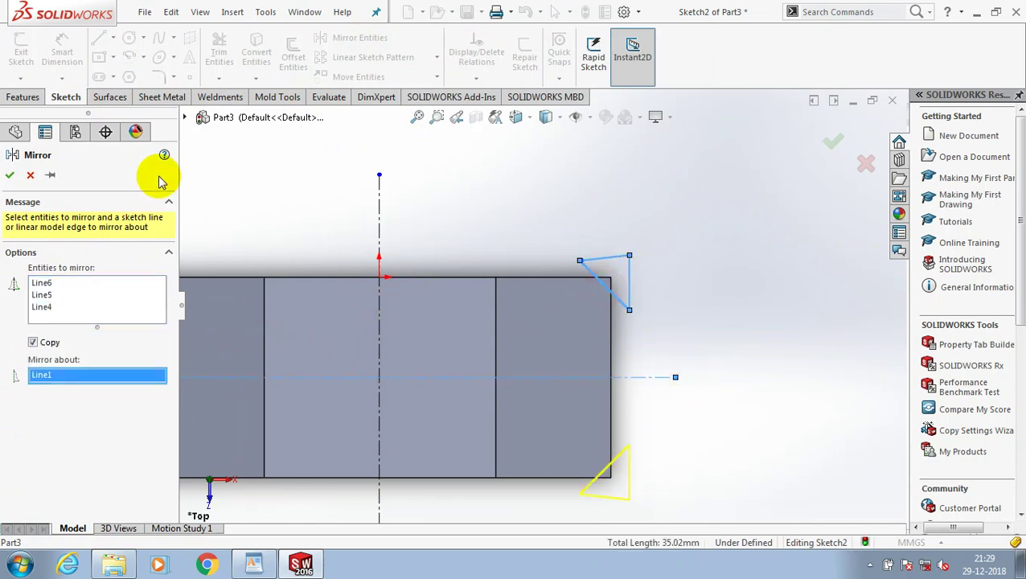
click(9, 175)
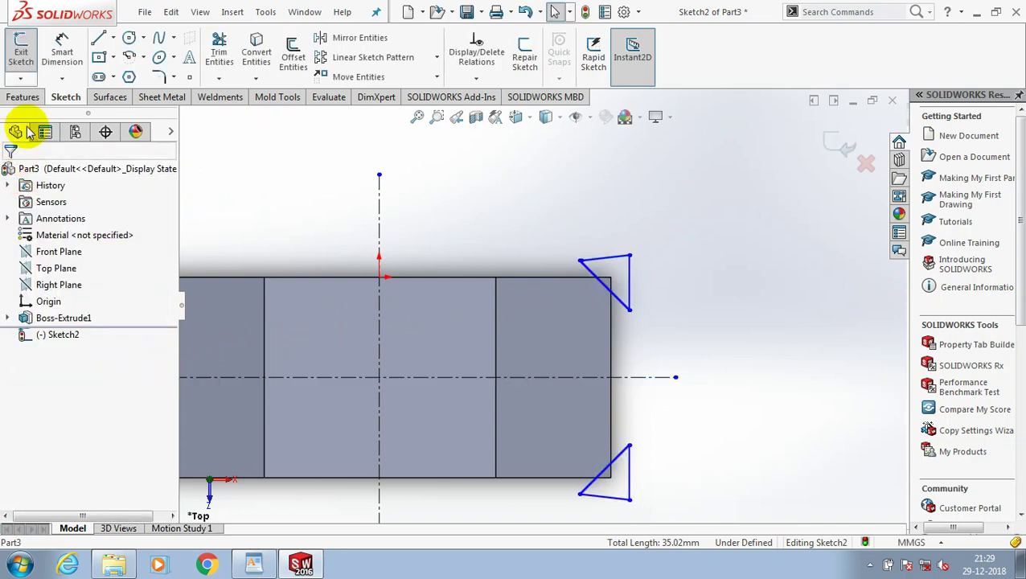
click(21, 58)
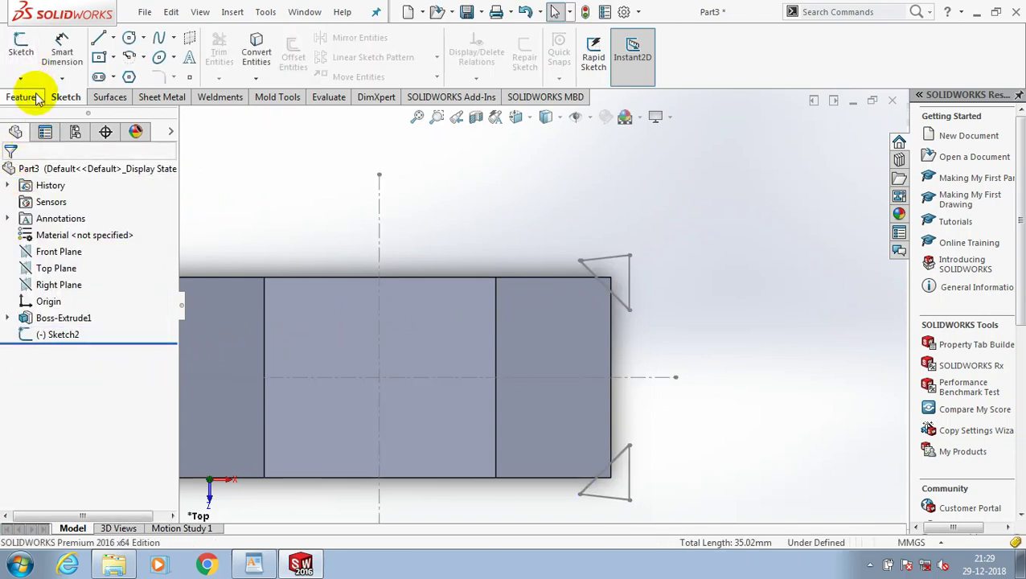
click(22, 96)
Step: Revolve-cut both triangle contours 360° about the vertical centerline to chamfer the top and bottom edges
click(307, 57)
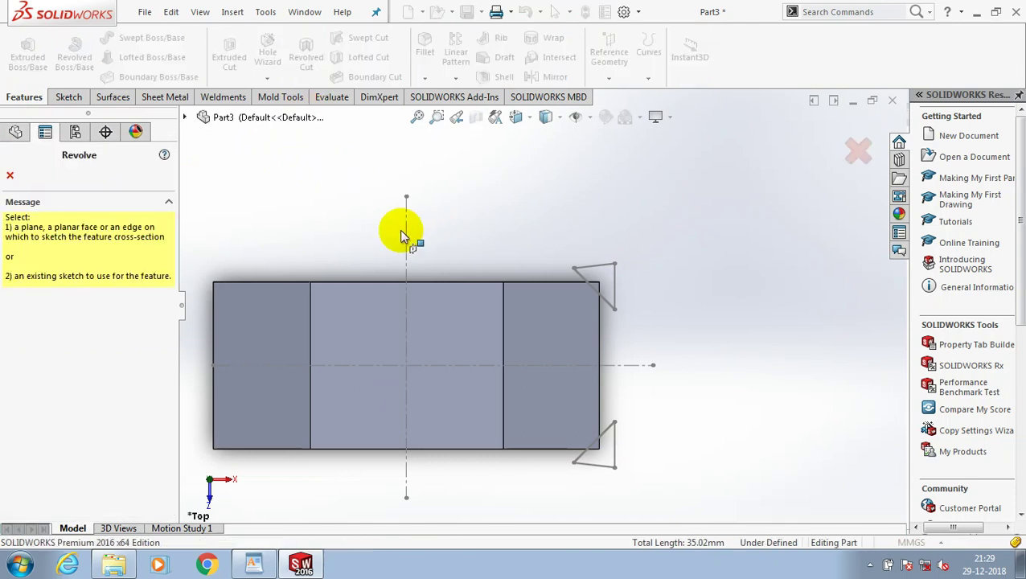
click(412, 245)
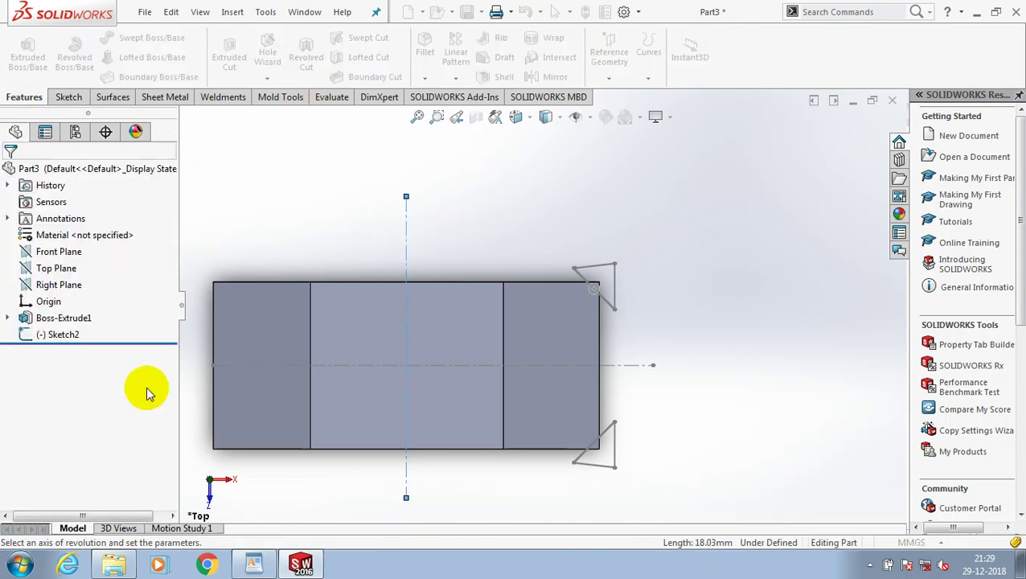
click(145, 392)
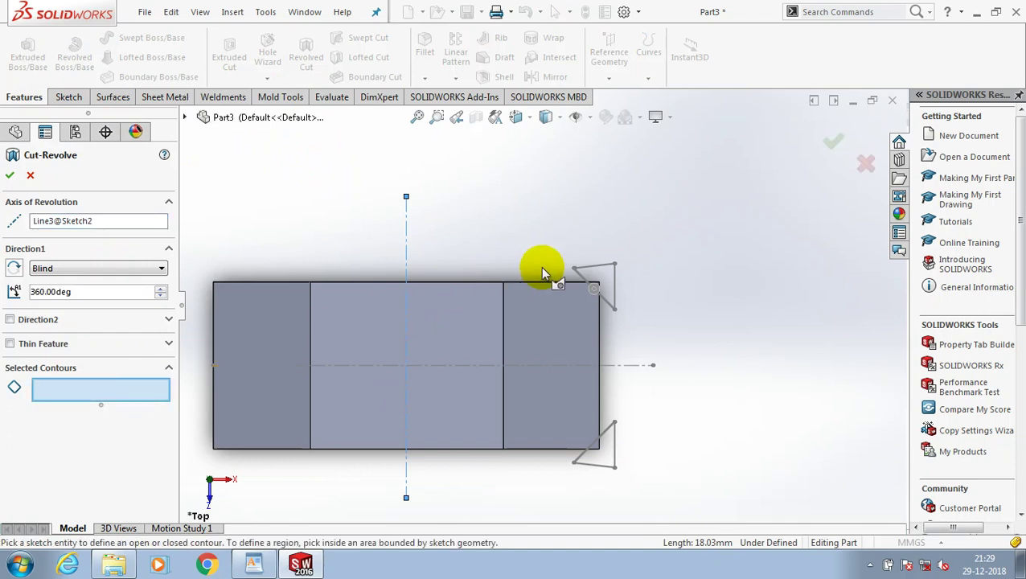
click(602, 267)
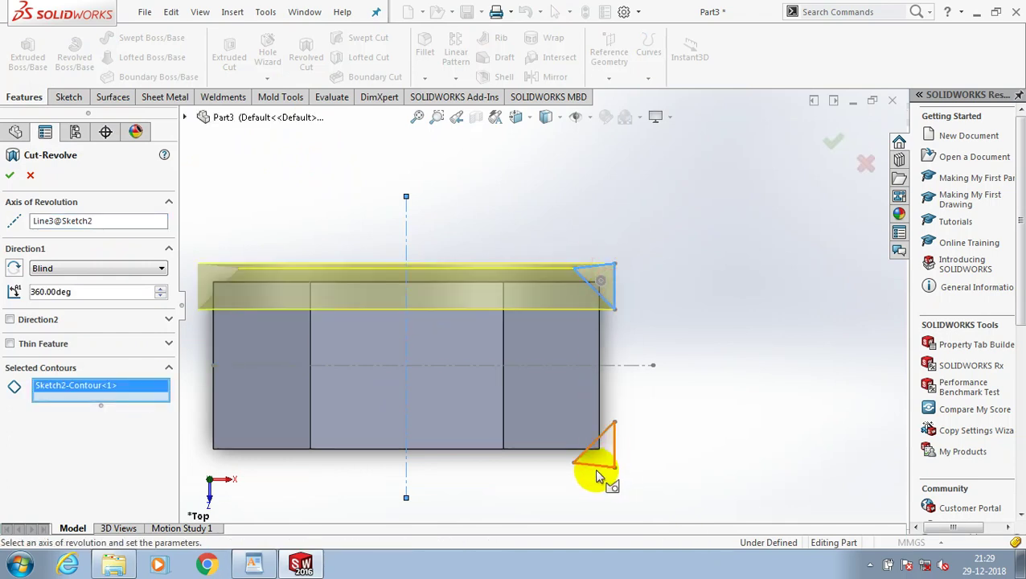
click(604, 463)
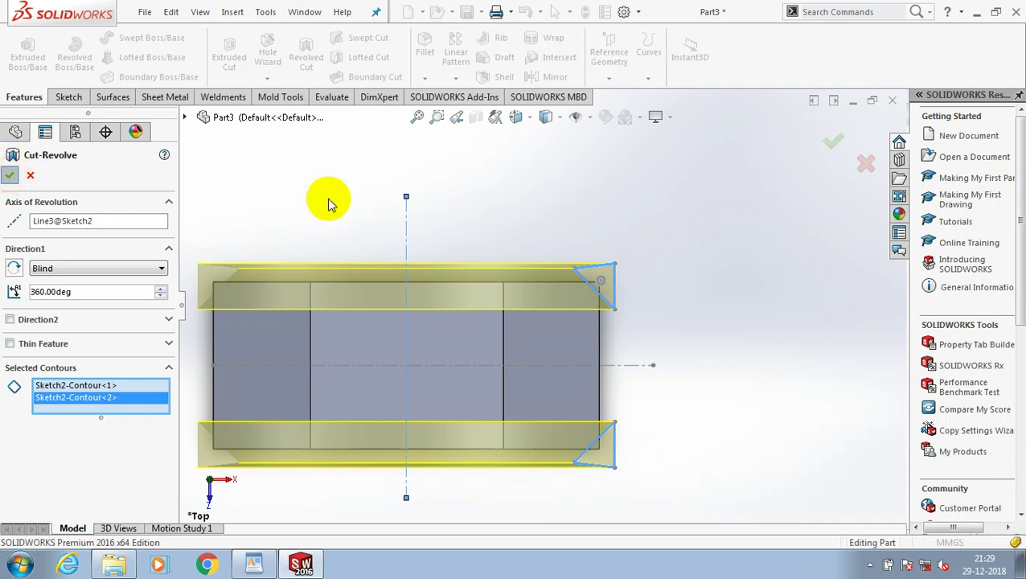
key(Return)
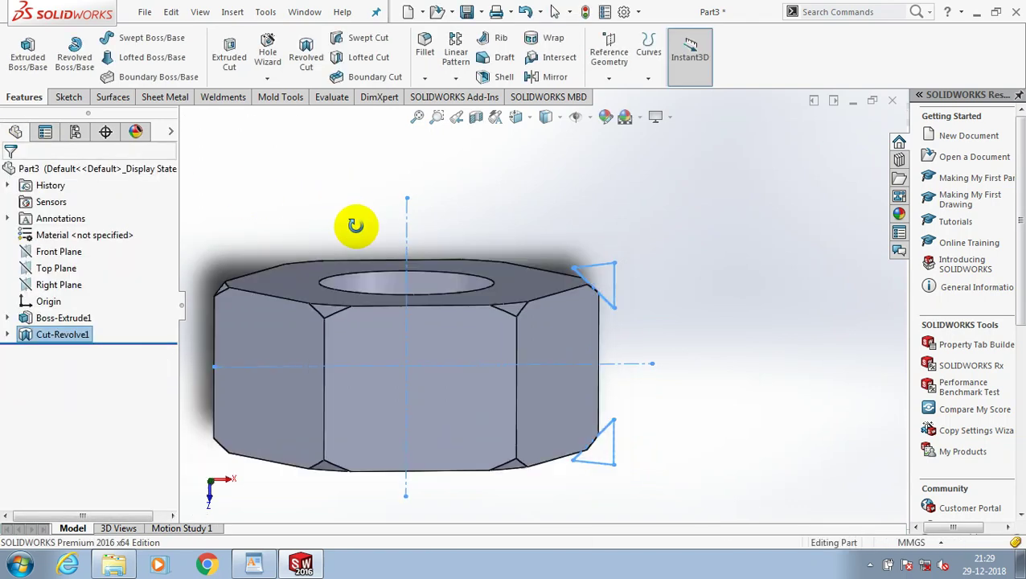
middle_drag(349, 199, 504, 209)
Step: Reopen Sketch2 under Cut-Revolve1 and lengthen the upper slanted chamfer line to about 5.11 mm
click(602, 200)
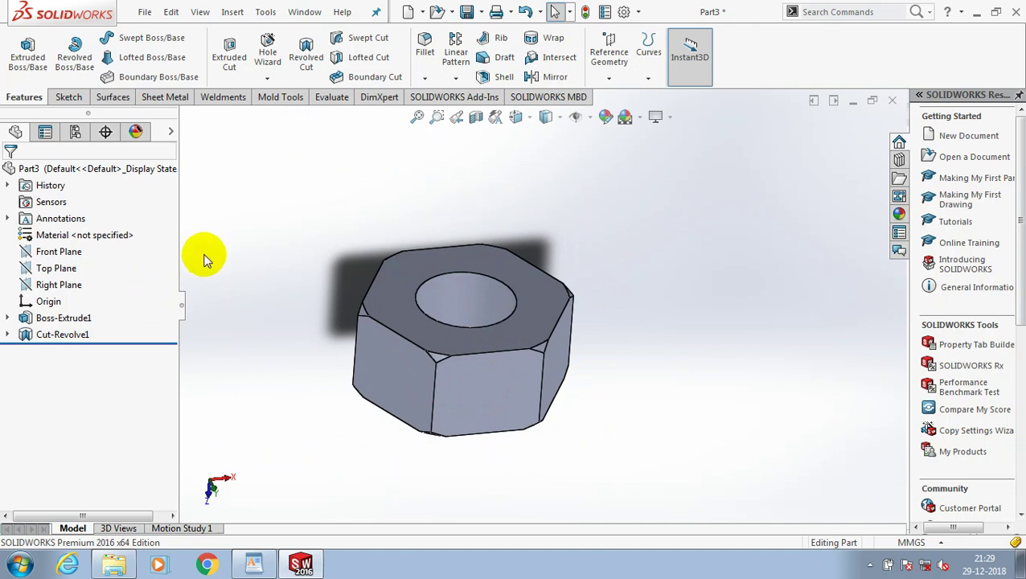
click(9, 335)
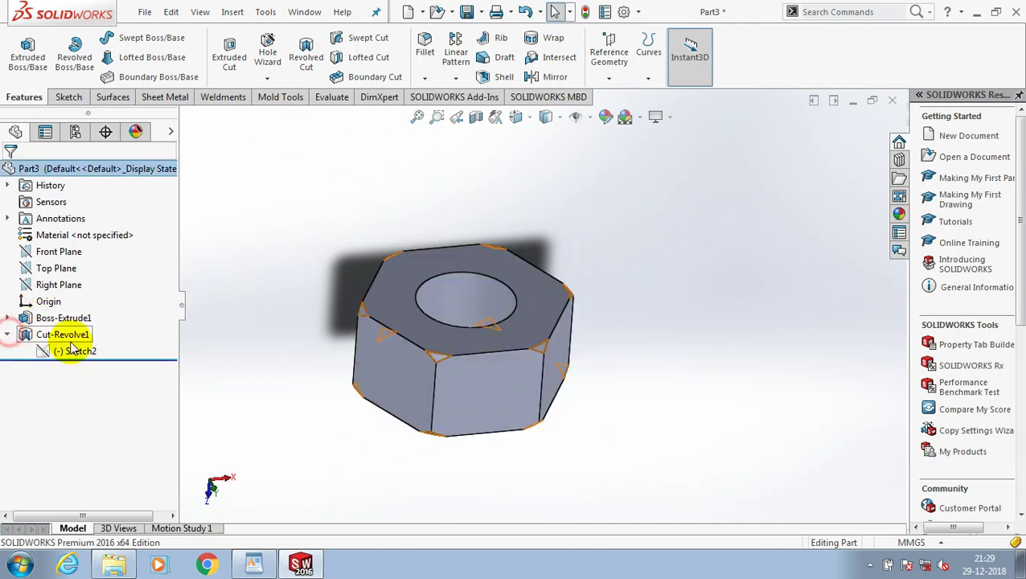
right_click(72, 351)
click(94, 296)
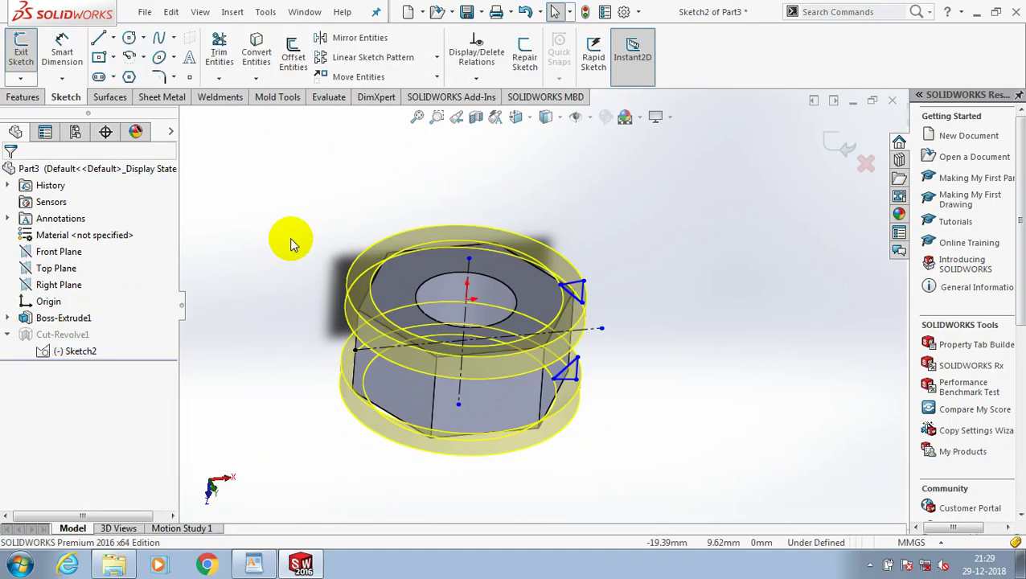
scroll(563, 298, down, 3)
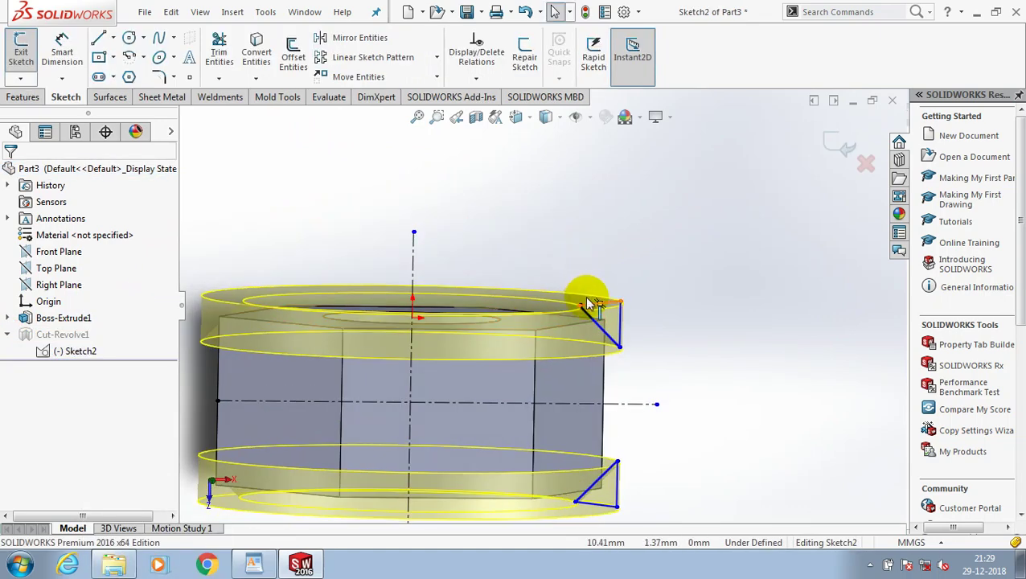
click(600, 336)
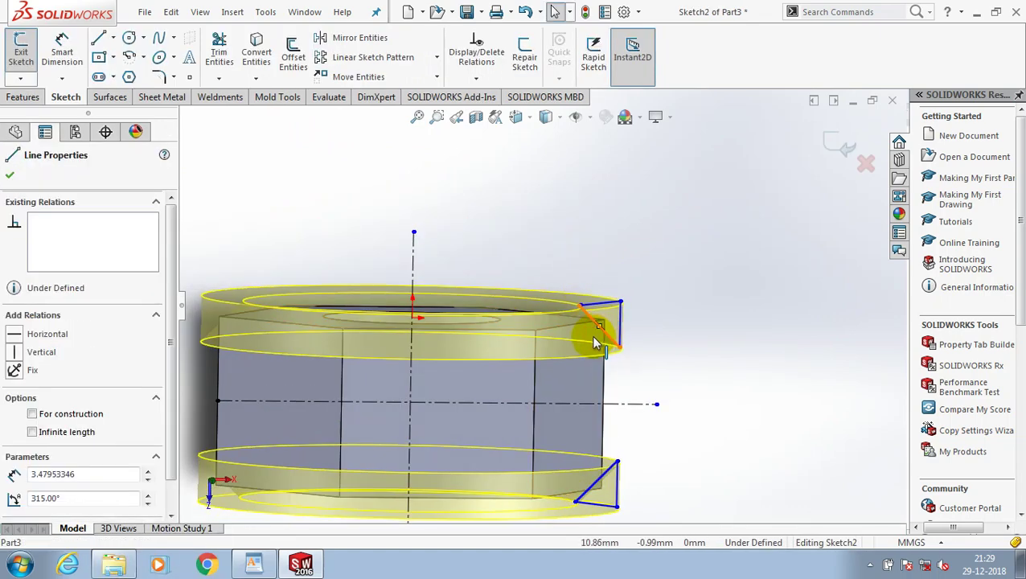
drag(589, 342, 590, 343)
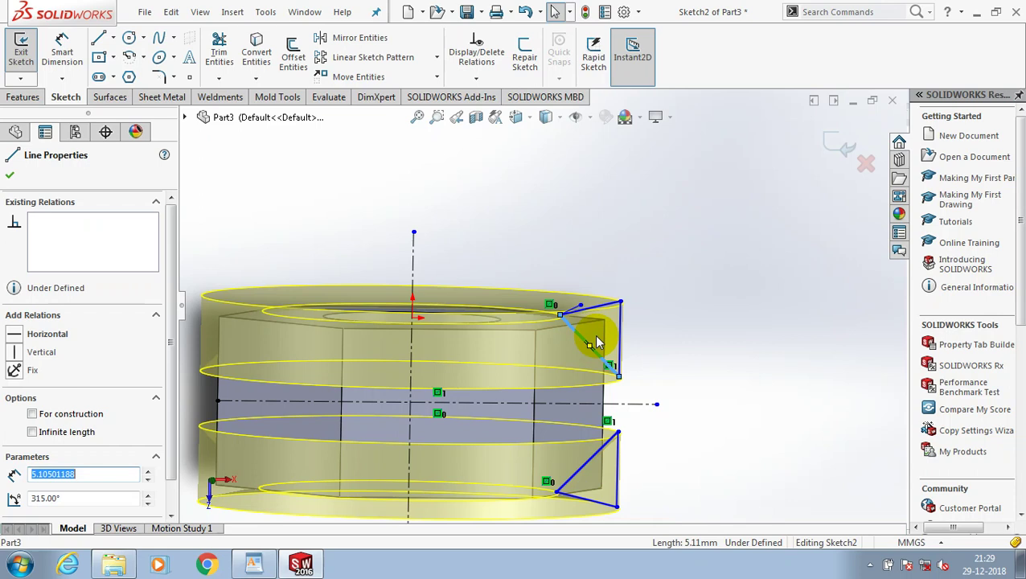
Step: Add a Midpoint relation to the slanted line, then exit the sketch and rebuild the nut
click(593, 343)
click(590, 347)
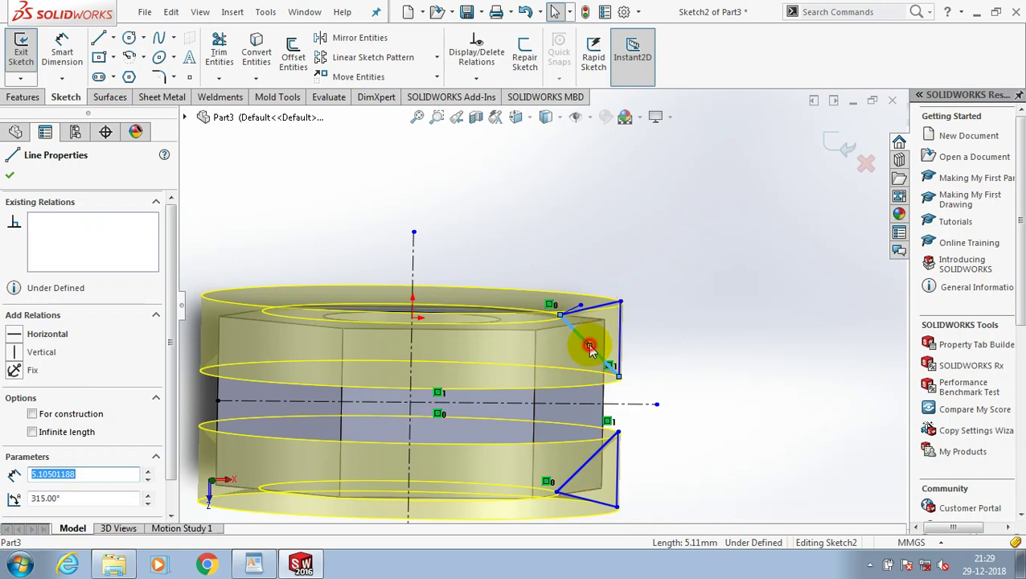
click(595, 342)
click(397, 193)
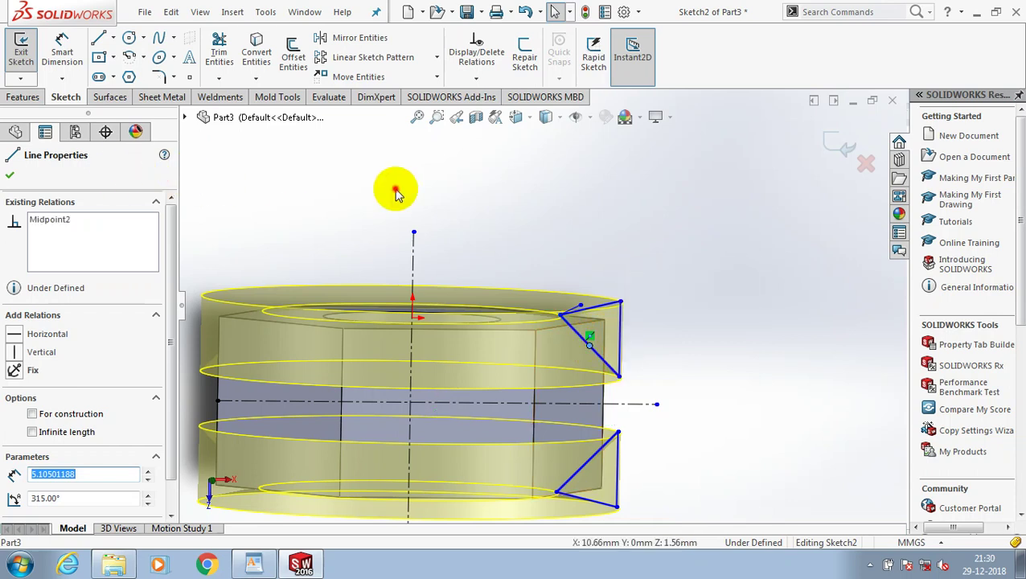
click(396, 193)
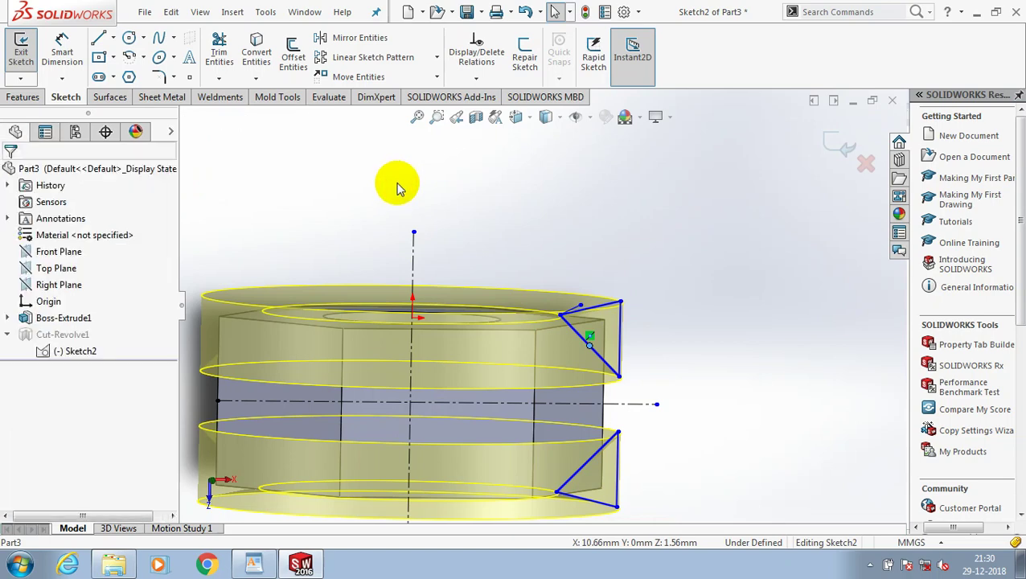
click(824, 139)
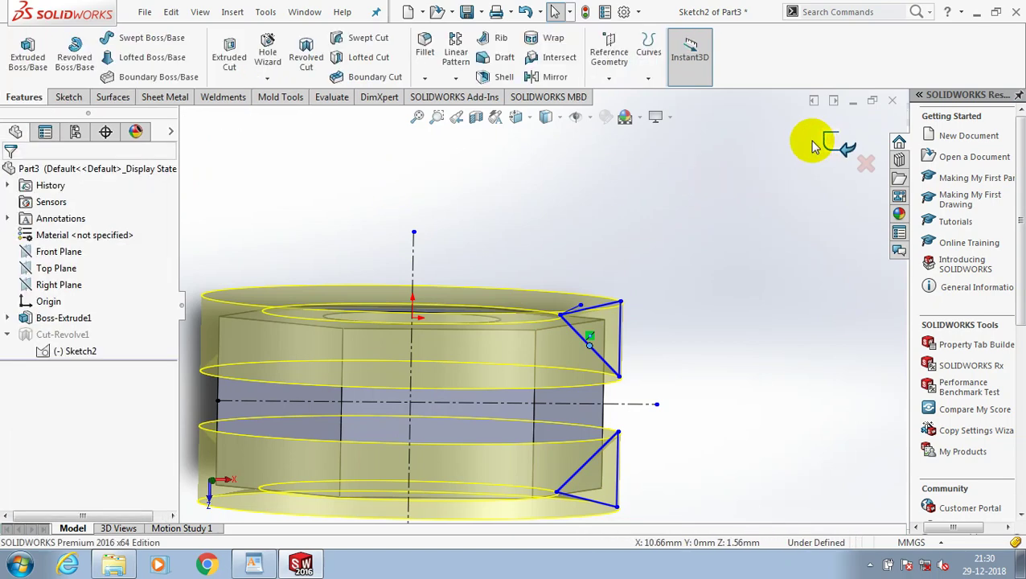
click(812, 144)
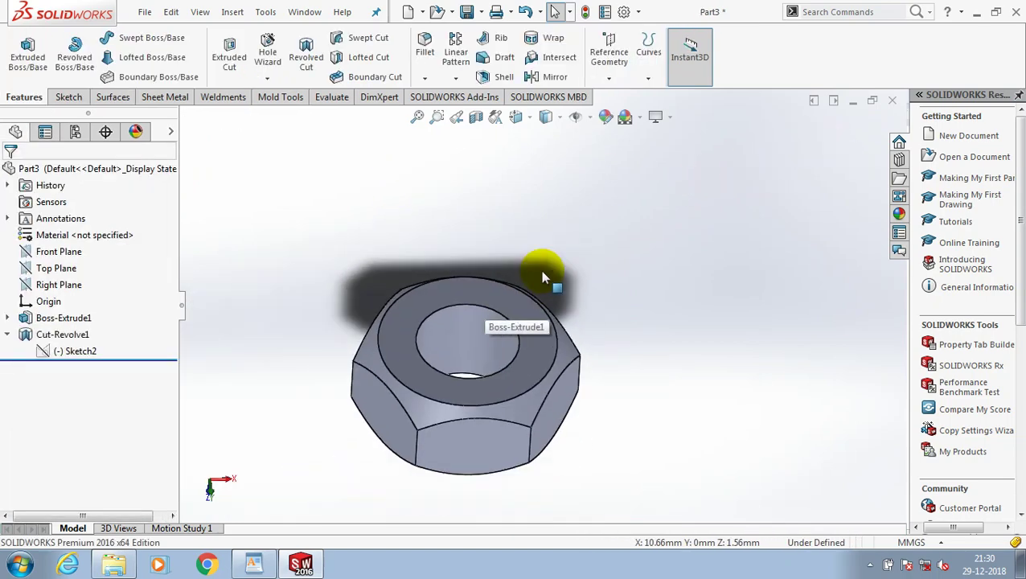
middle_drag(541, 270, 444, 269)
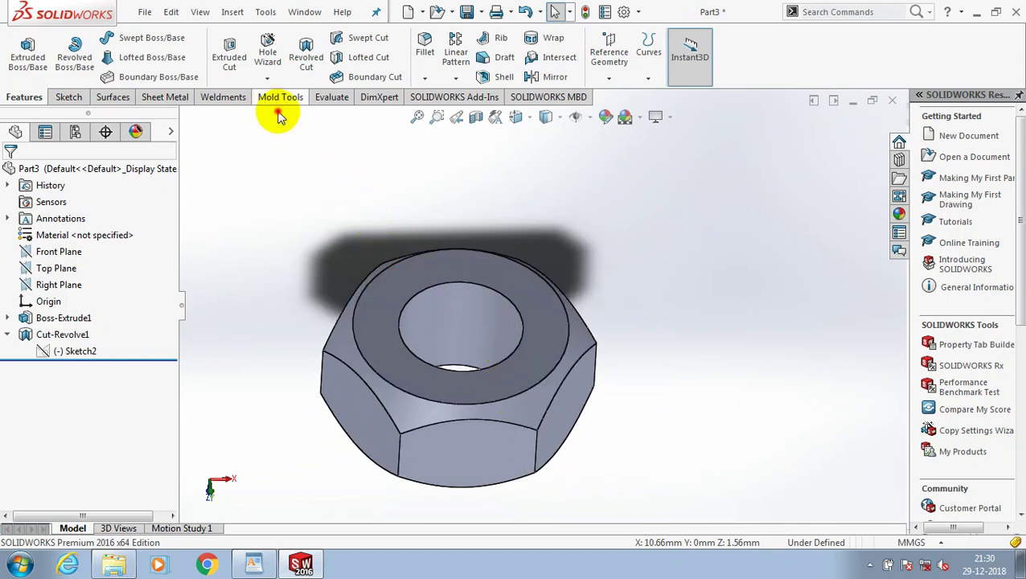
Step: Start a Thread feature with Metric Tap type and M12x1.5 size
click(298, 132)
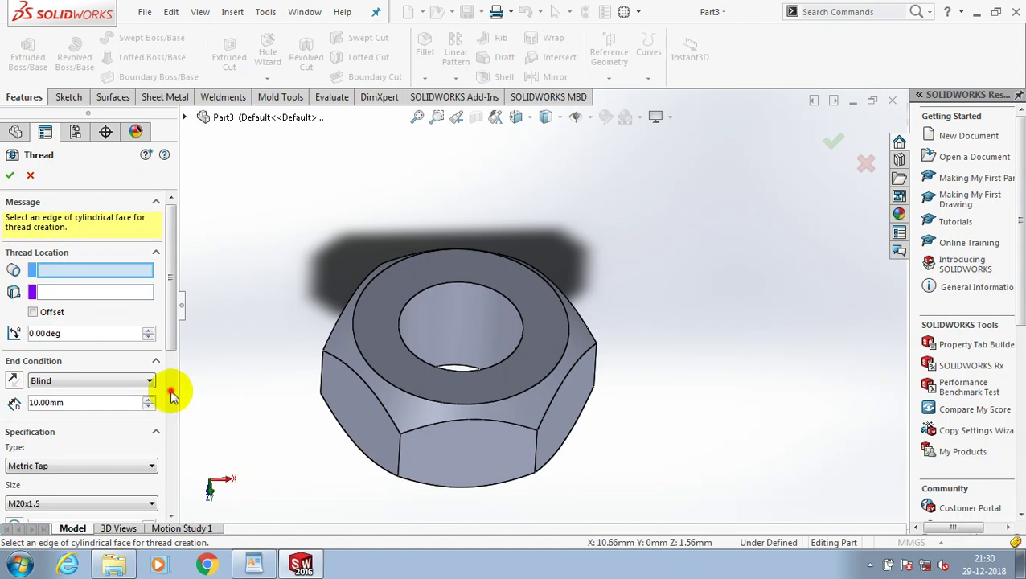
scroll(169, 393, down, 3)
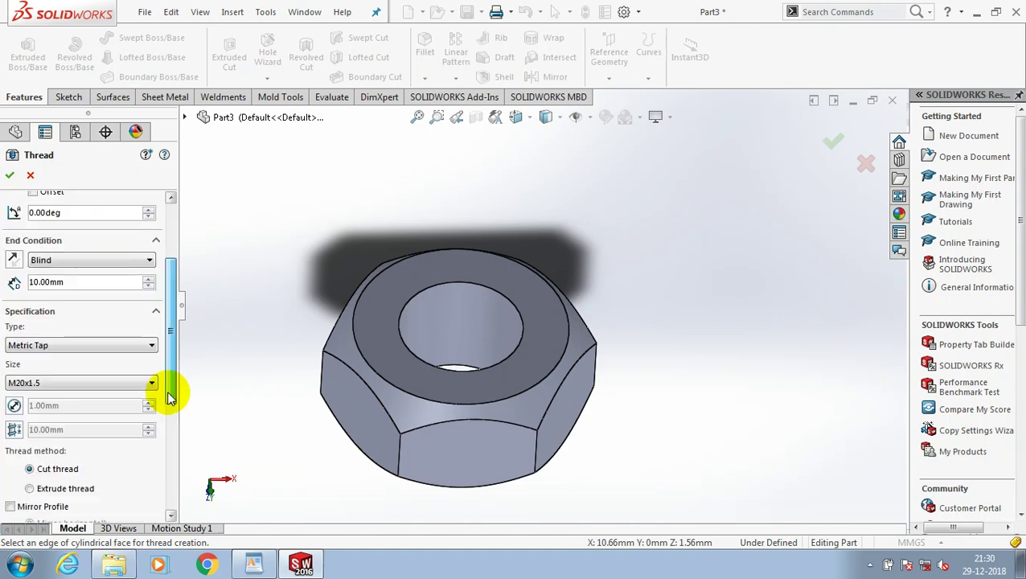
click(103, 346)
click(211, 315)
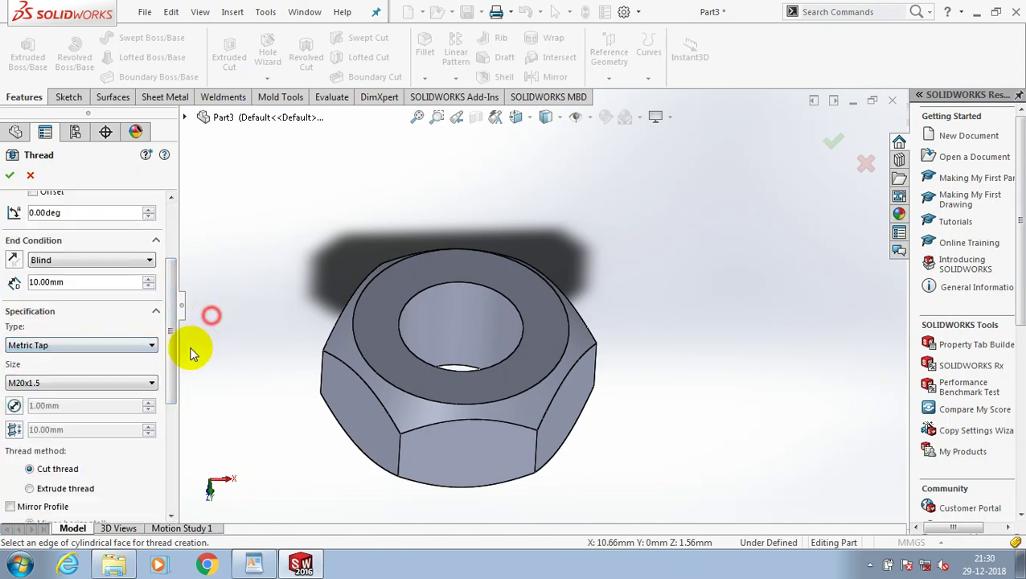
click(120, 383)
scroll(84, 210, up, 3)
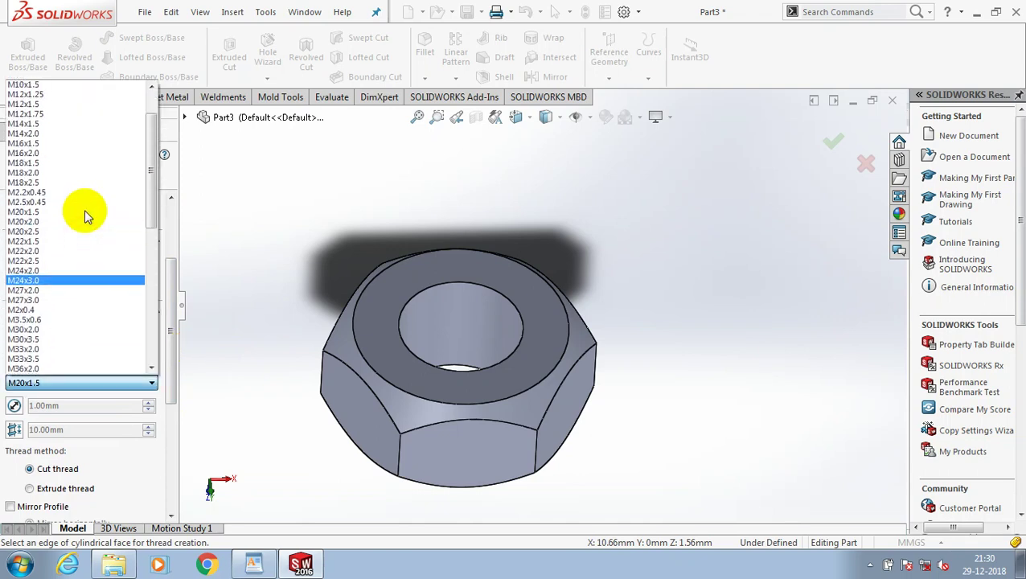
scroll(78, 206, up, 2)
scroll(69, 193, up, 1)
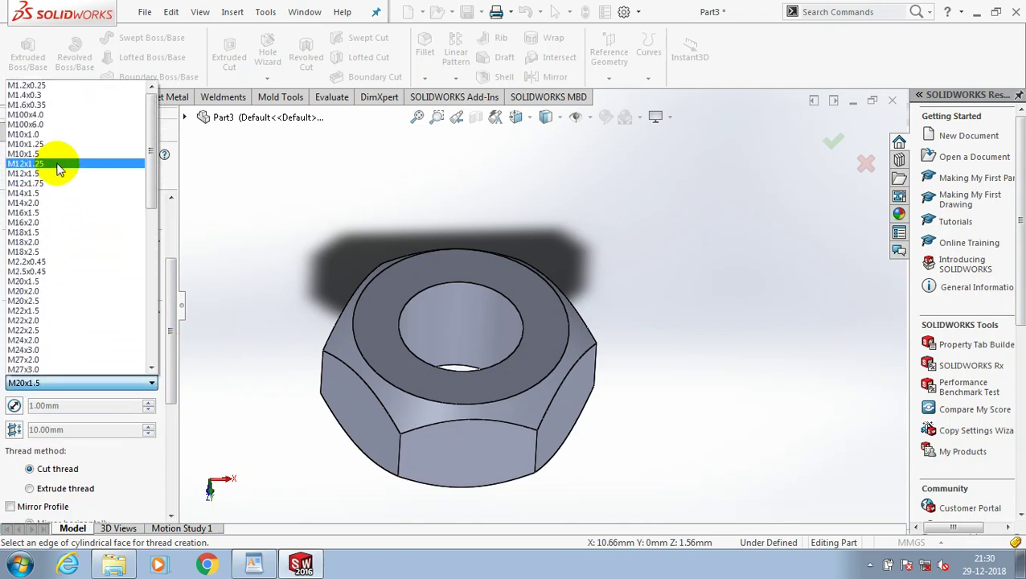
click(142, 219)
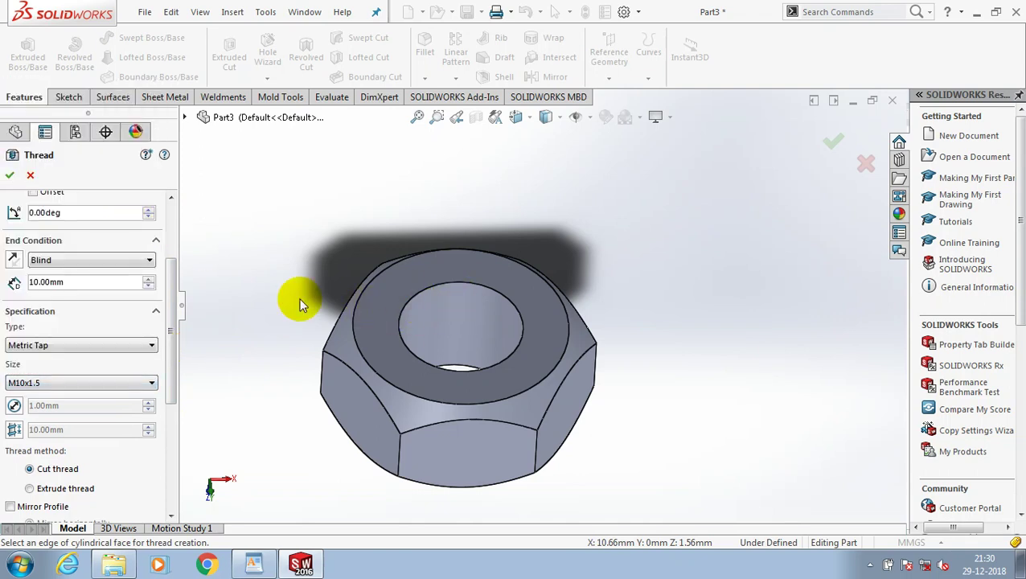
click(110, 345)
click(142, 388)
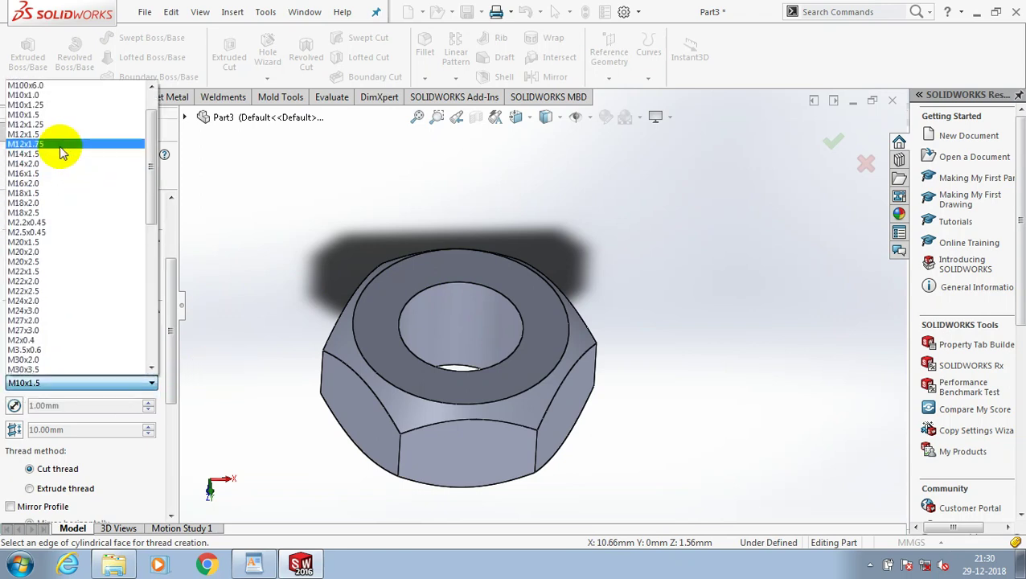
click(58, 134)
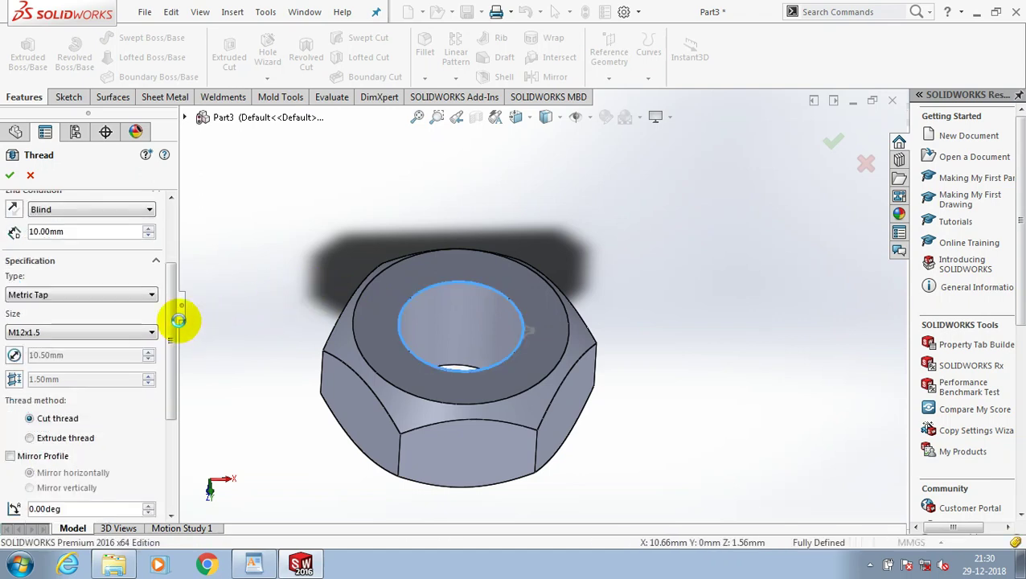
Step: Set the thread end condition to Blind at 20 mm depth and apply it
click(138, 213)
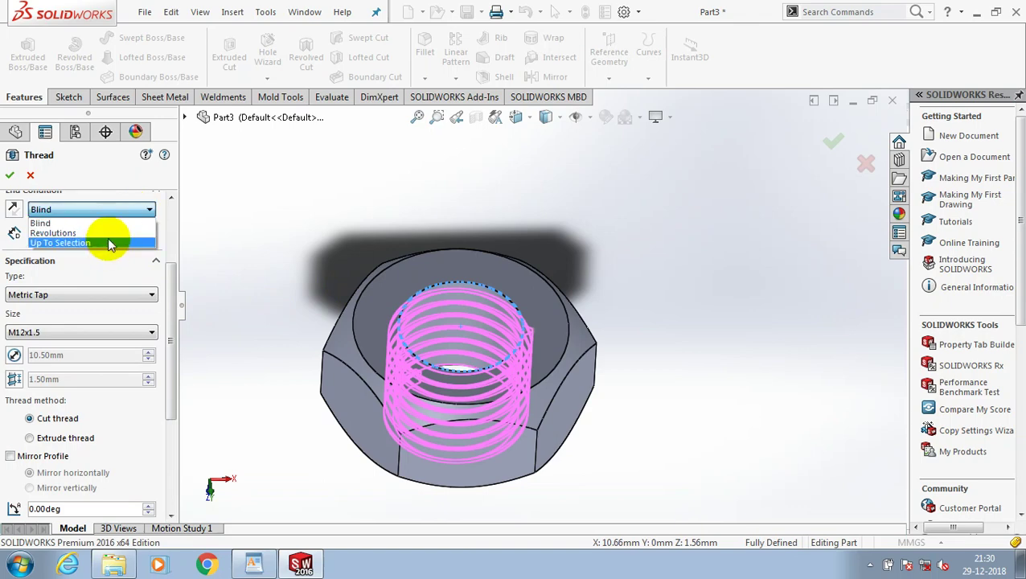
click(115, 223)
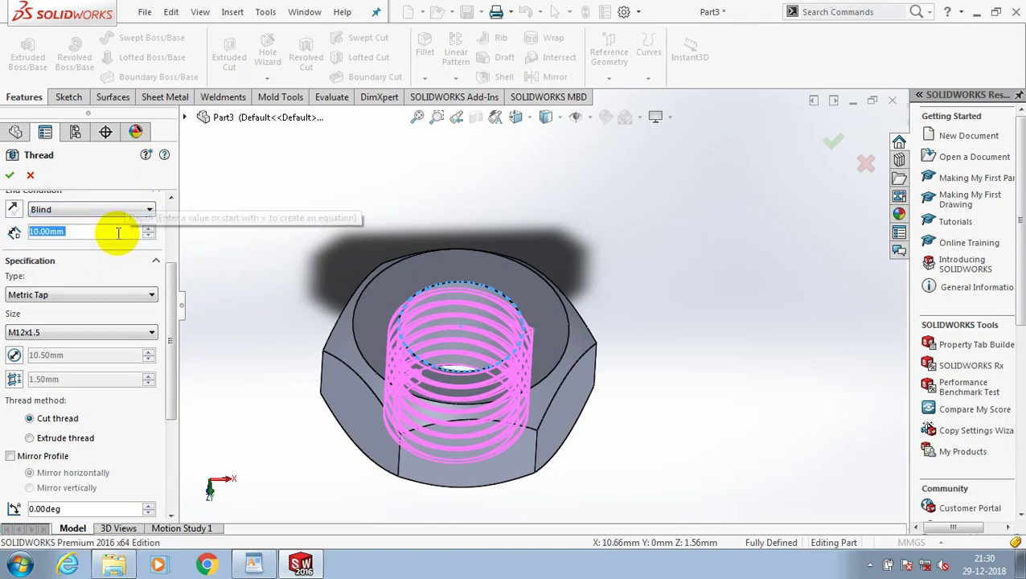
text(20)
key(Return)
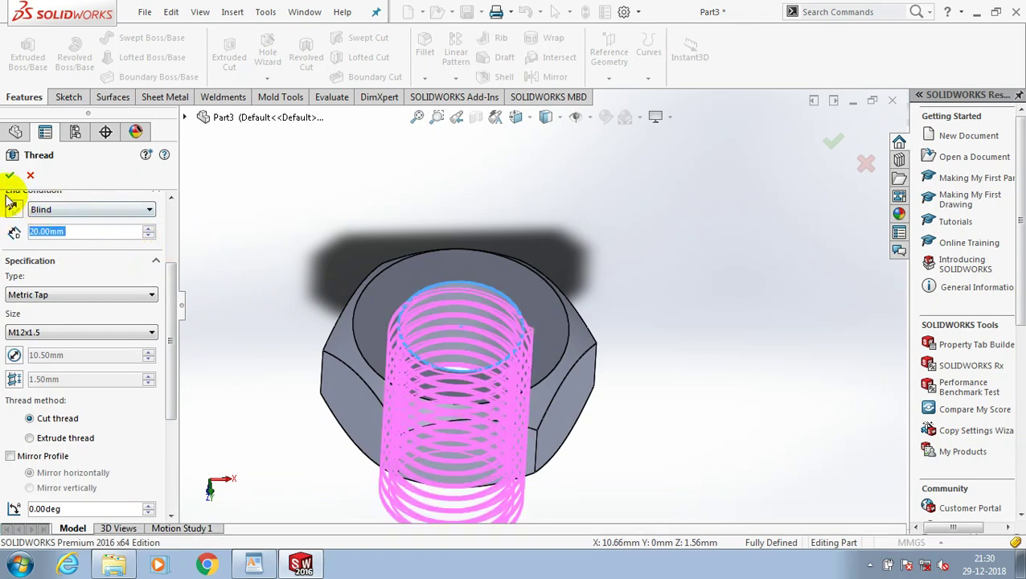
click(294, 274)
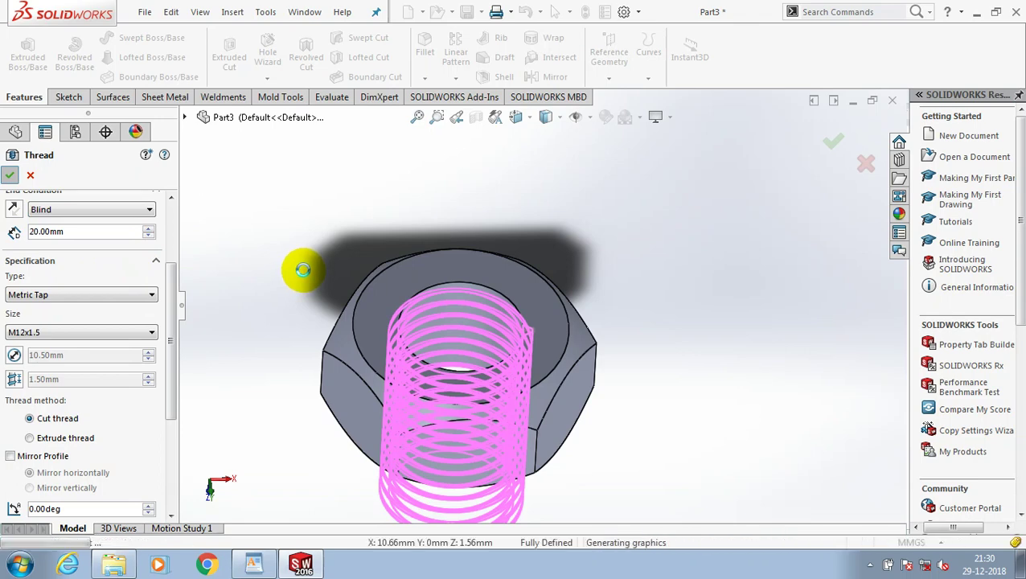
Step: Save the part as M12 NUT in Desktop > STOP VALVE, rebuilding it before saving
click(143, 10)
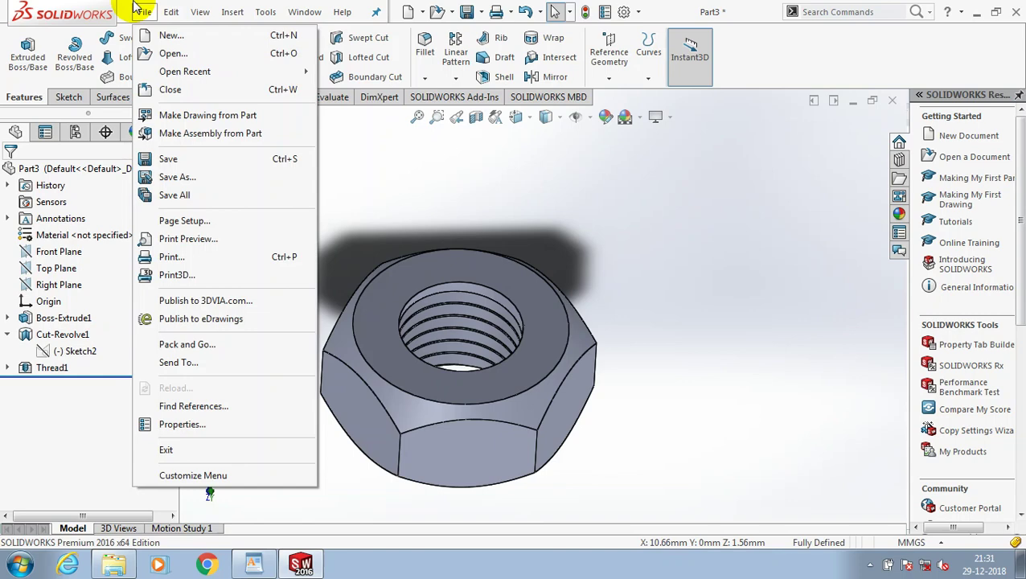
click(177, 177)
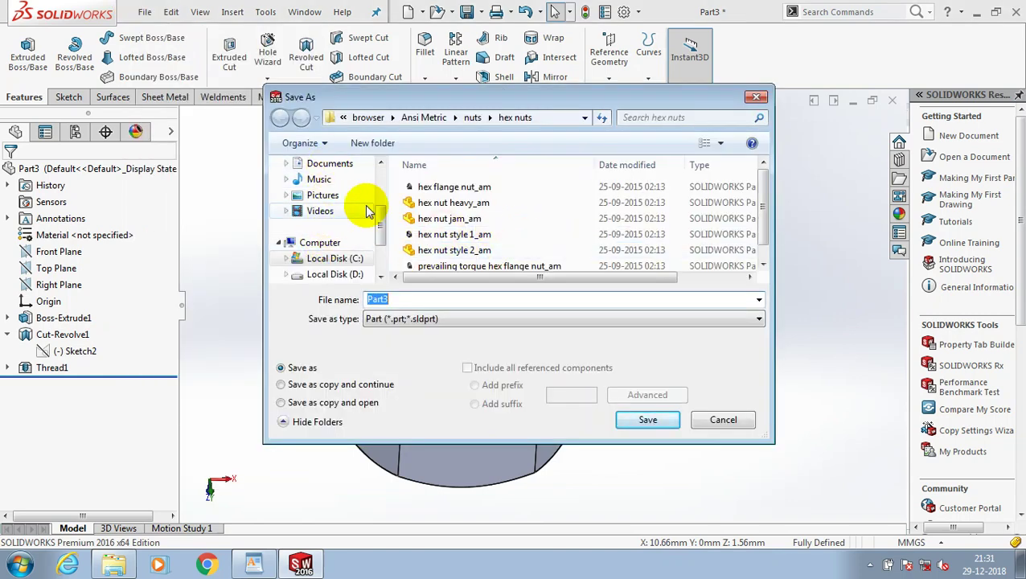
click(332, 117)
click(330, 117)
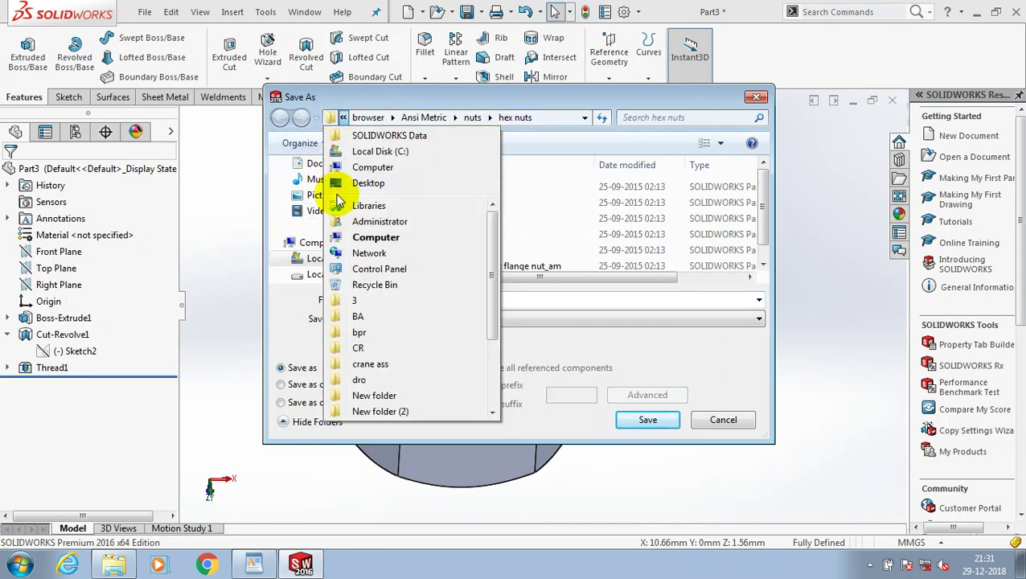
click(342, 185)
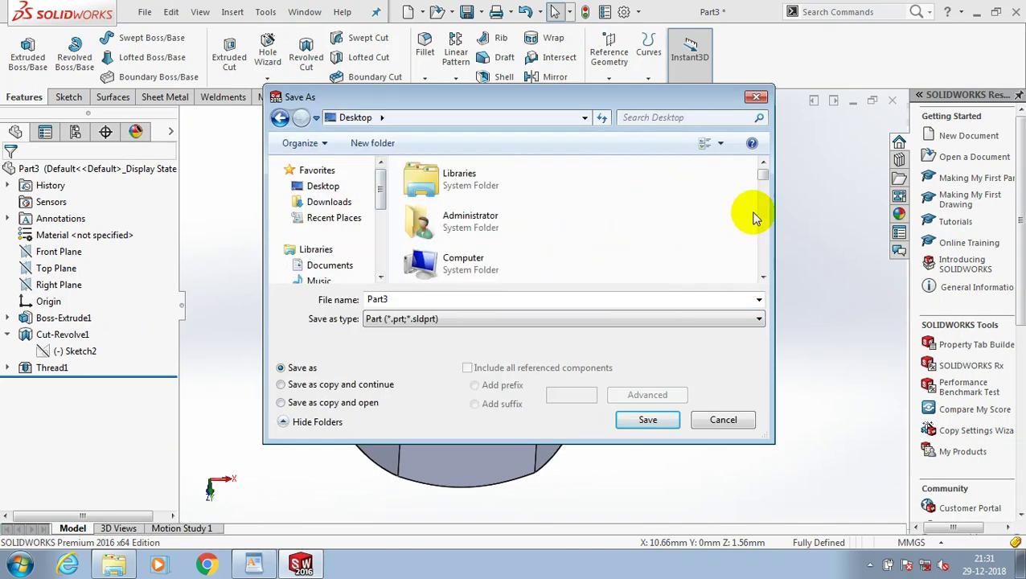
drag(767, 171, 763, 219)
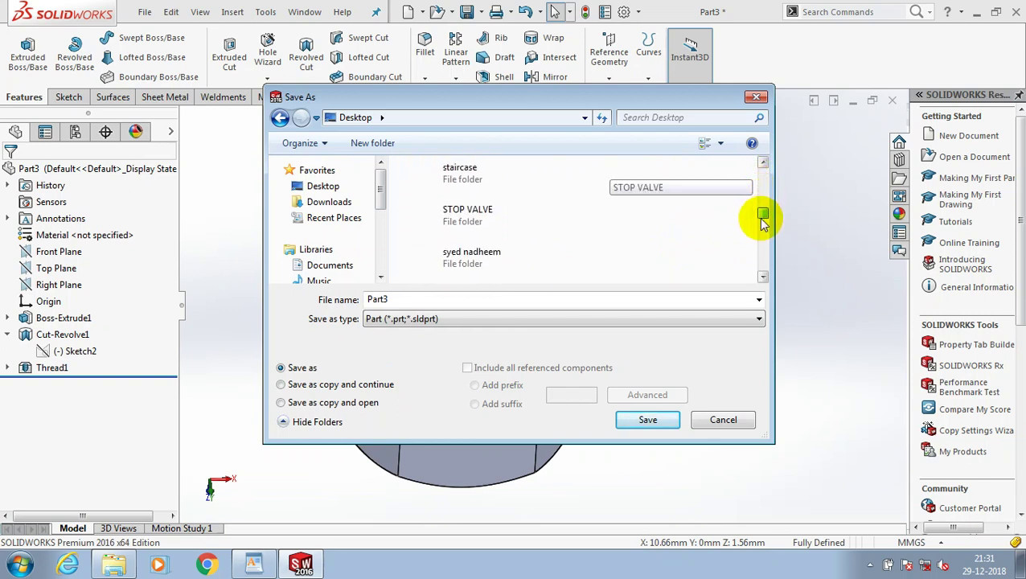
double_click(470, 215)
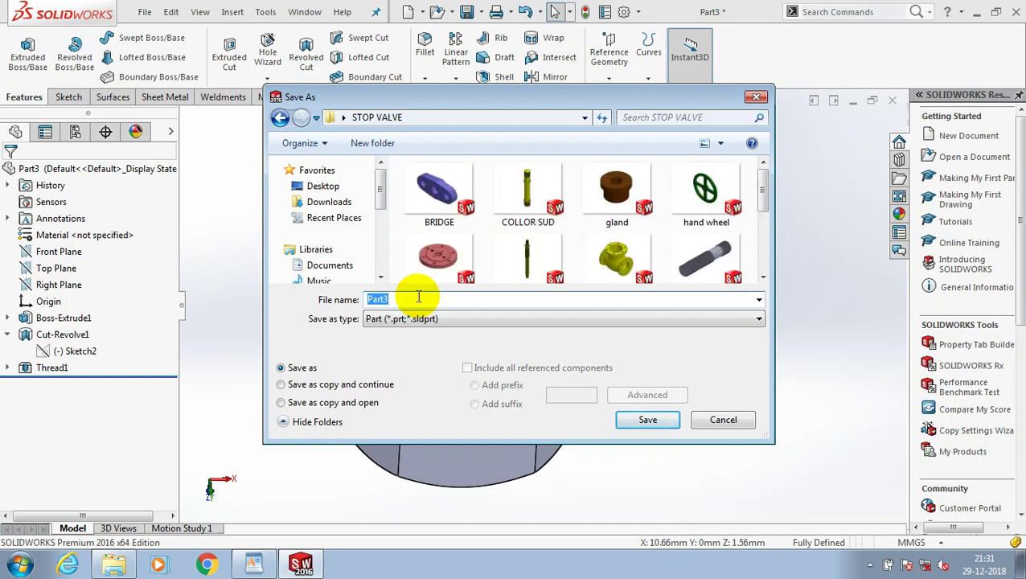
click(563, 299)
text(M12 NUT)
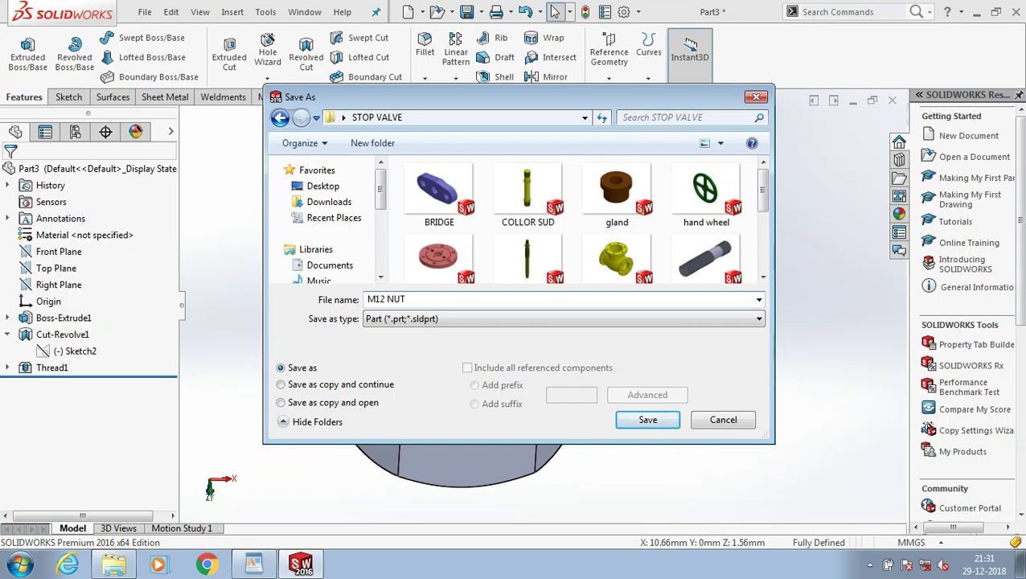
key(Return)
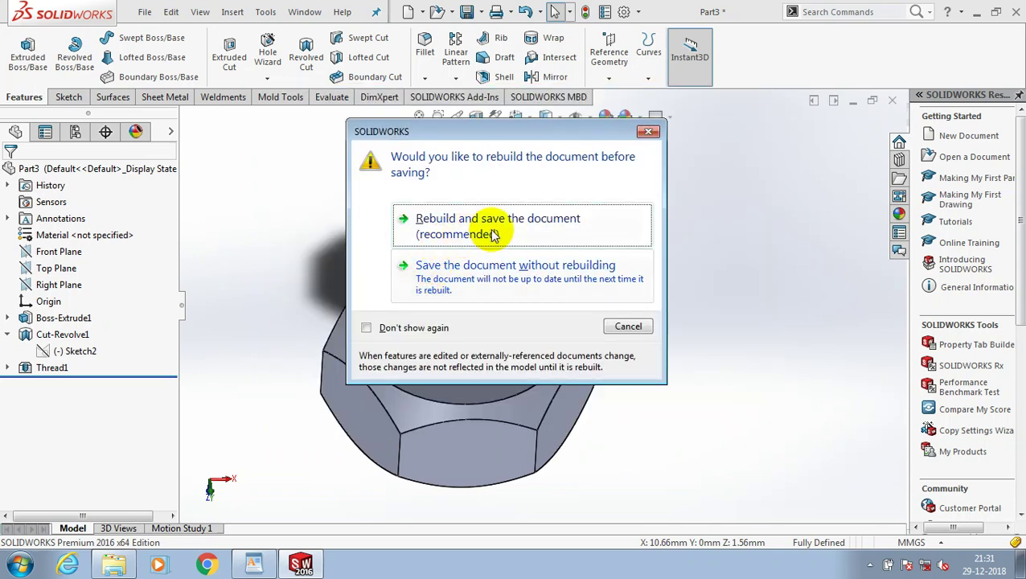
click(572, 222)
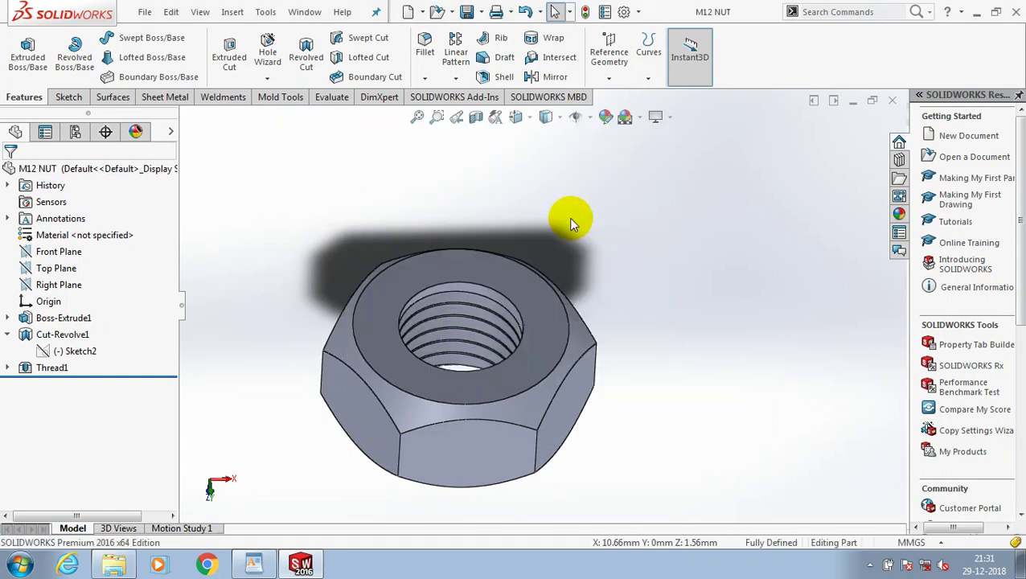
Step: Close the saved nut, create a new part, and view the Front Plane normal to the screen
click(889, 103)
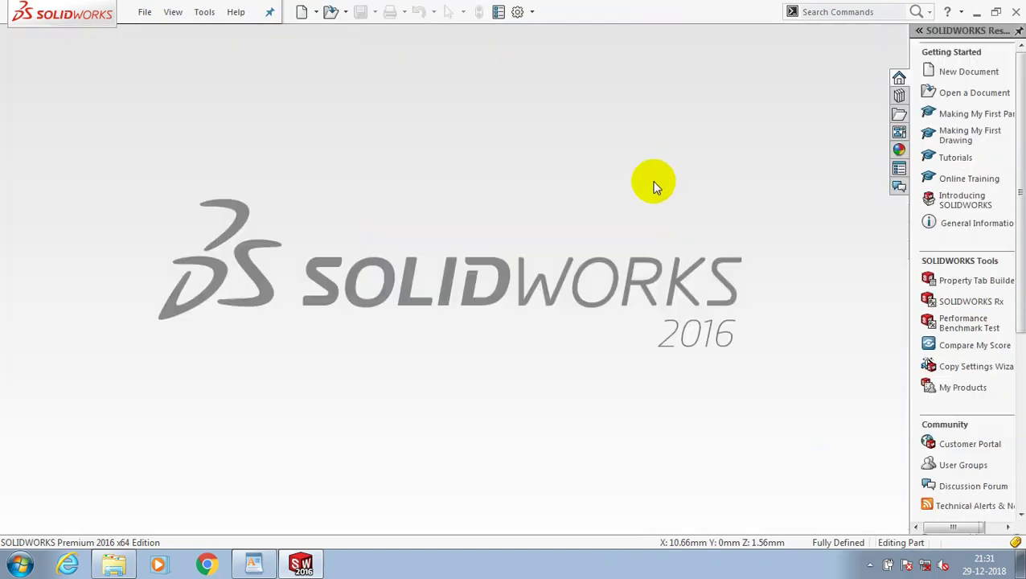
click(137, 15)
click(148, 32)
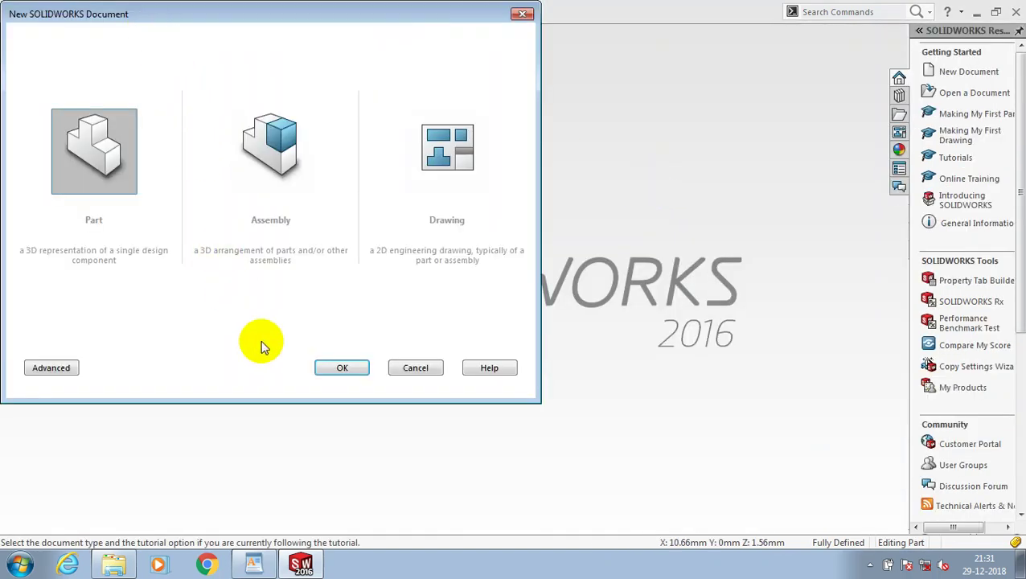
click(373, 370)
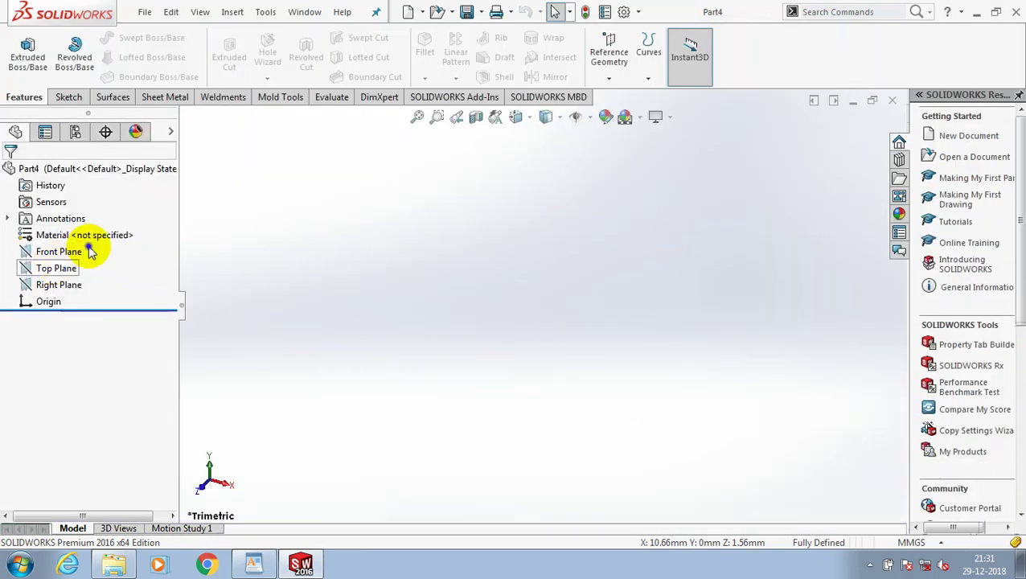
right_click(91, 251)
click(130, 236)
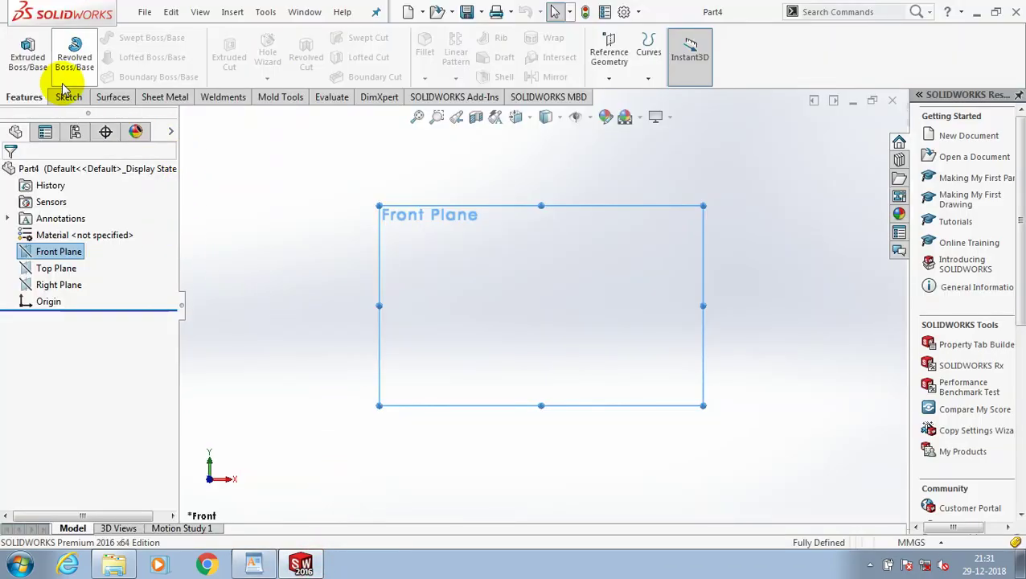
Step: Sketch a hexagon centred on the origin with an inner circle dimensioned to 18.5 mm diameter
click(65, 96)
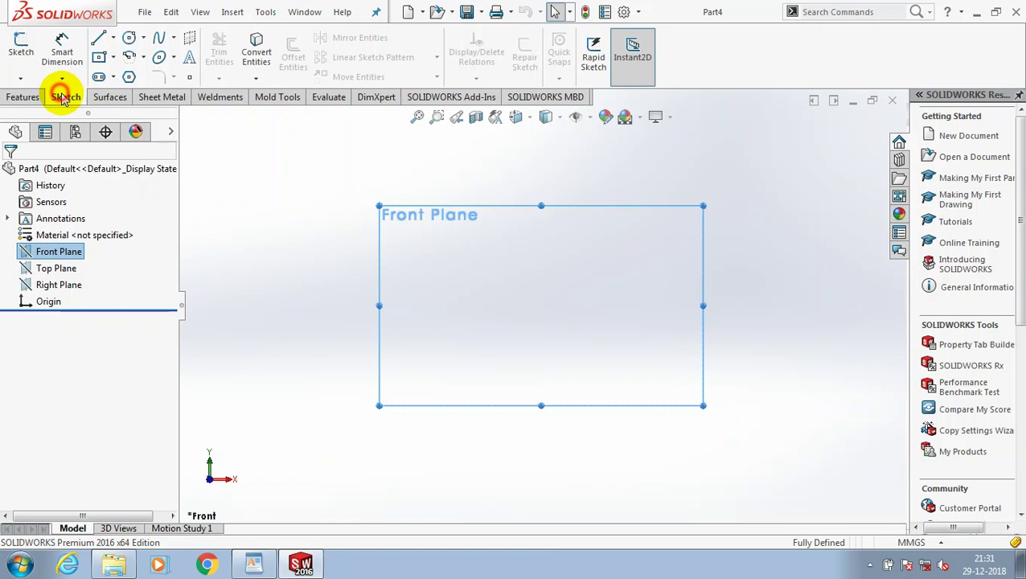
click(129, 77)
click(541, 306)
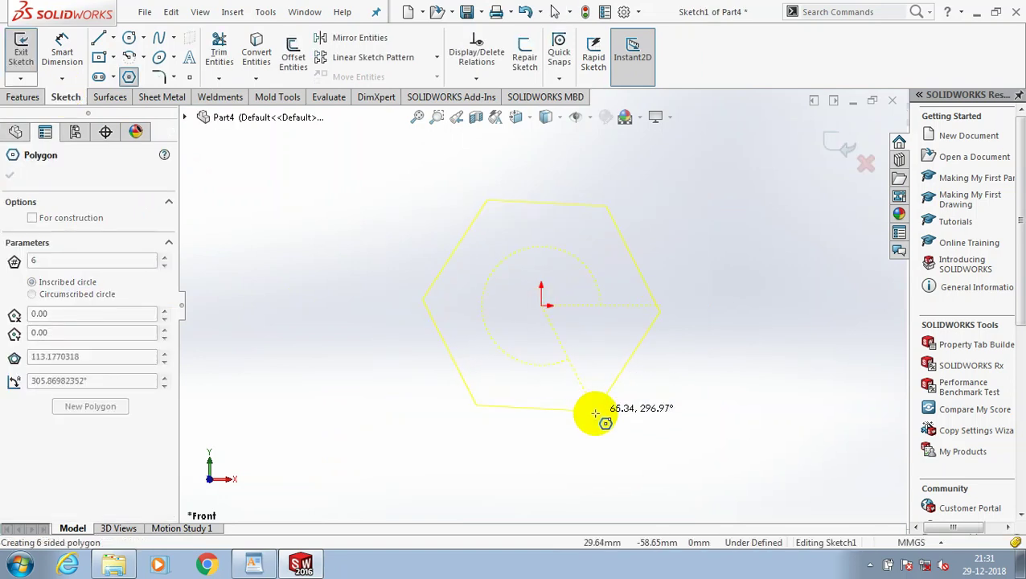
click(602, 412)
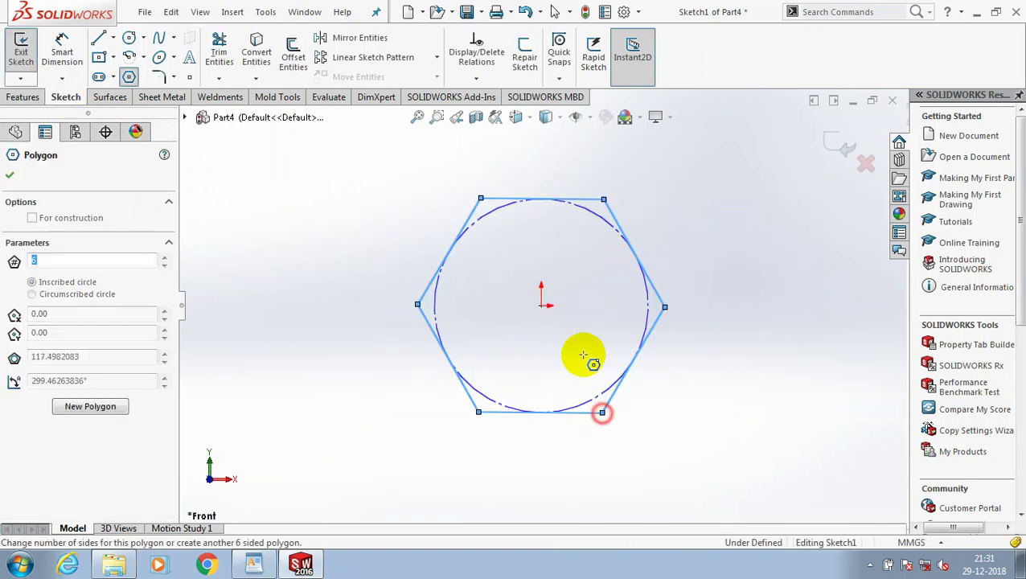
click(129, 37)
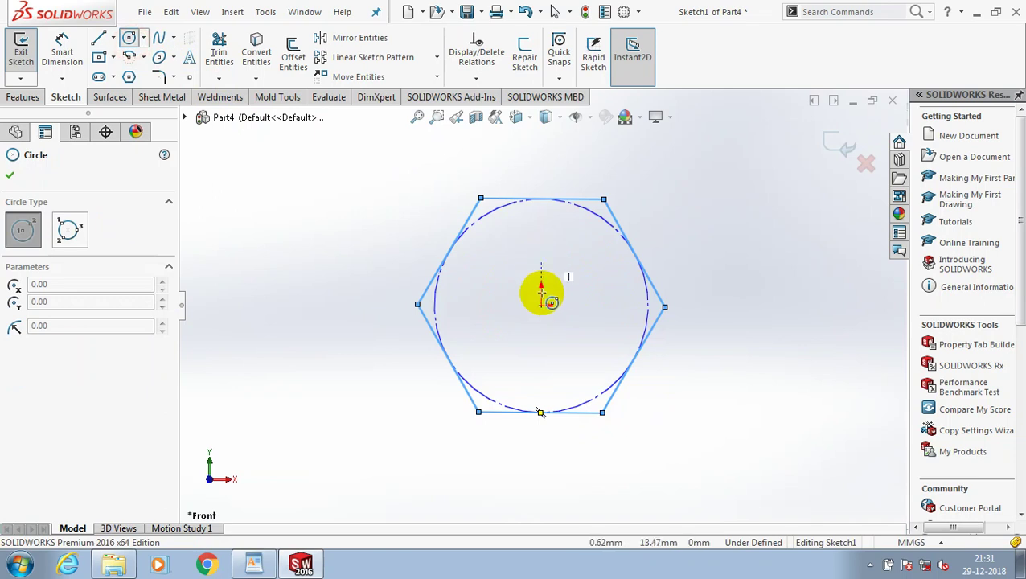
click(573, 349)
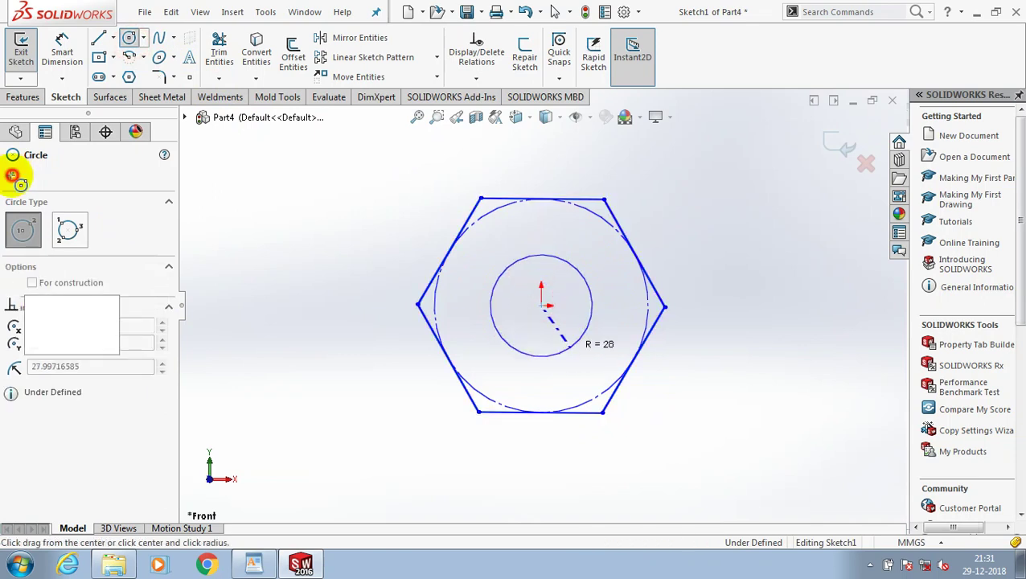
click(10, 175)
click(533, 298)
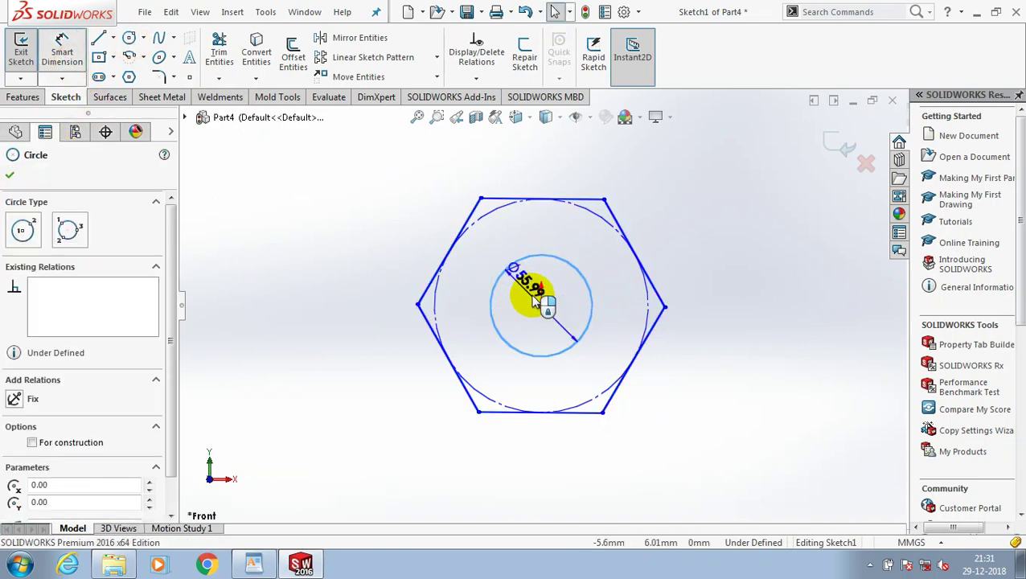
click(369, 324)
text(18)
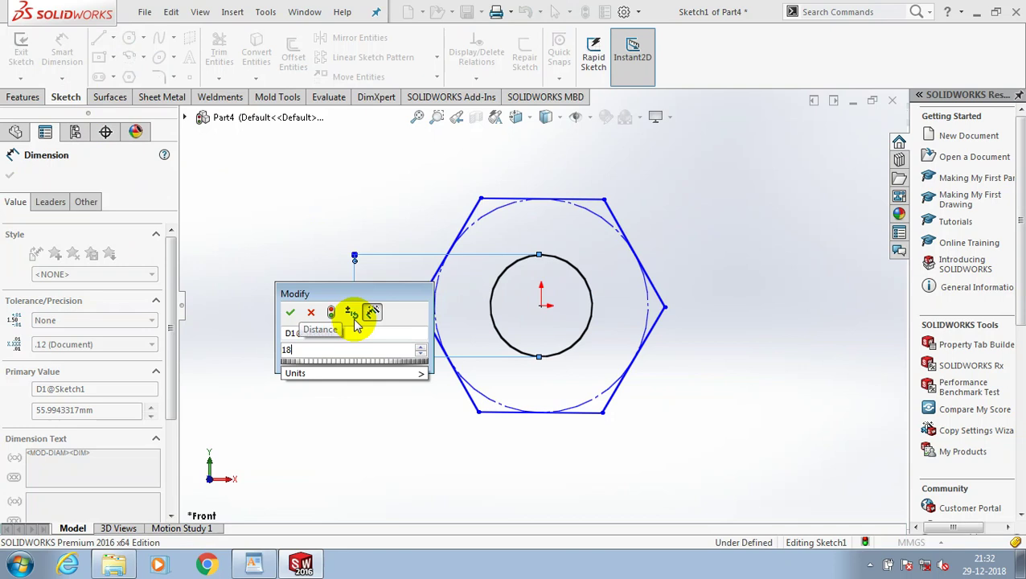
text(.5)
key(Return)
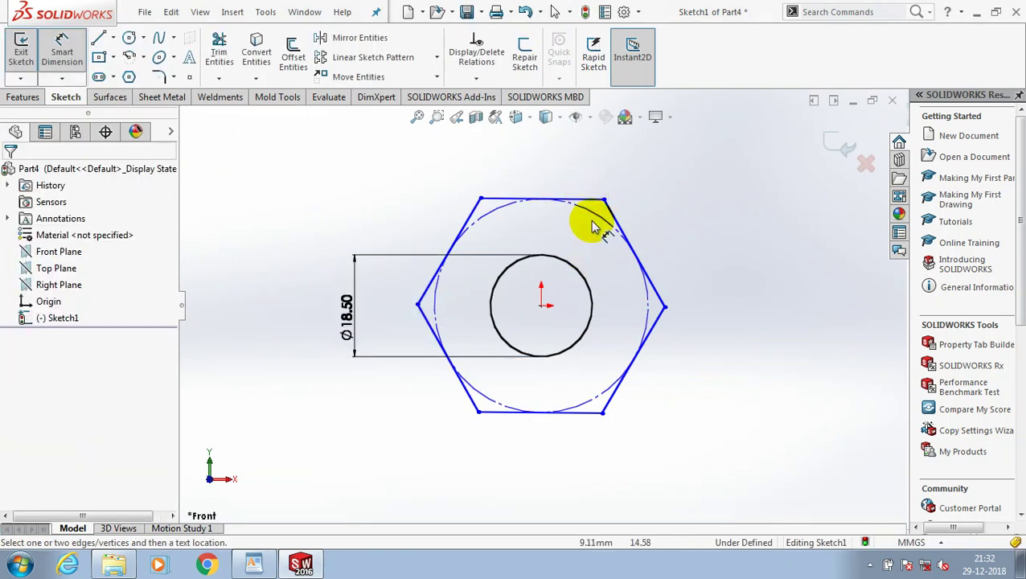
Step: Dimension the hexagon 38 mm across flats and exit the sketch
click(589, 201)
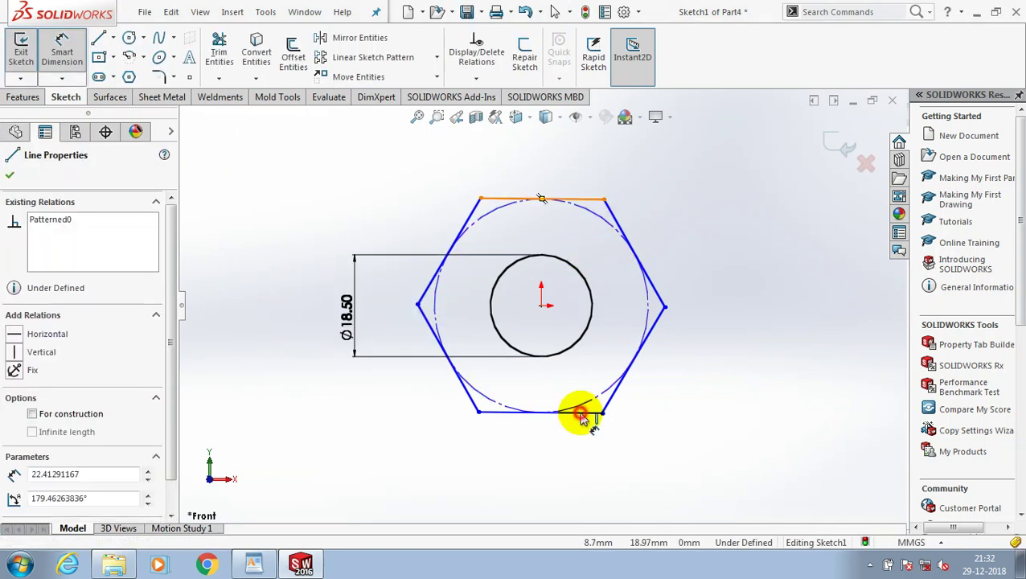
click(631, 412)
click(747, 344)
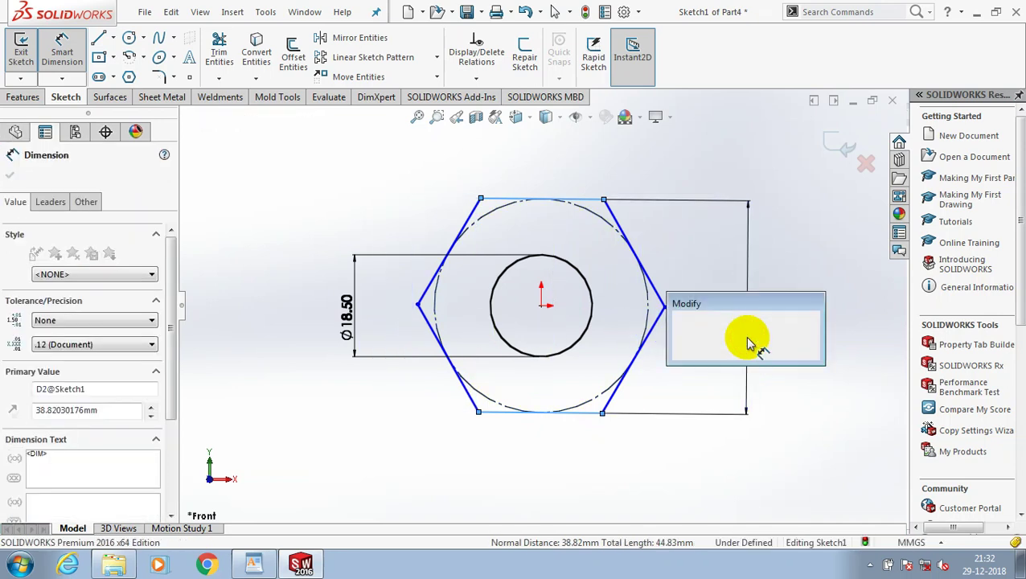
text(3)
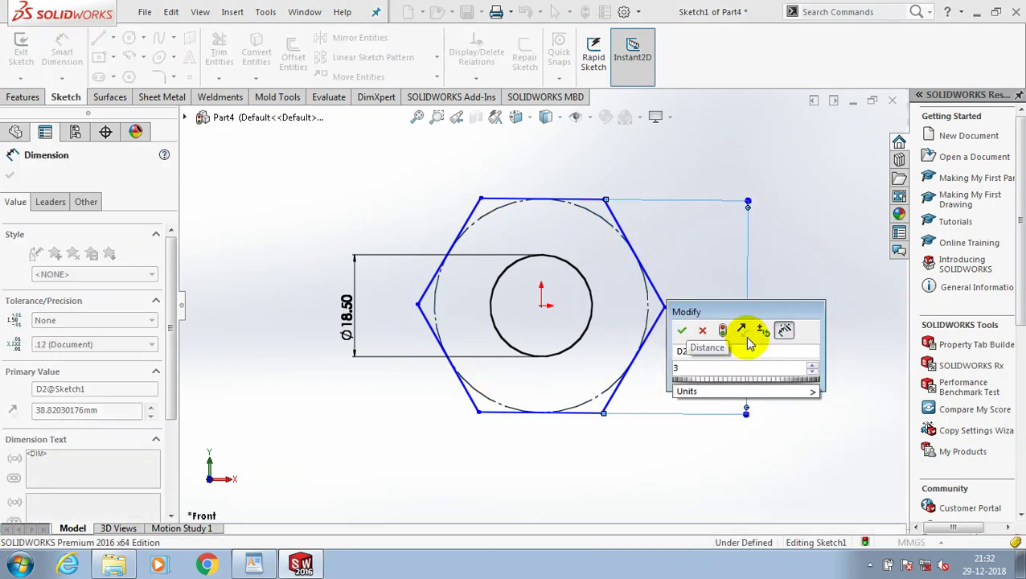
text(8)
key(Return)
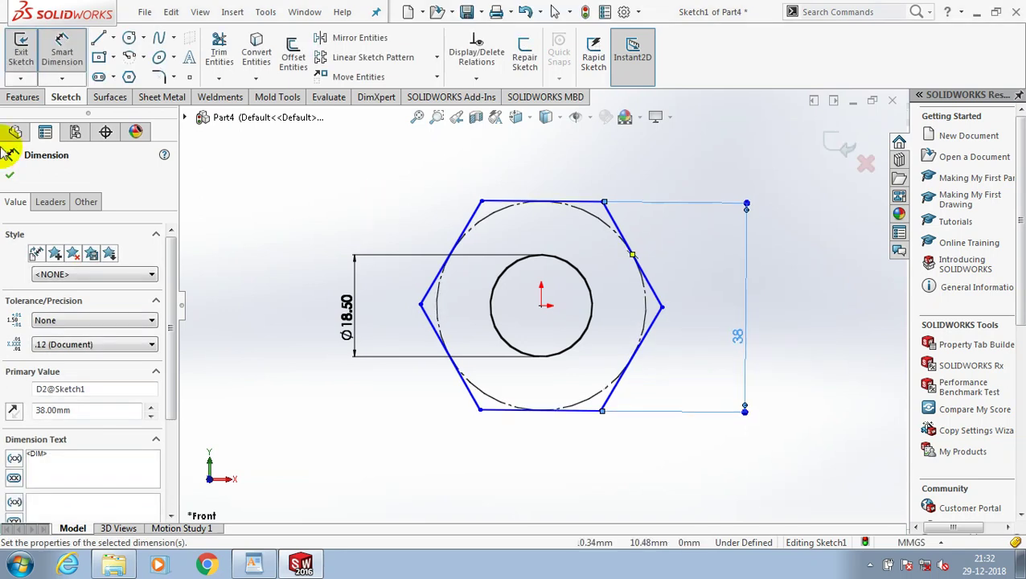
click(10, 175)
click(24, 52)
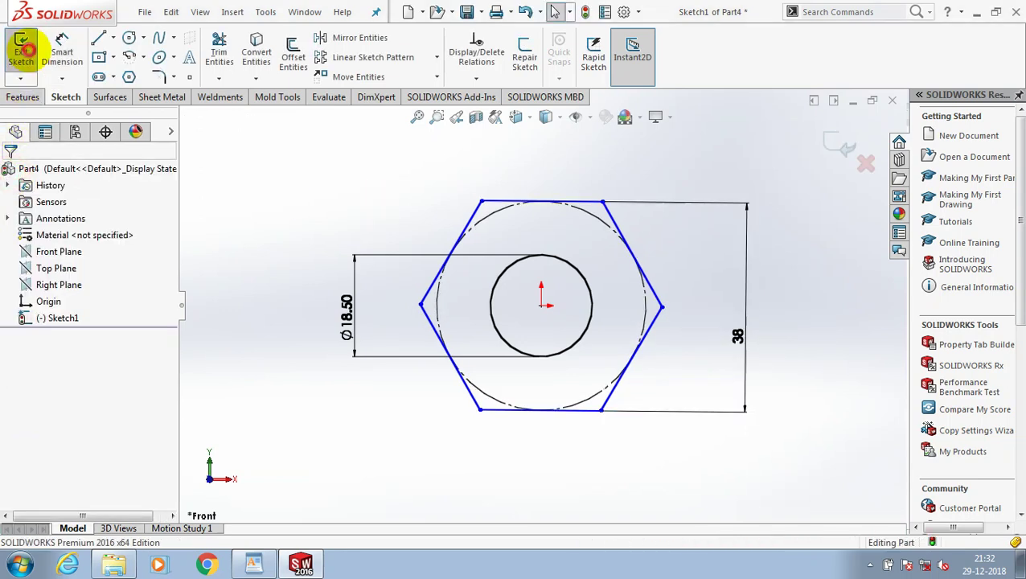
Step: Extrude Sketch1 14 mm into a solid hex nut with a central hole (Boss-Extrude1)
click(22, 97)
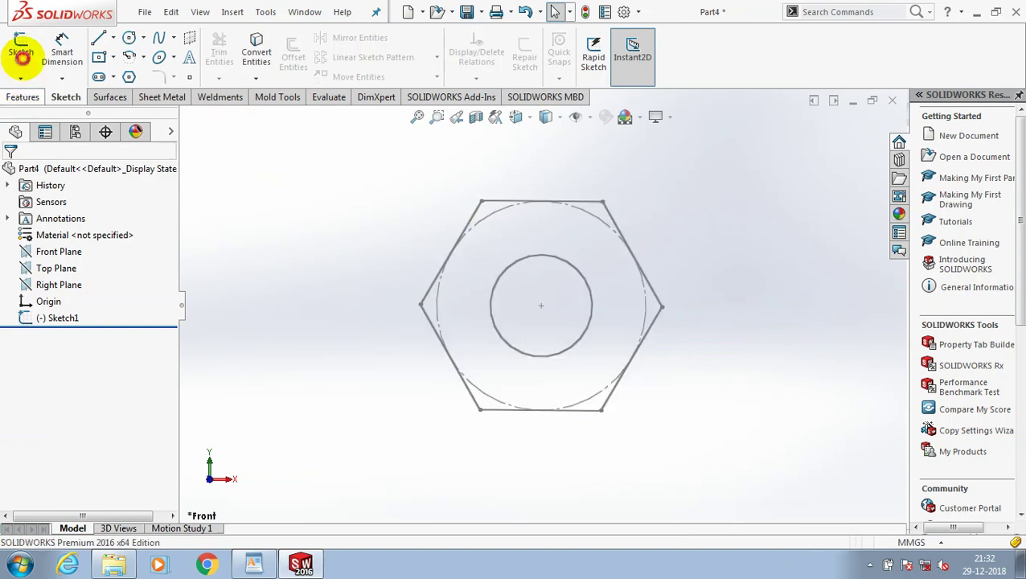
click(27, 52)
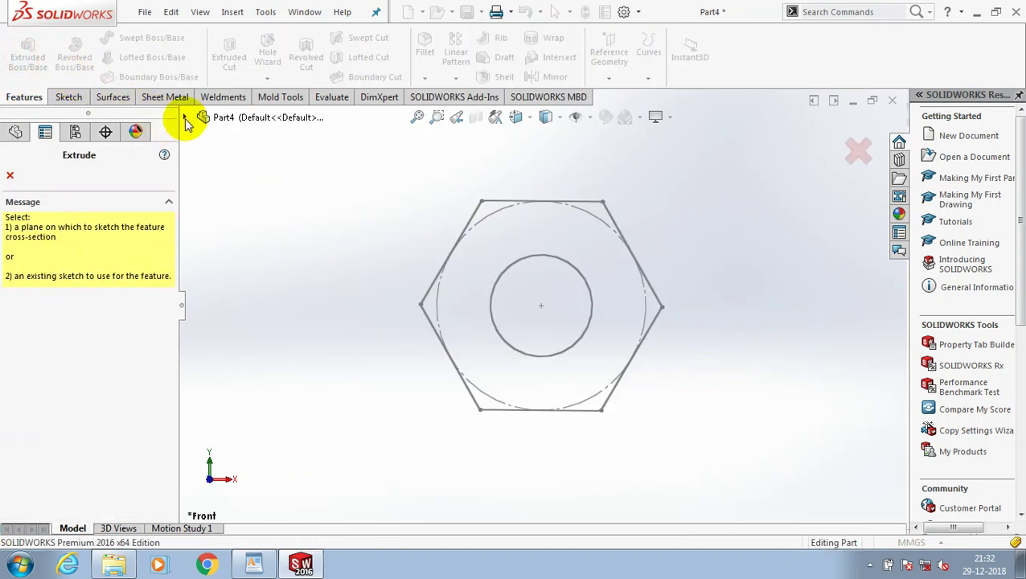
click(185, 119)
click(252, 266)
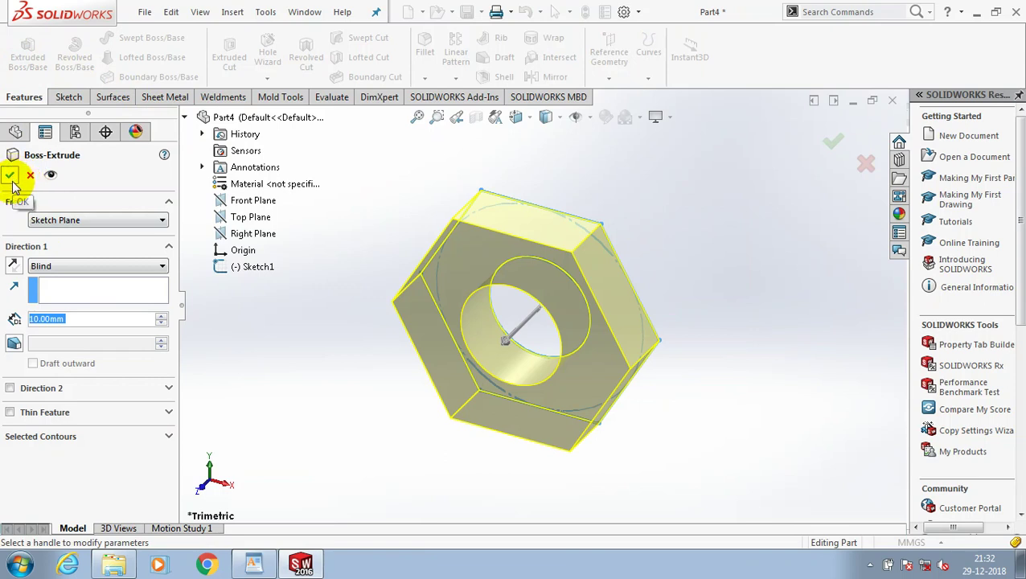
text(14)
key(Return)
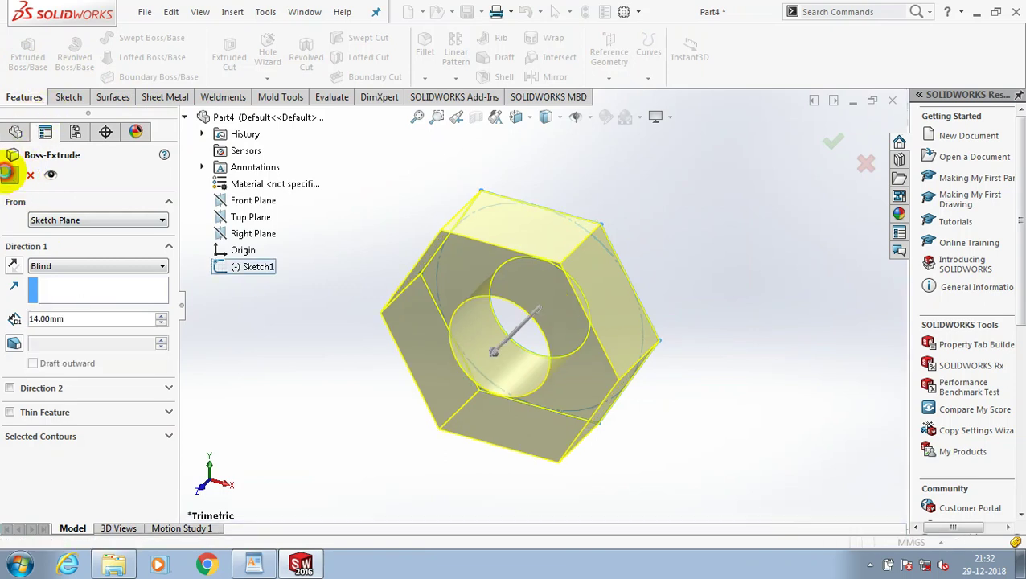
click(10, 174)
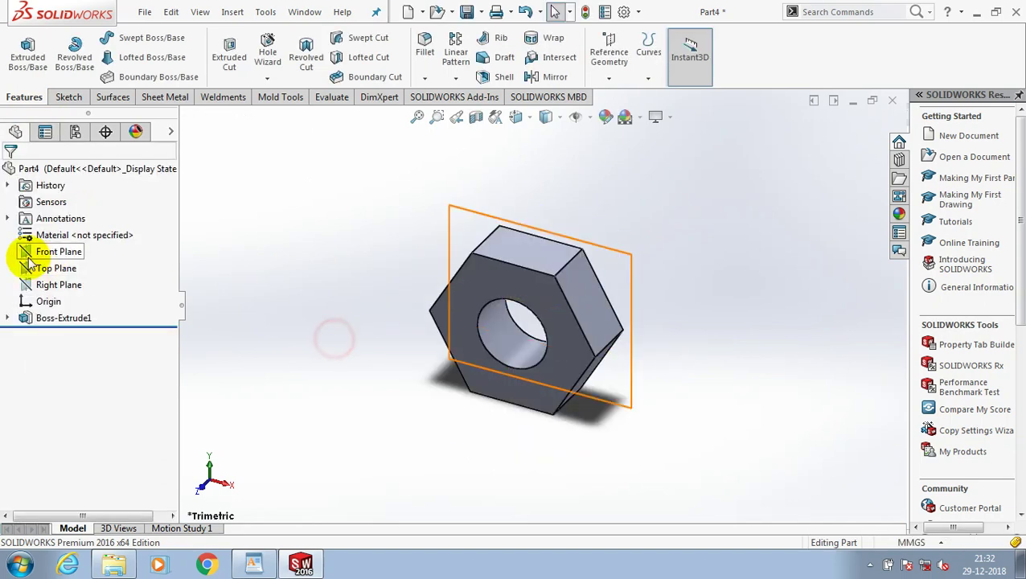
Step: Start a sketch facing the Top Plane and draw a vertical centerline through the nut
click(52, 267)
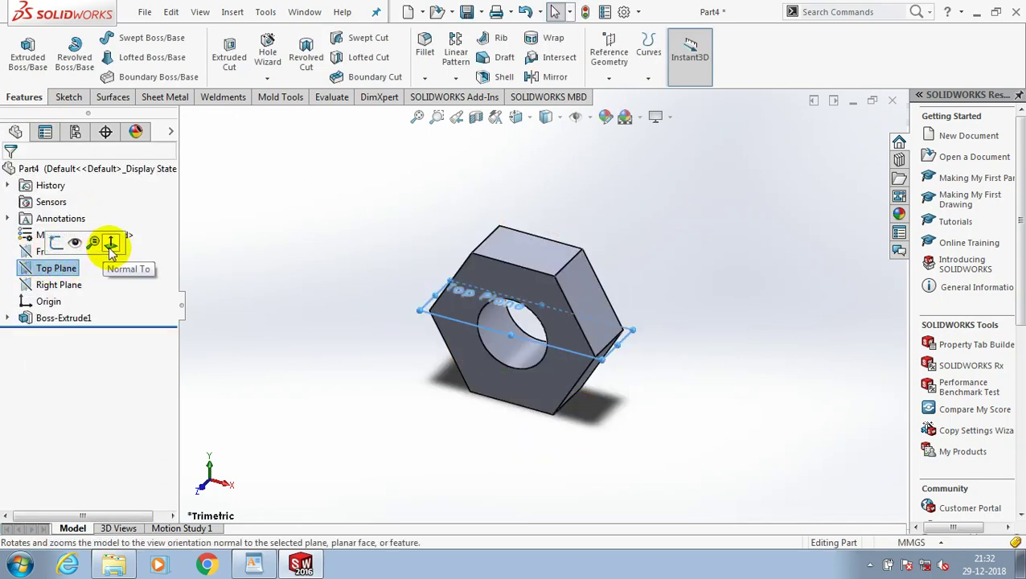
click(110, 243)
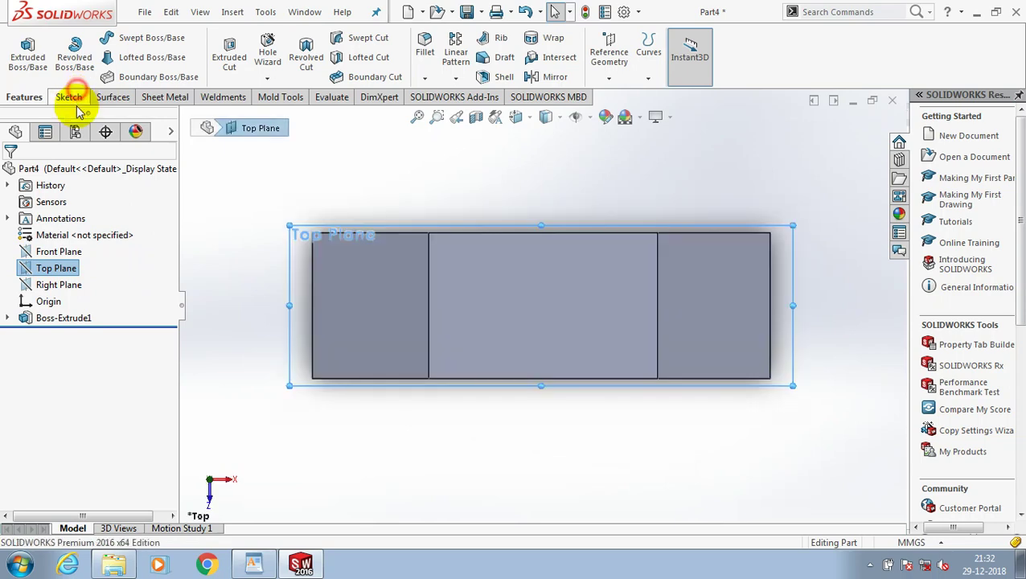
click(69, 97)
click(114, 39)
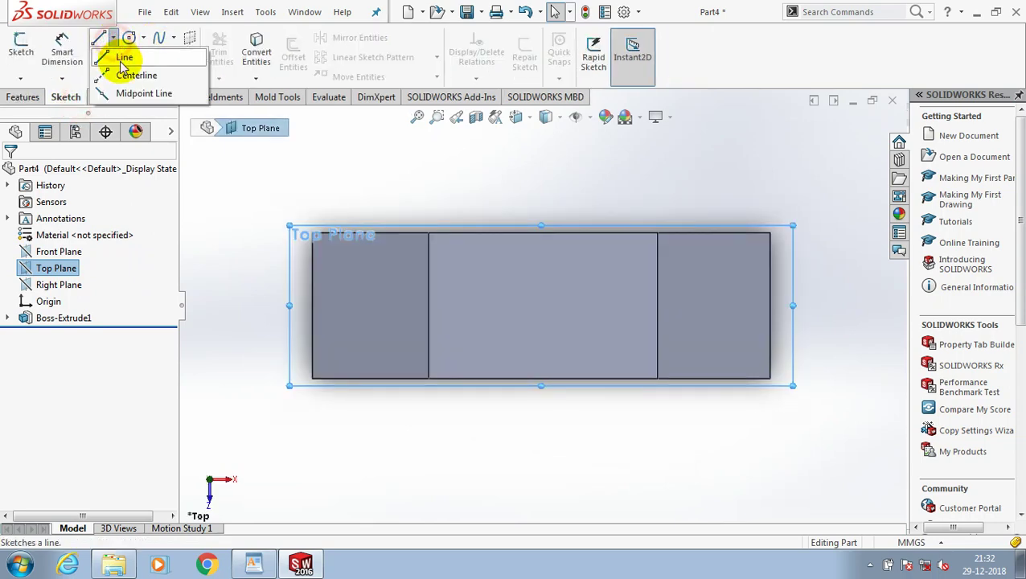
click(123, 74)
click(541, 155)
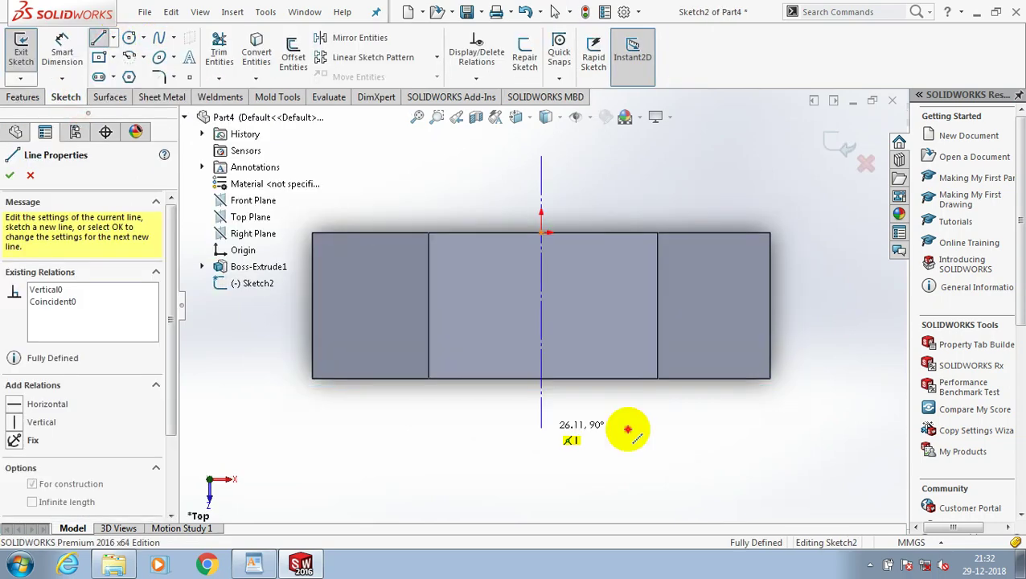
click(542, 427)
key(Escape)
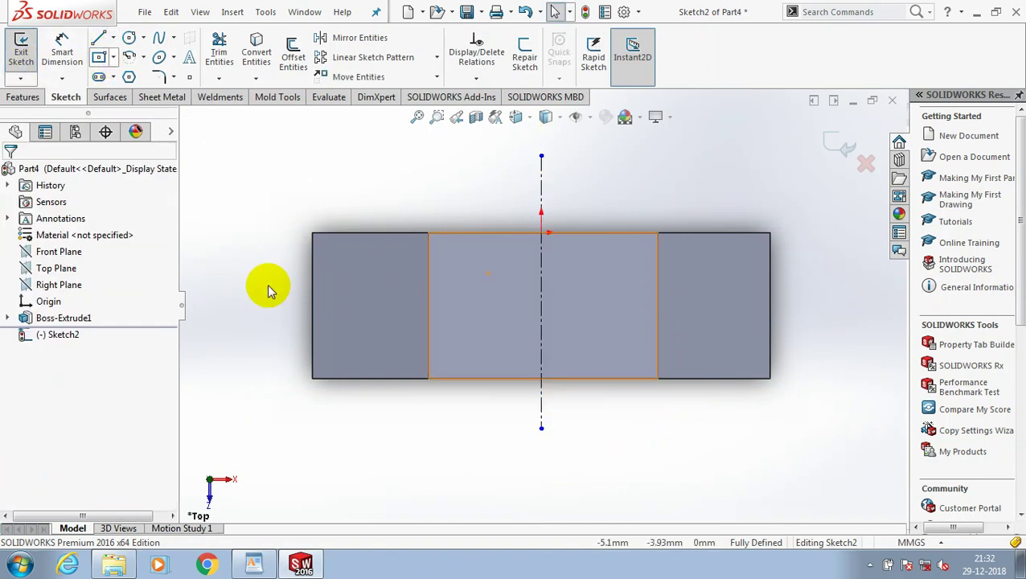
Step: Add a horizontal centerline across the nut and make it coincident with the right-edge point
key(Return)
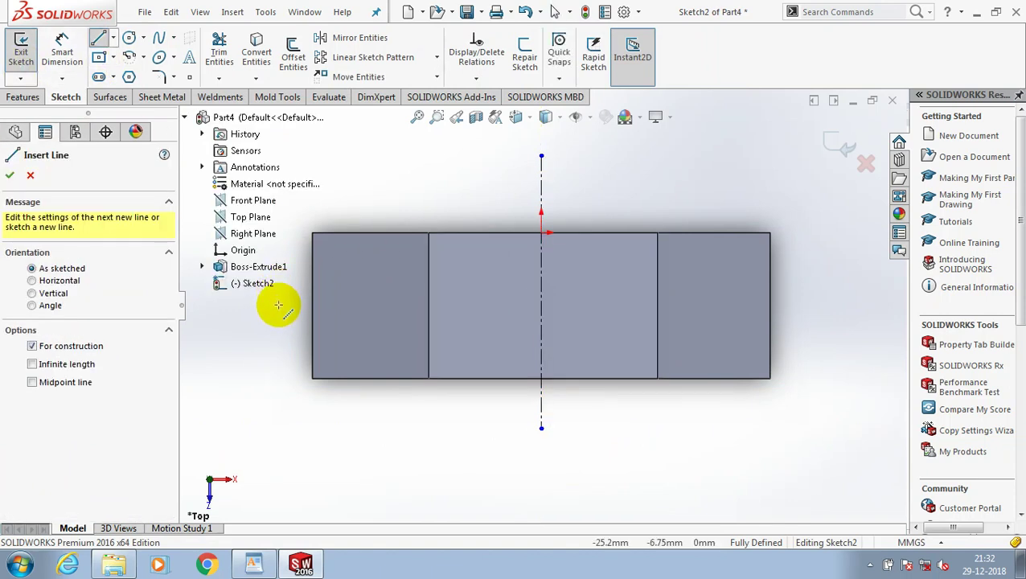
click(311, 312)
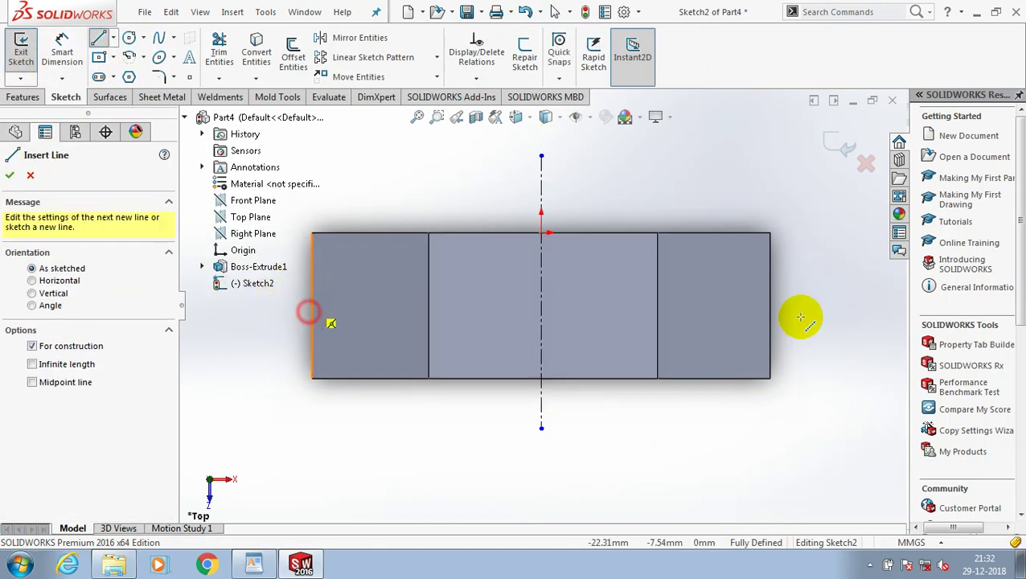
click(800, 317)
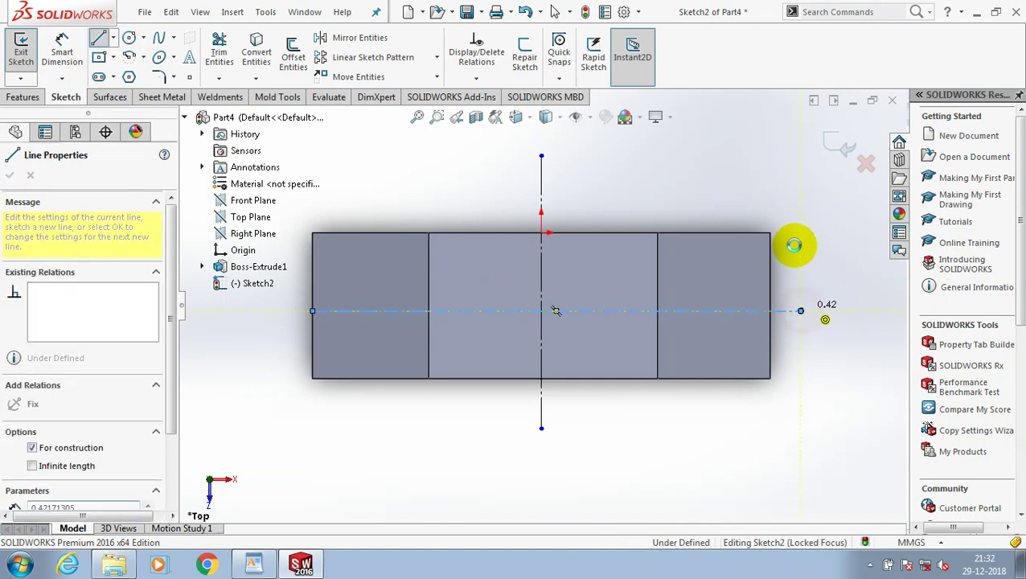
key(Escape)
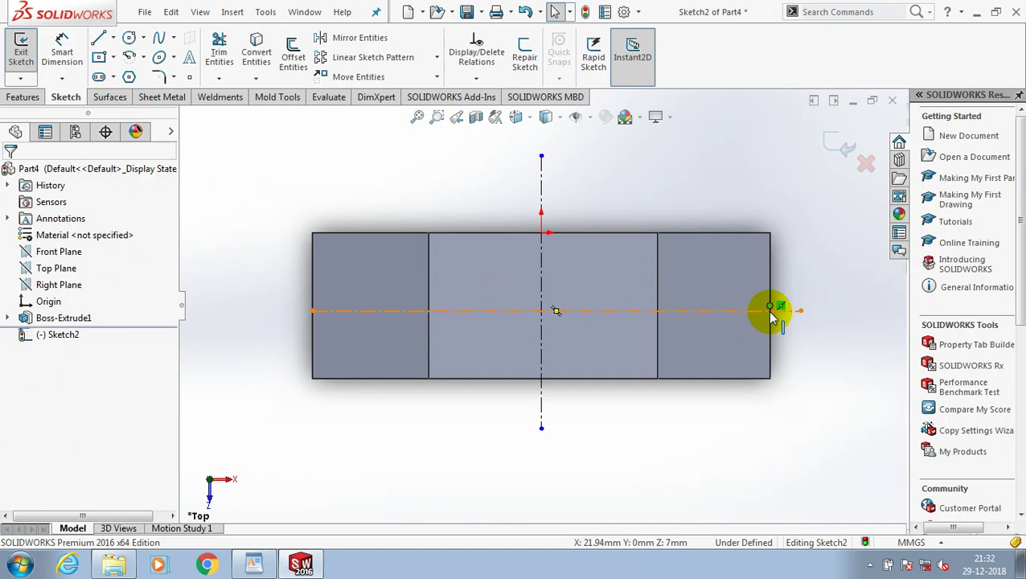
click(764, 311)
ctrl+click(769, 309)
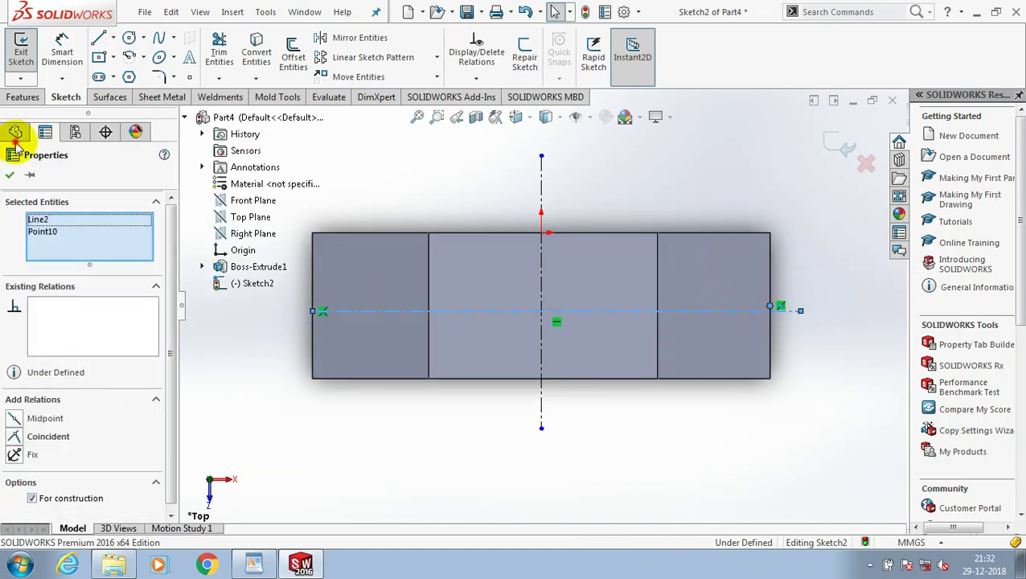
click(10, 175)
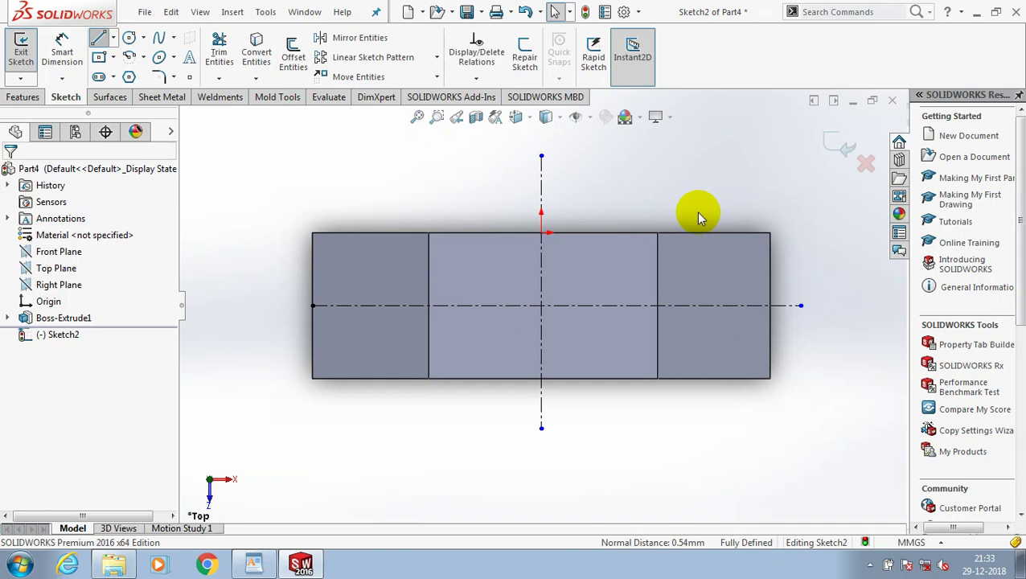
Step: Draw a closed triangular chamfer profile at the nut's top-right corner
key(l)
click(726, 220)
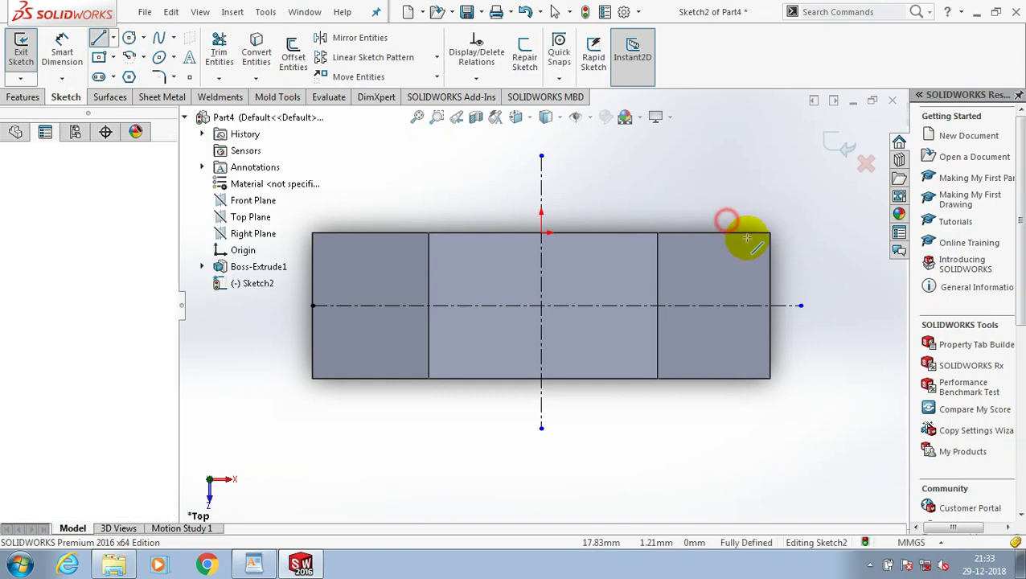
click(782, 265)
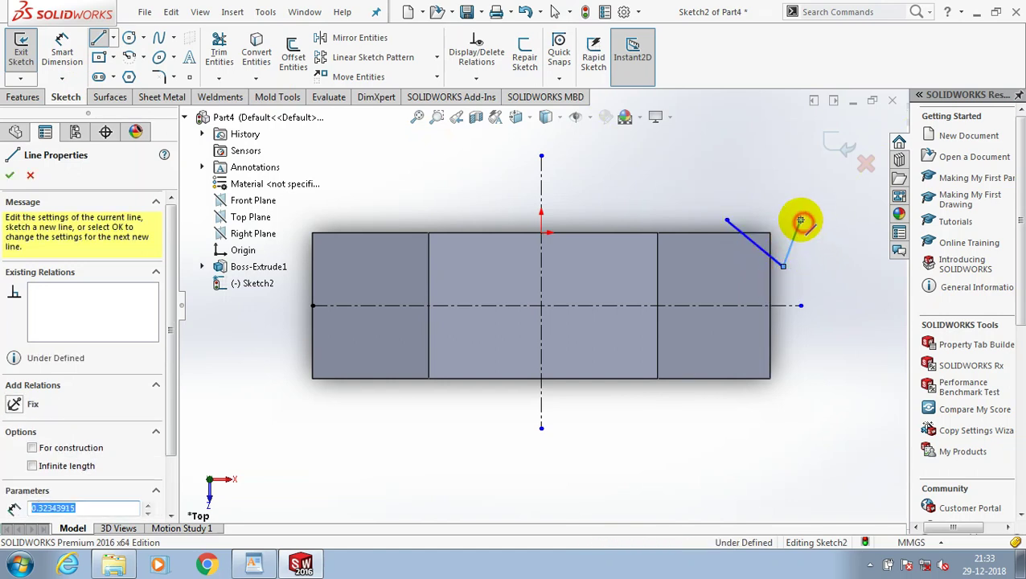
click(801, 219)
click(727, 219)
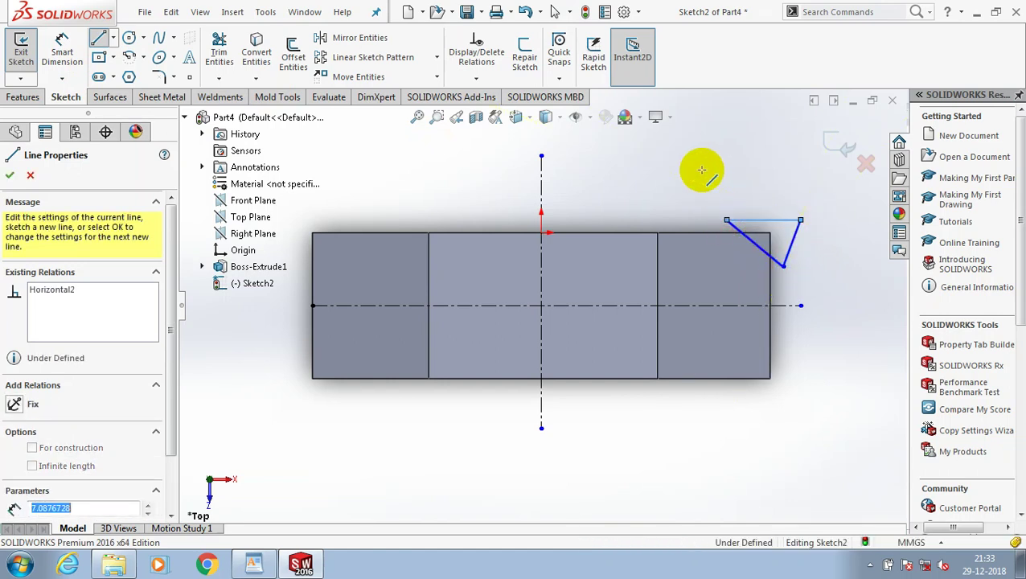
click(10, 175)
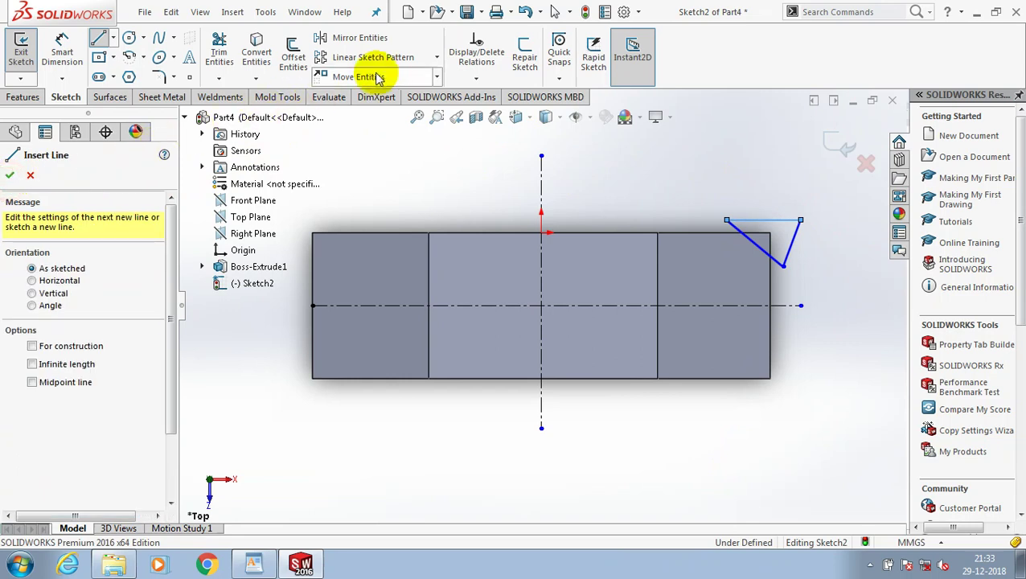
Step: Mirror the triangle's lines about the horizontal centerline to the bottom-right corner
click(792, 238)
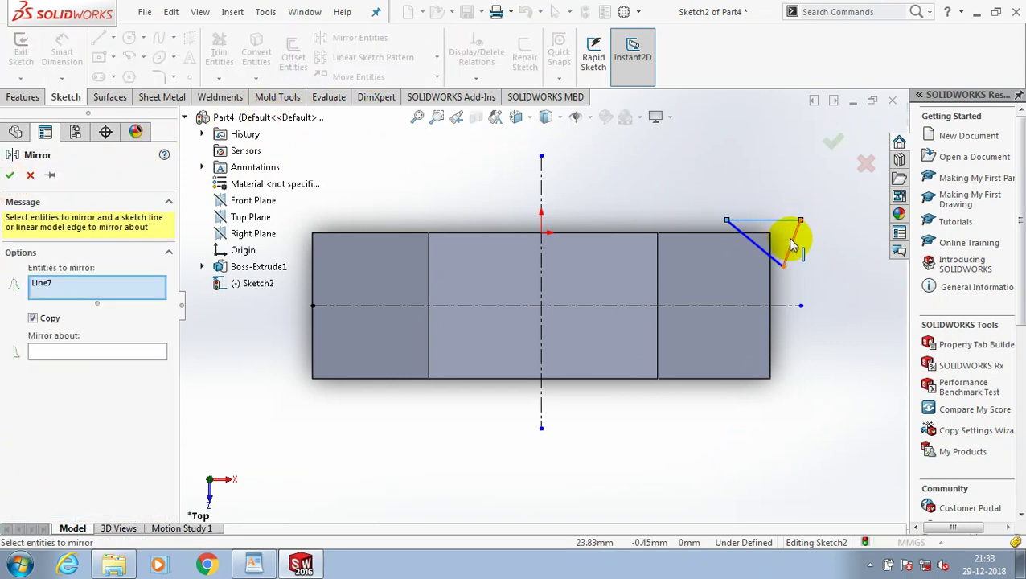
click(774, 257)
click(768, 220)
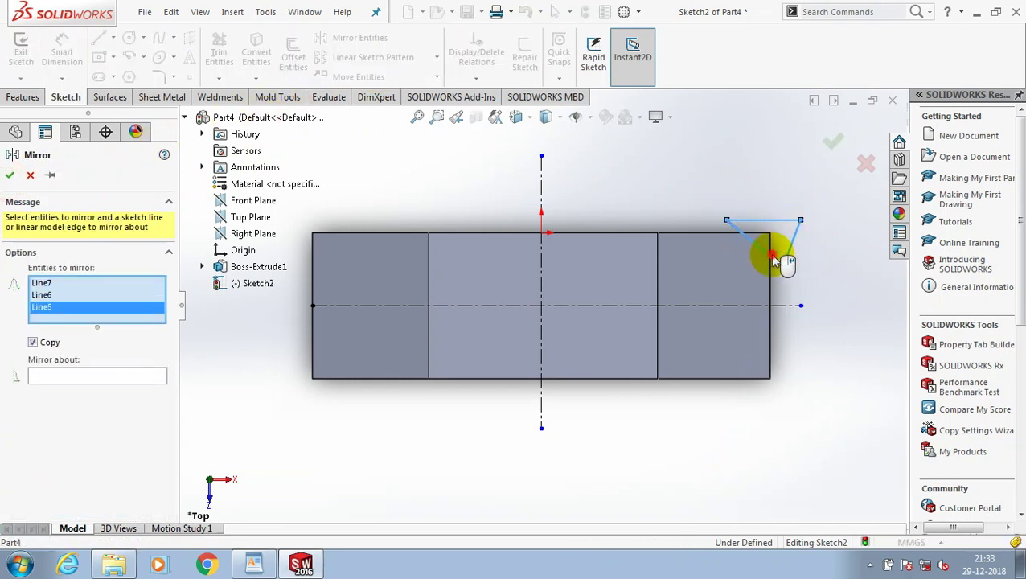
click(134, 374)
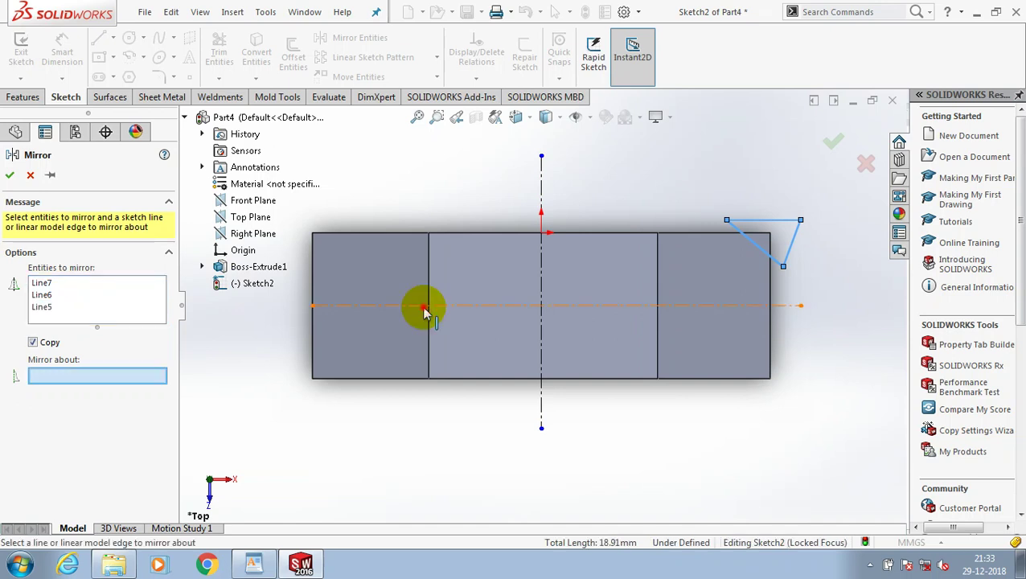
click(424, 306)
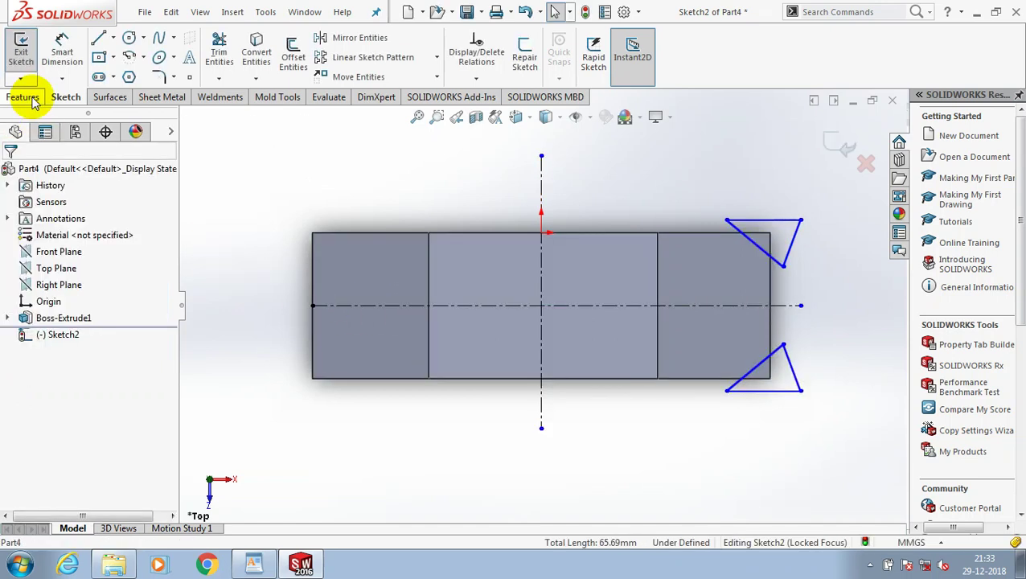
Step: Revolve-cut both triangles 360° about the vertical centerline, creating Cut-Revolve1
click(30, 98)
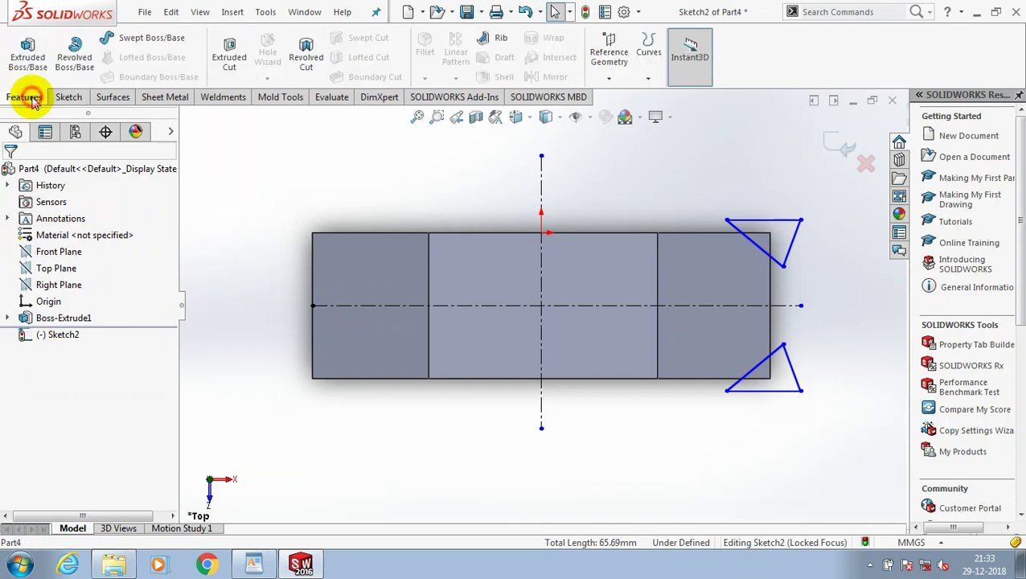
click(308, 50)
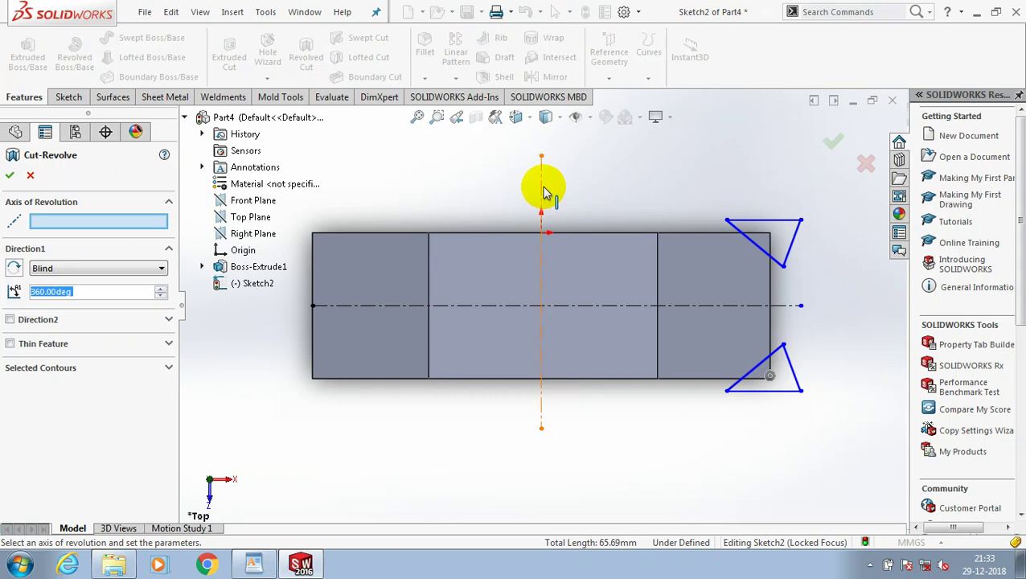
click(543, 193)
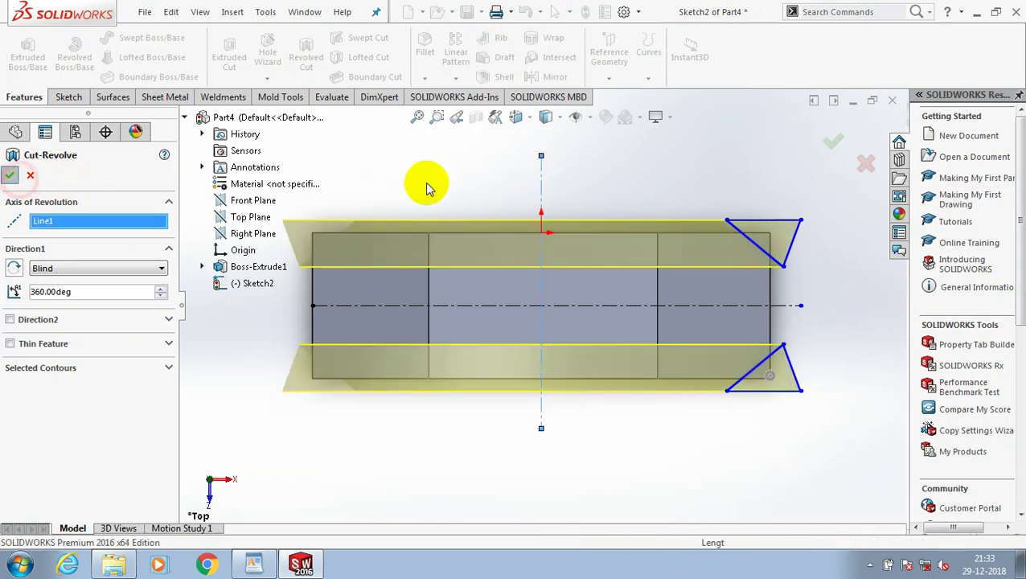
key(Return)
middle_drag(470, 184, 471, 236)
key(z)
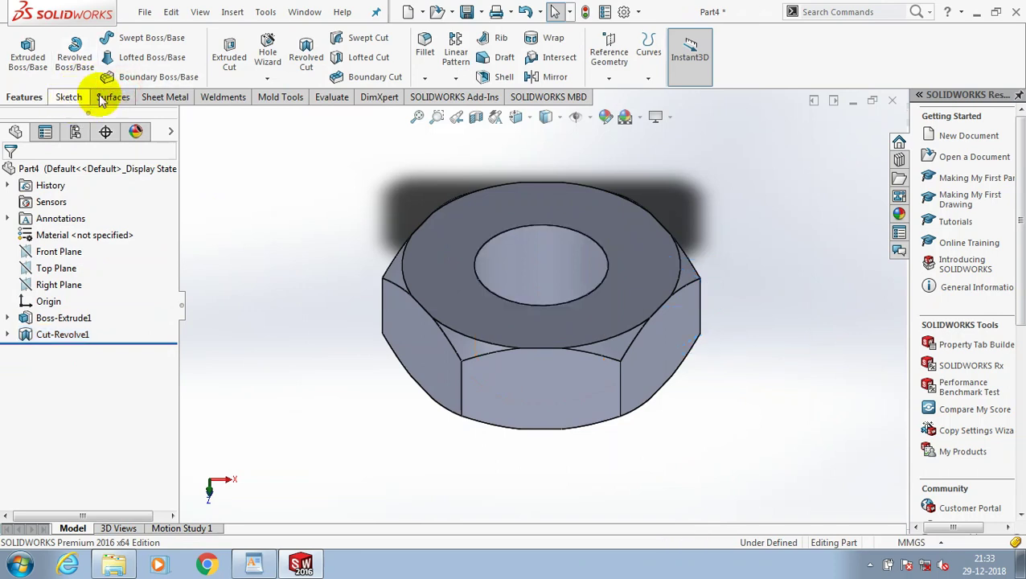
Step: Add an M20x1.5 metric tap thread, 20 mm deep, to the nut's bore edge
click(270, 79)
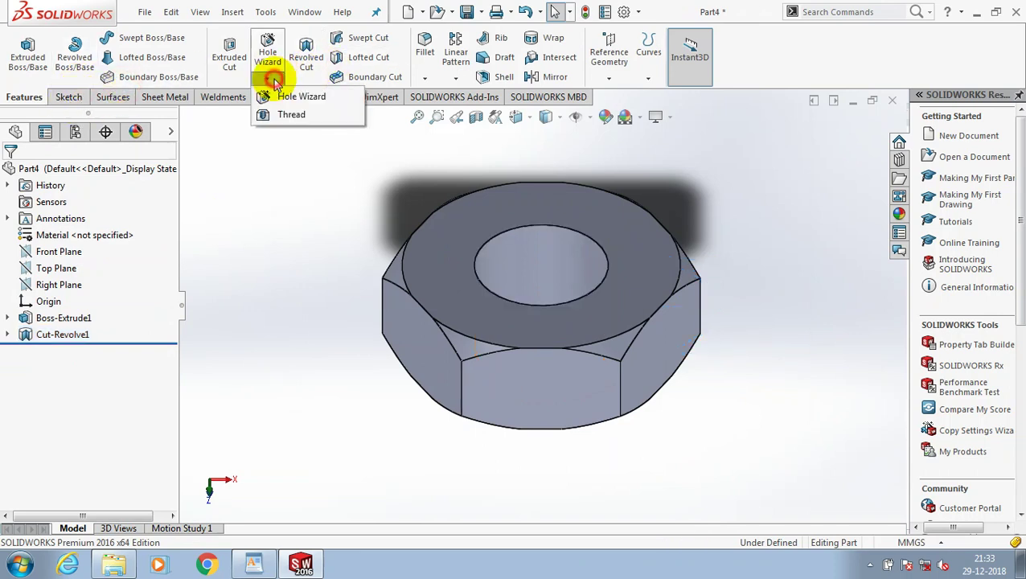
click(294, 115)
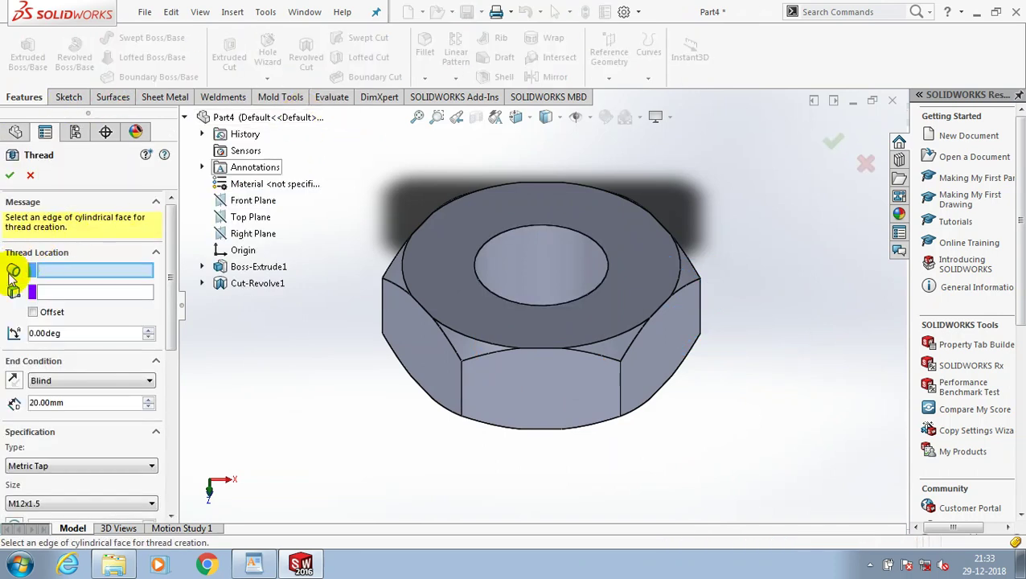
click(528, 229)
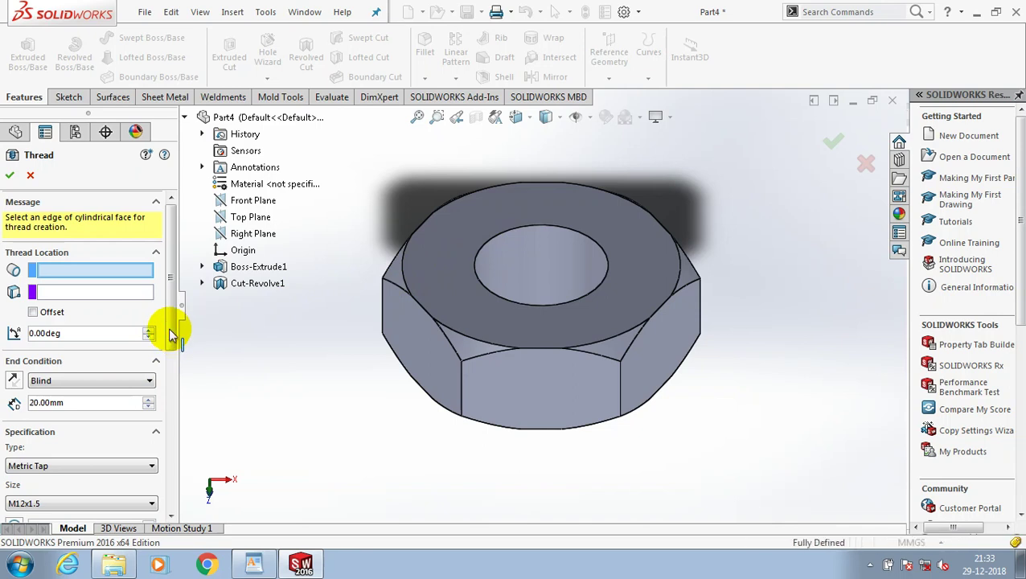
scroll(169, 335, down, 1)
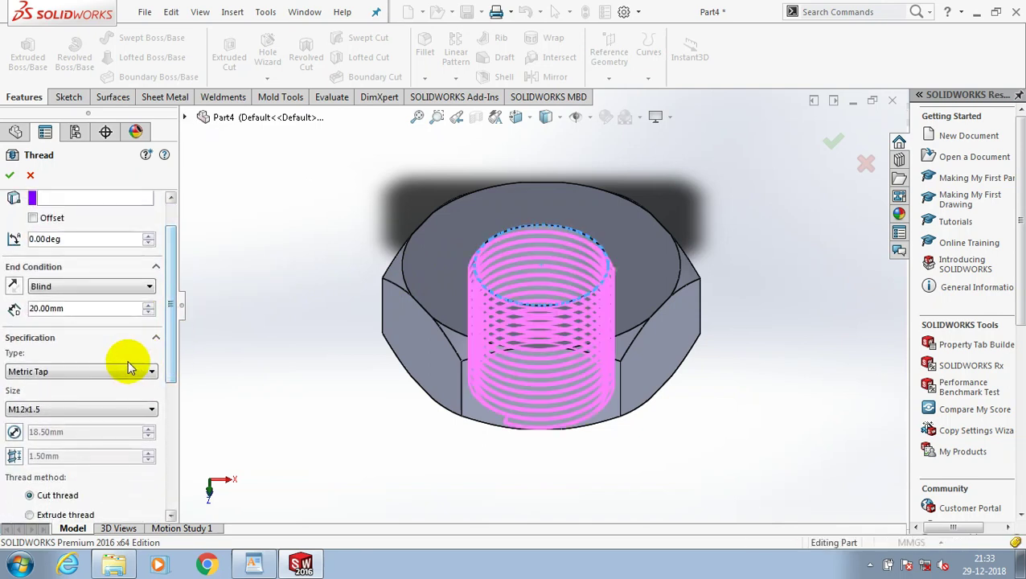
click(90, 409)
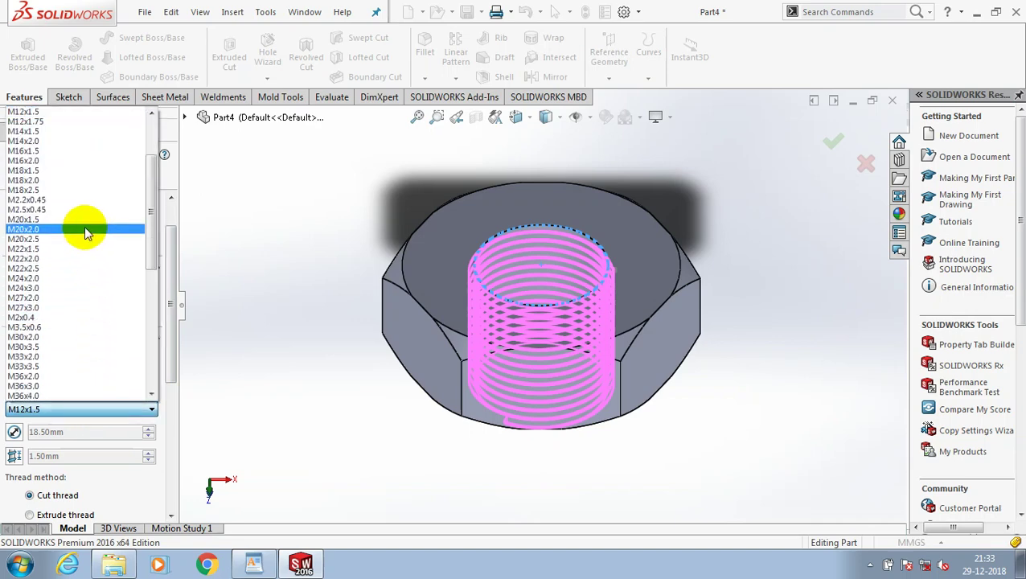
click(83, 219)
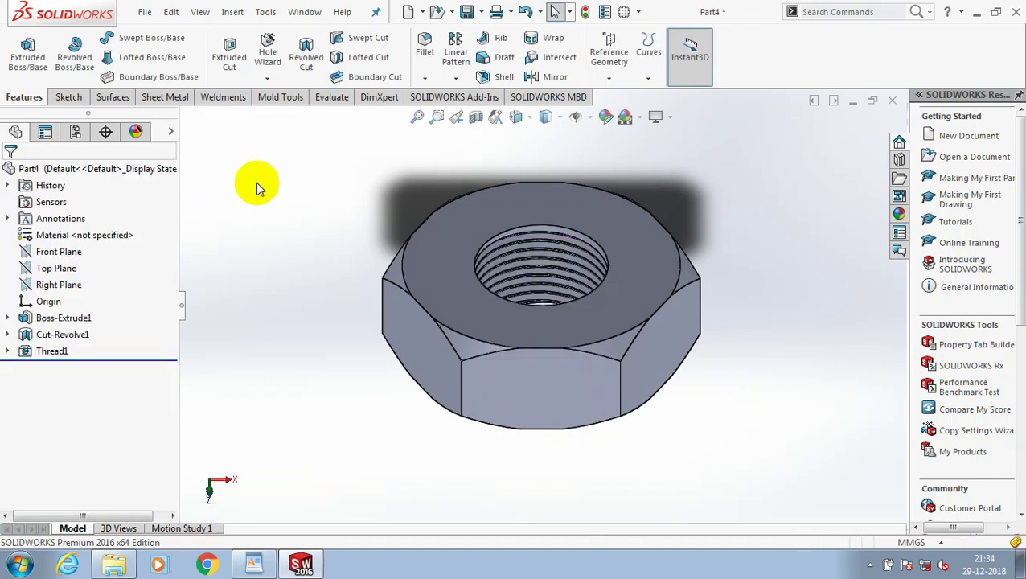
Step: Save the nut as M20 in the Desktop STOP VALVE folder, replacing the existing file
click(144, 13)
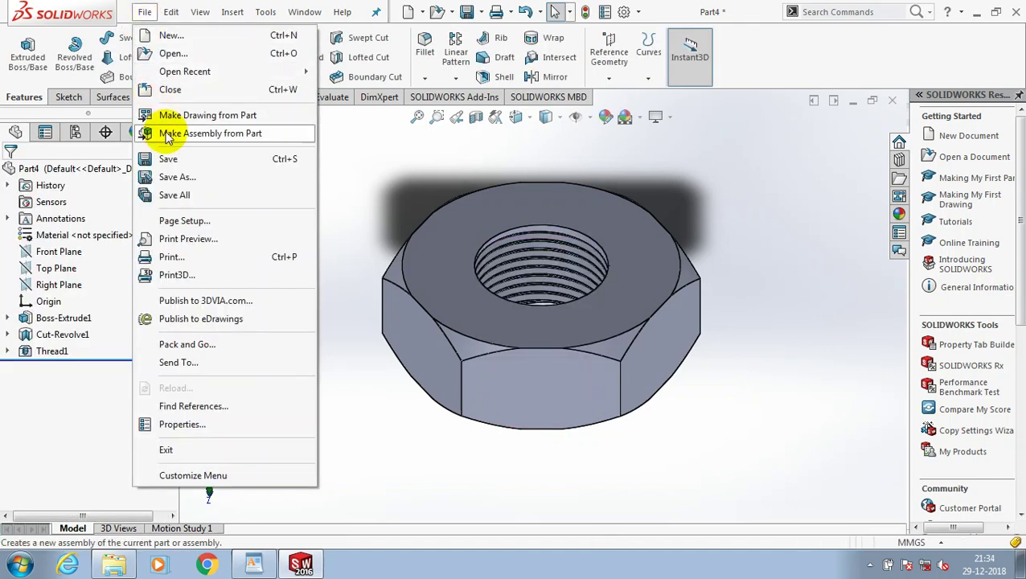
click(181, 170)
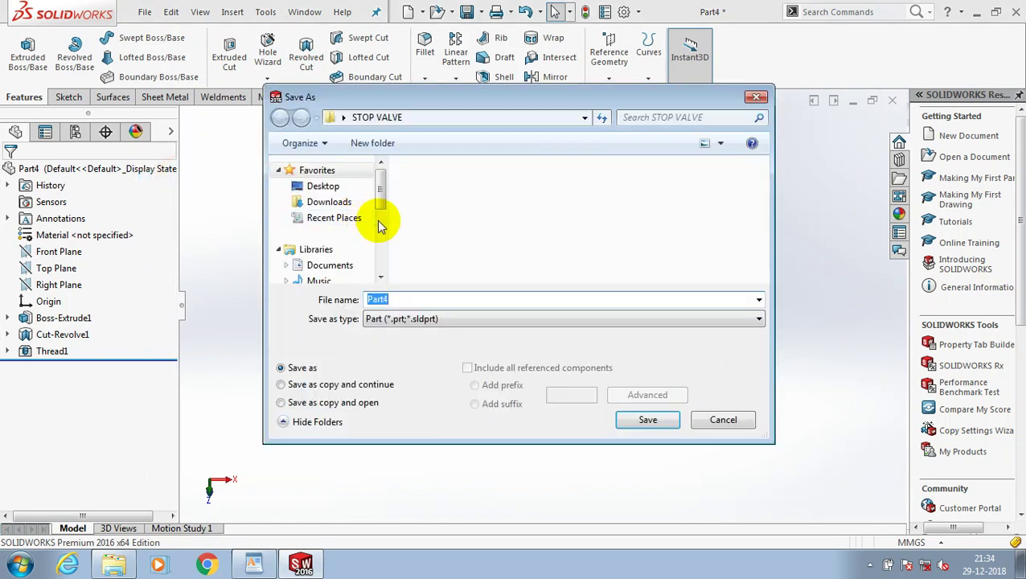
click(322, 186)
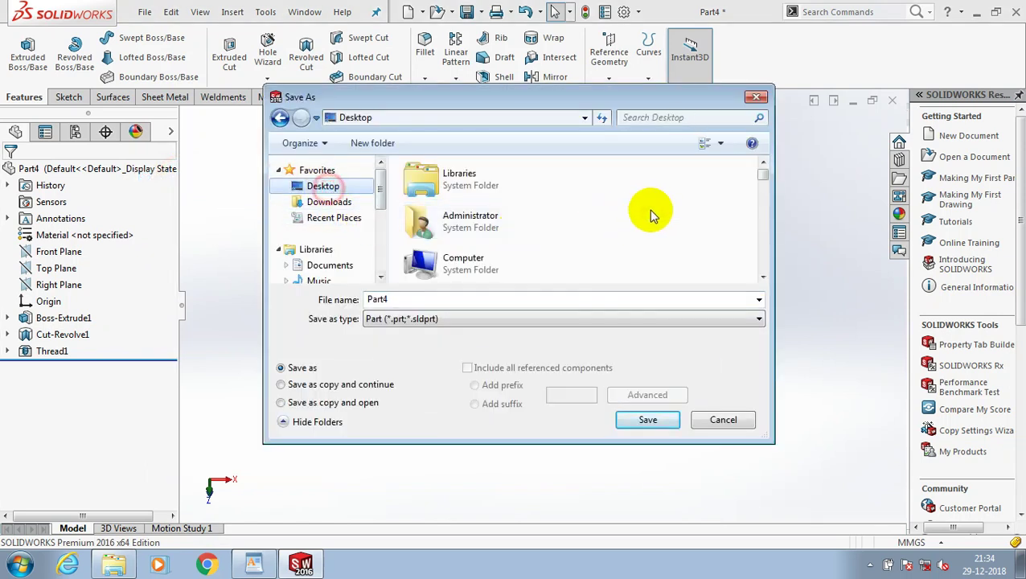
drag(762, 171, 763, 215)
double_click(488, 273)
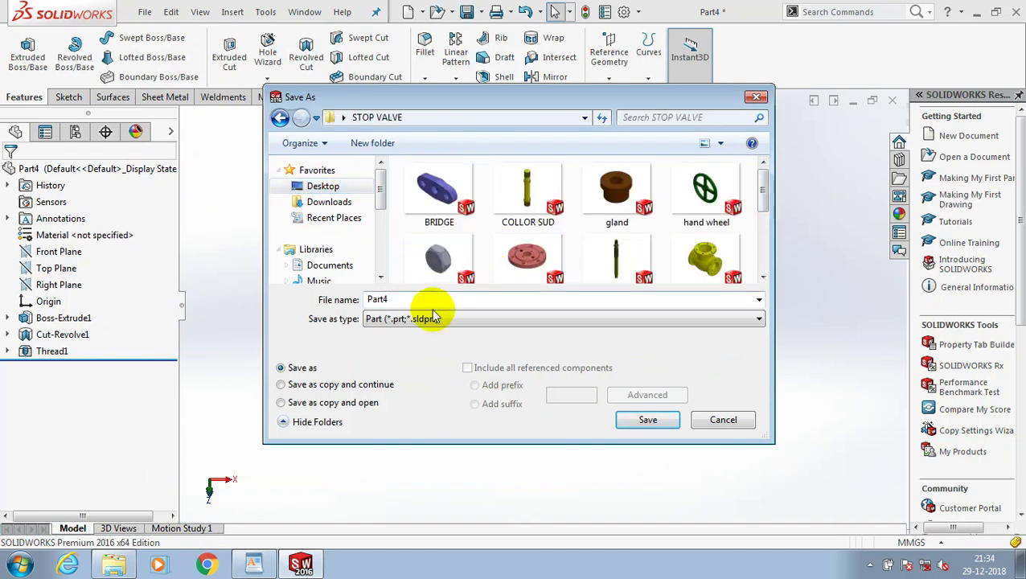
text(M)
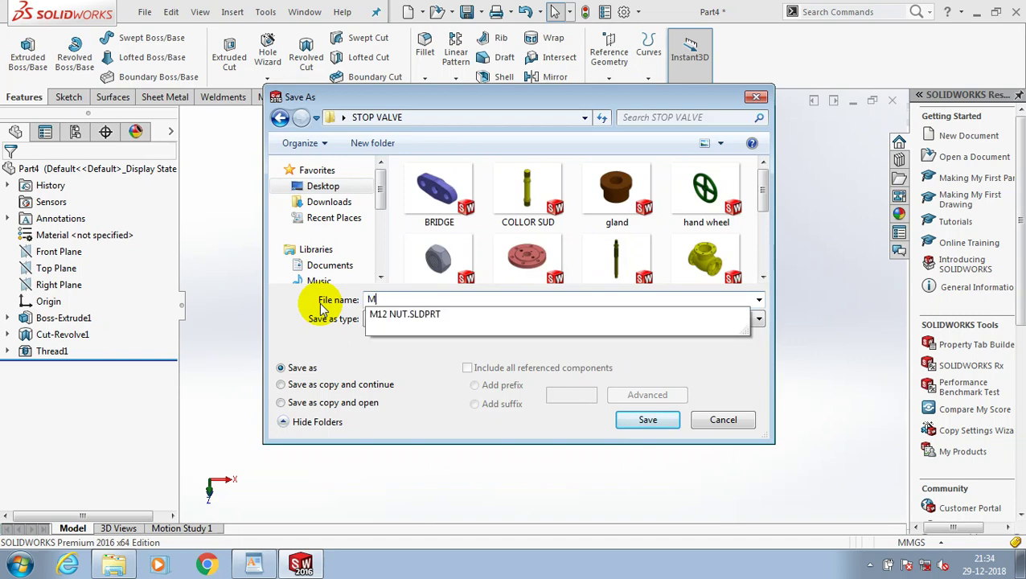
text(20)
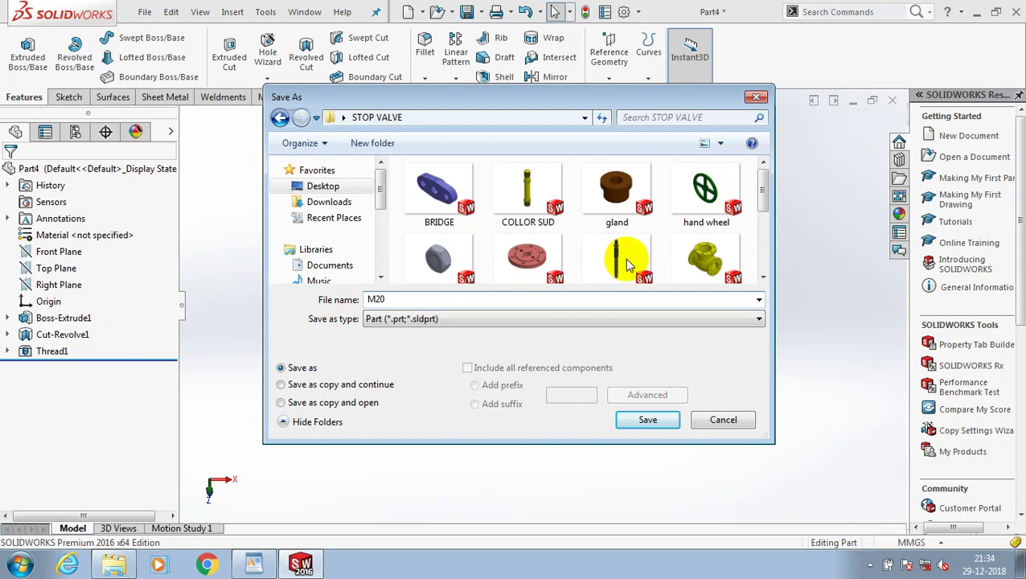
key(Return)
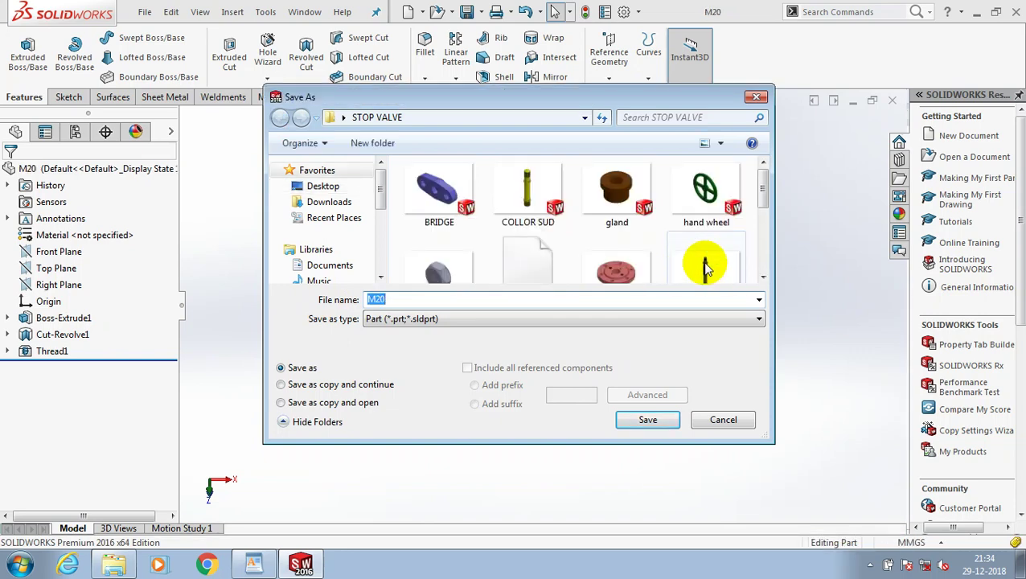
click(651, 420)
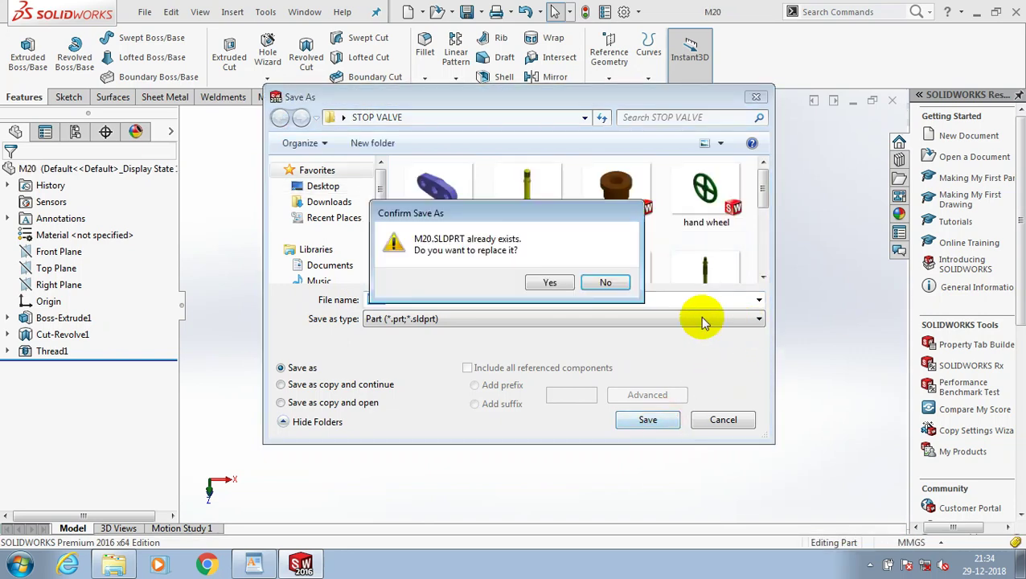
click(555, 284)
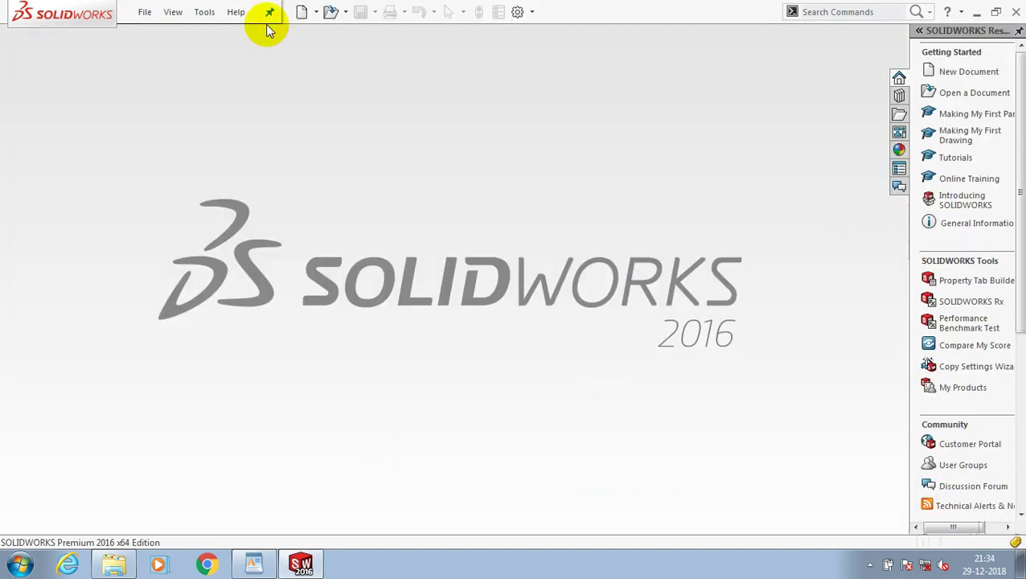
Step: Create a new part and sketch a hexagon centred on the origin of the Front Plane
click(266, 177)
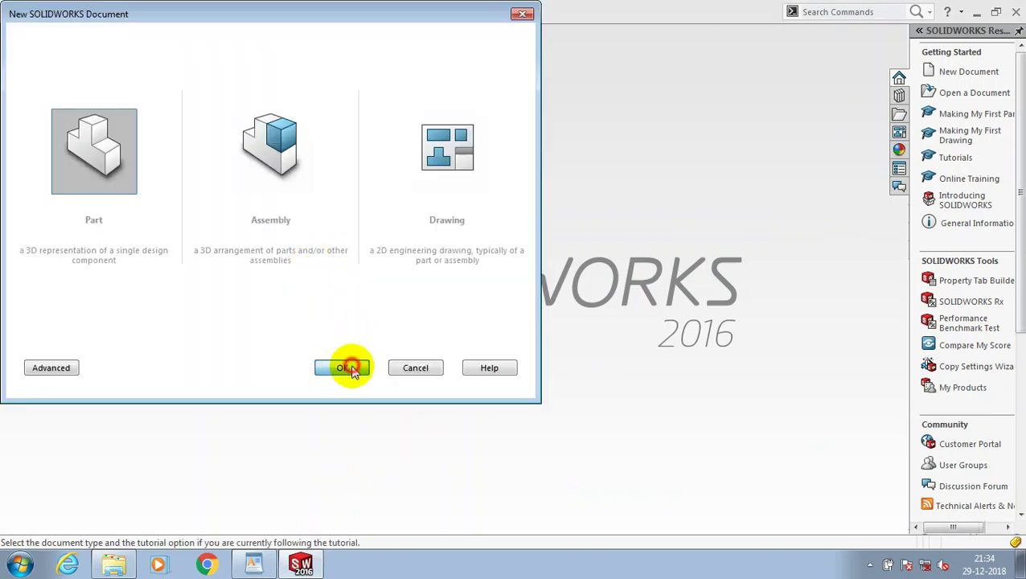
click(342, 367)
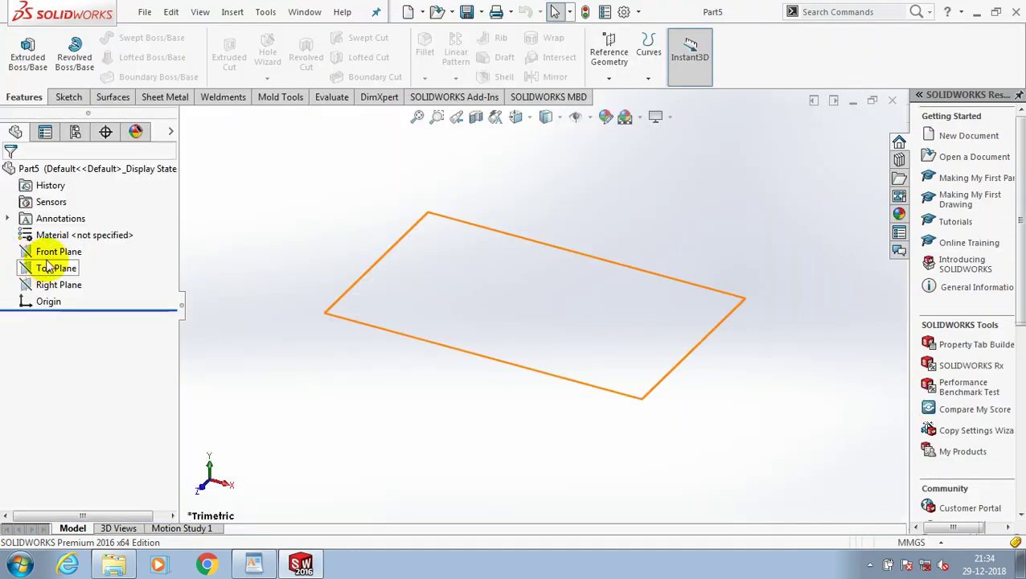
click(59, 251)
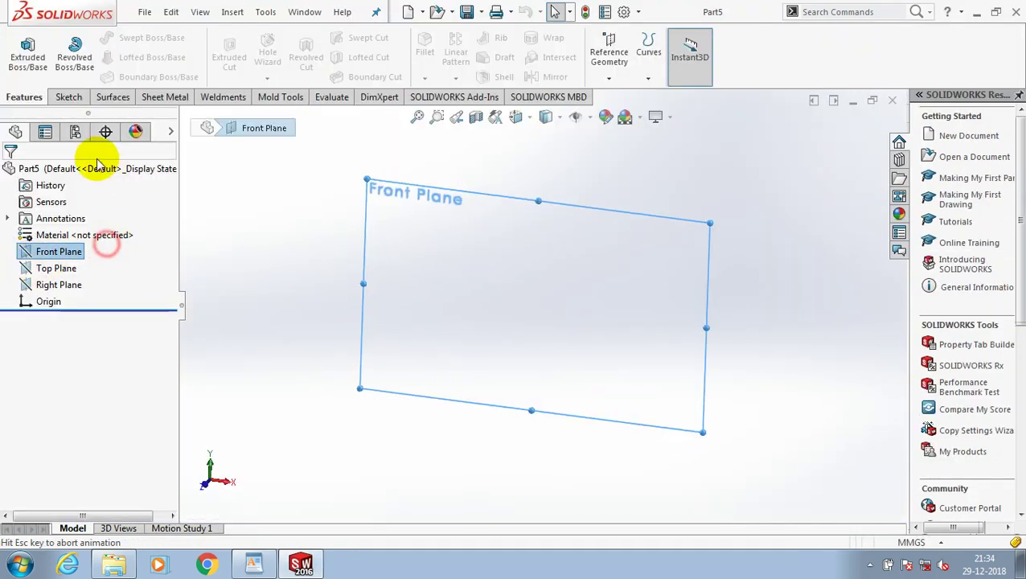
click(65, 96)
click(129, 76)
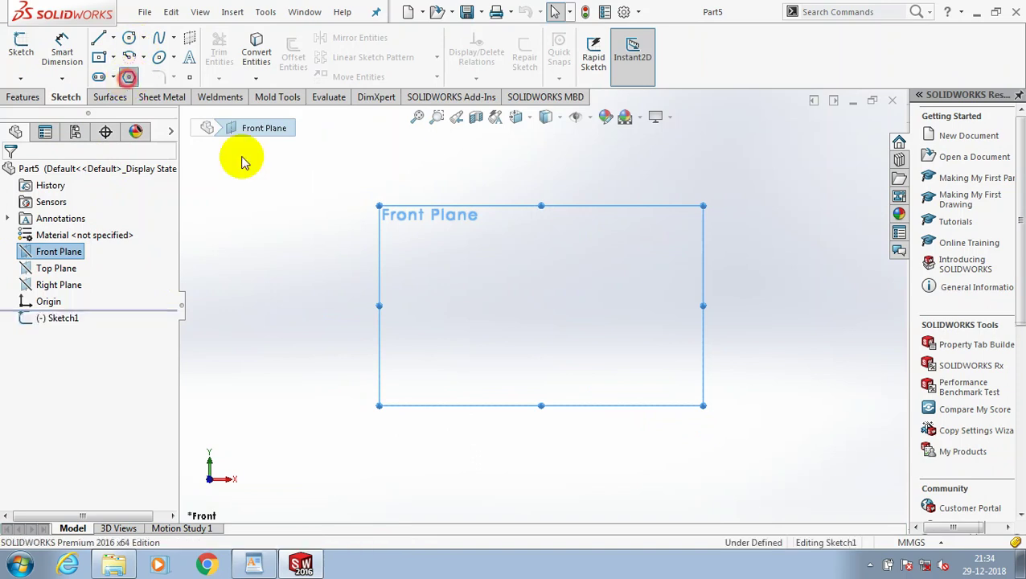
click(541, 305)
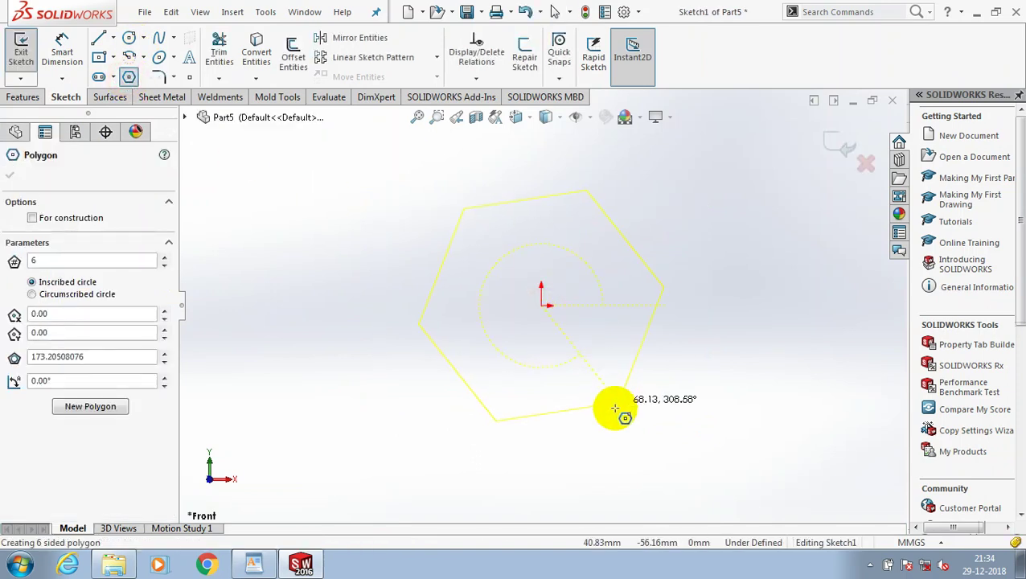
click(612, 427)
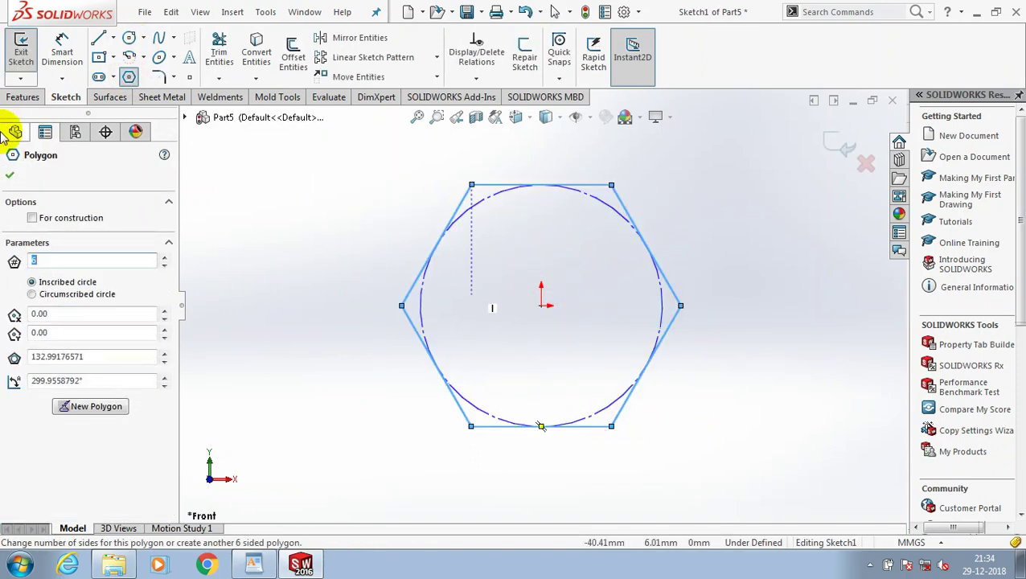
click(10, 174)
Step: Add a circle centred on the origin and dimension it to 22.5 mm diameter
click(129, 37)
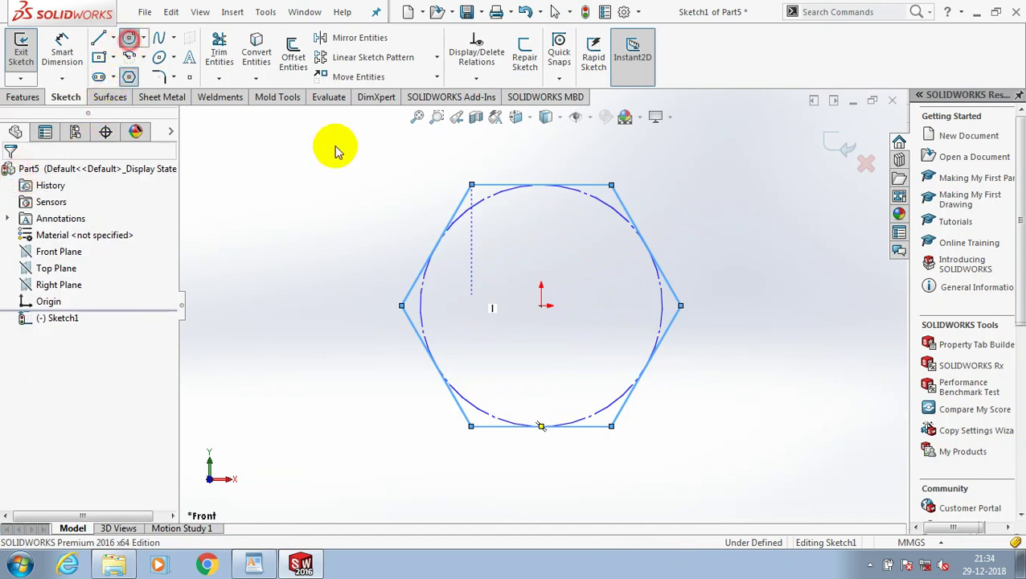
click(541, 306)
click(562, 363)
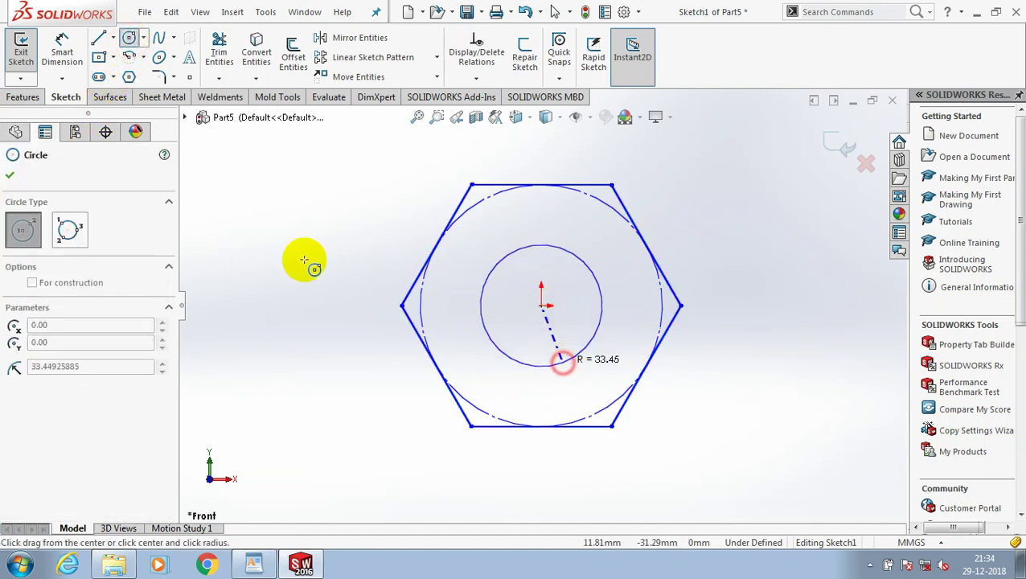
click(10, 174)
click(62, 56)
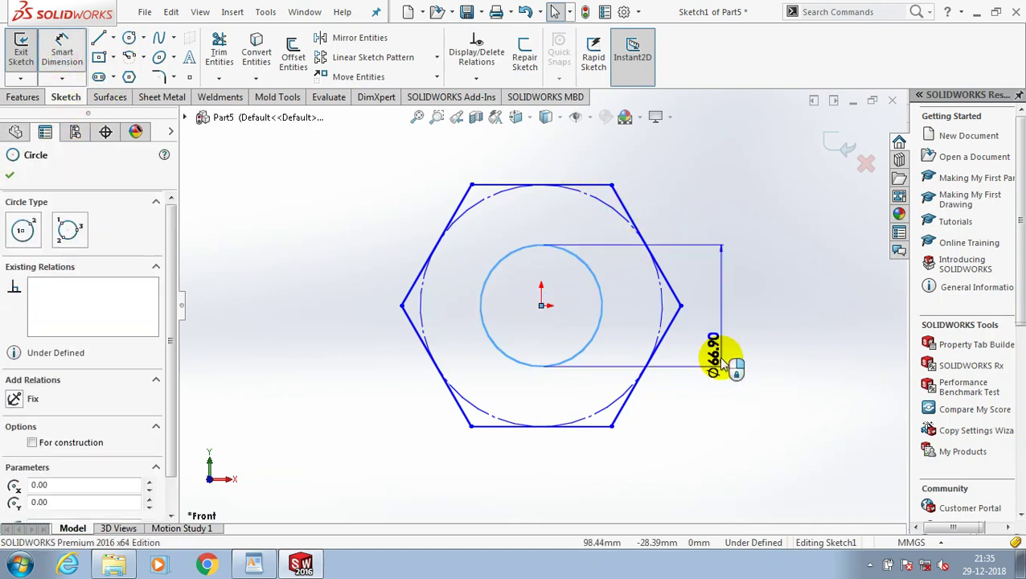
click(716, 354)
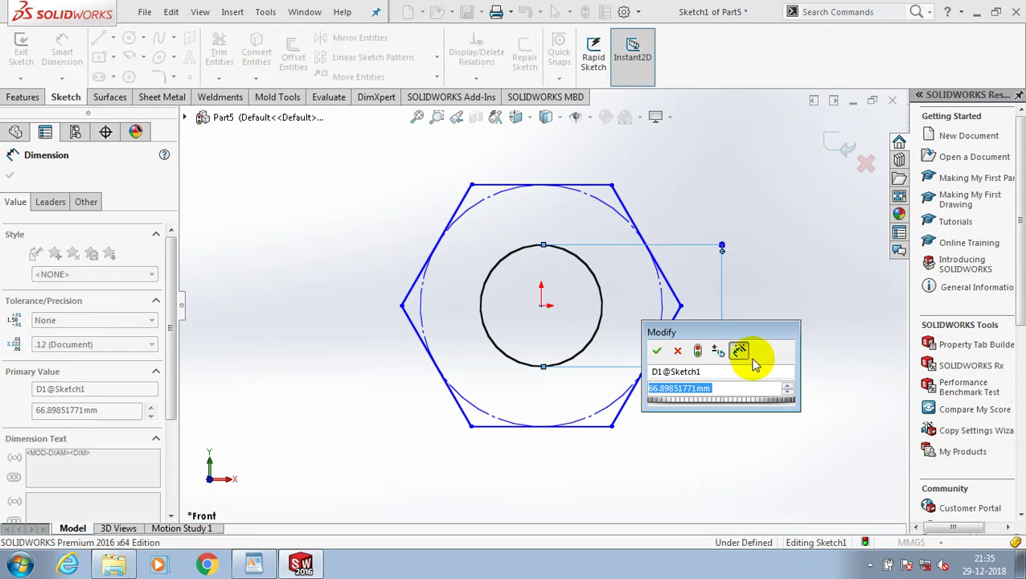
text(22.5)
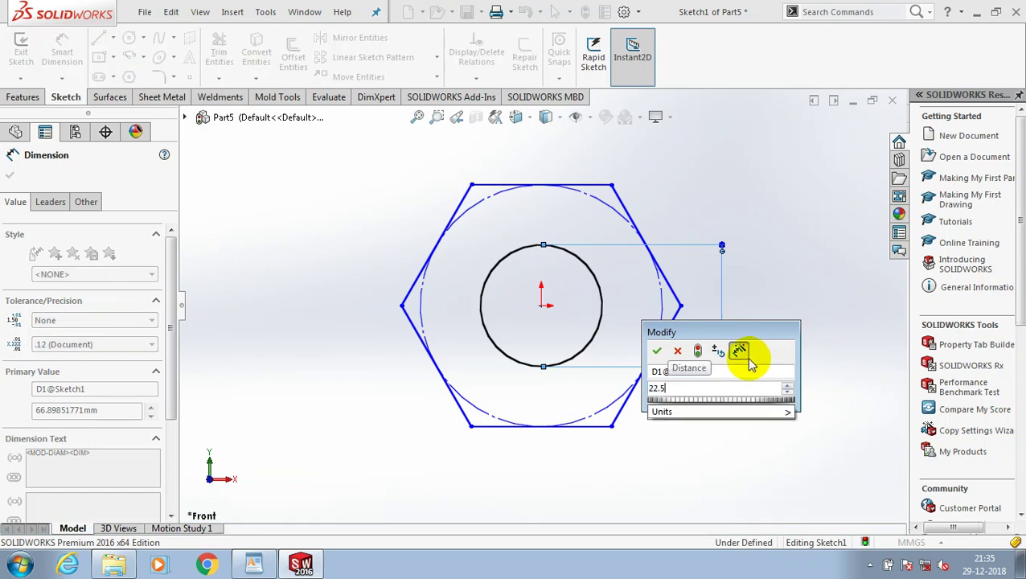
key(Return)
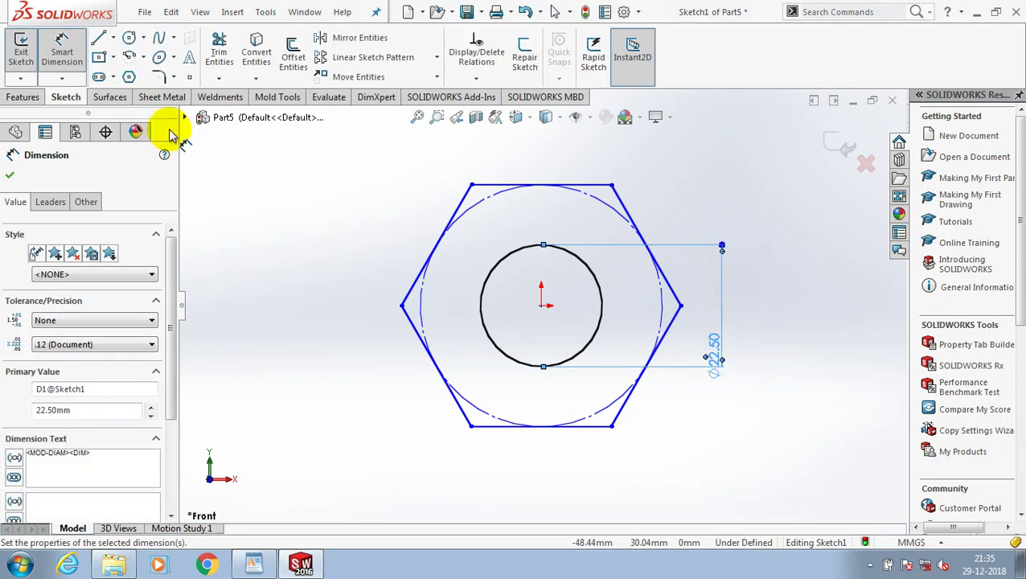
click(61, 50)
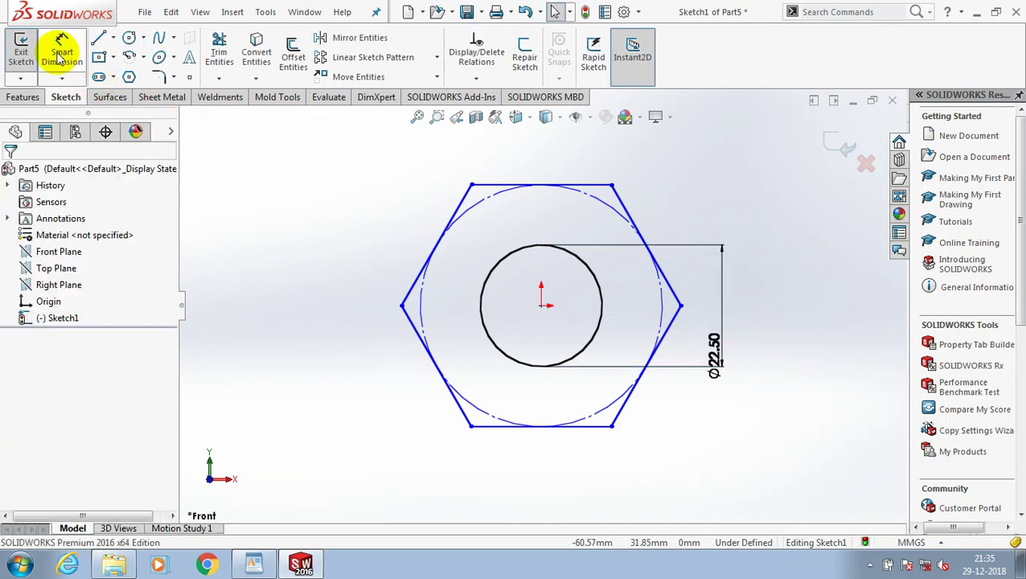
Step: Dimension the hexagon 44 mm across flats and finish the sketch
click(596, 184)
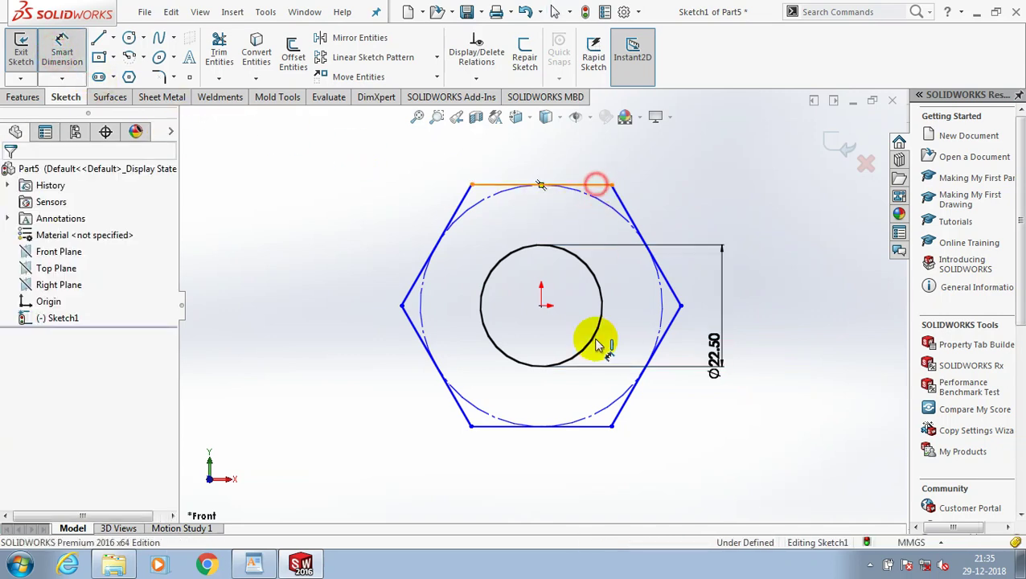
click(563, 426)
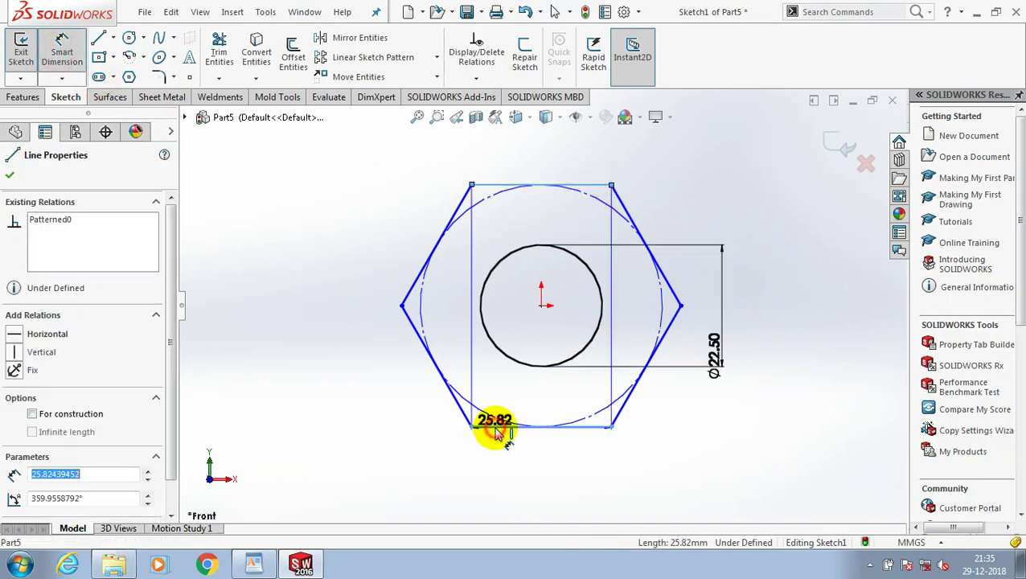
click(308, 312)
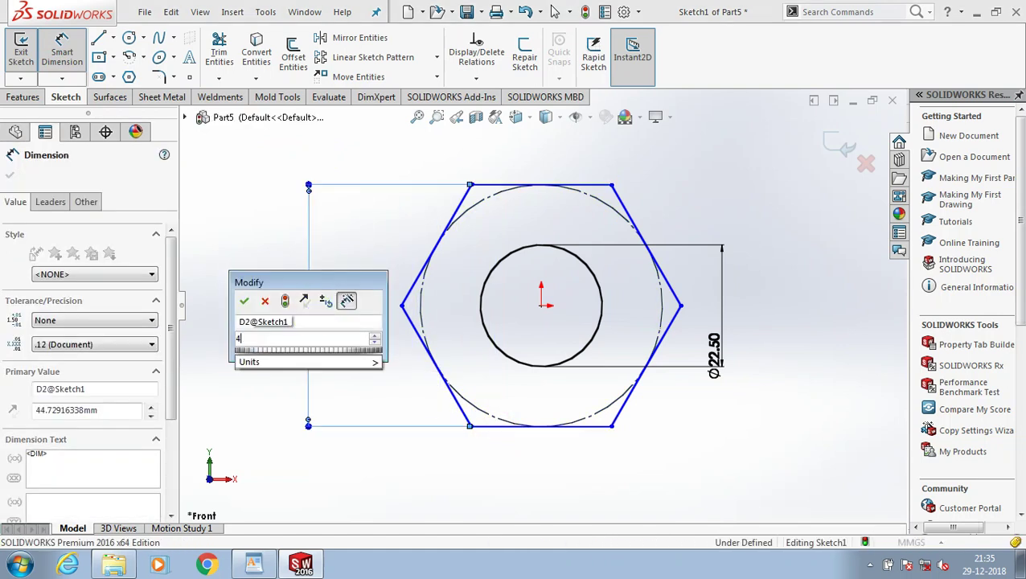
text(44)
key(Return)
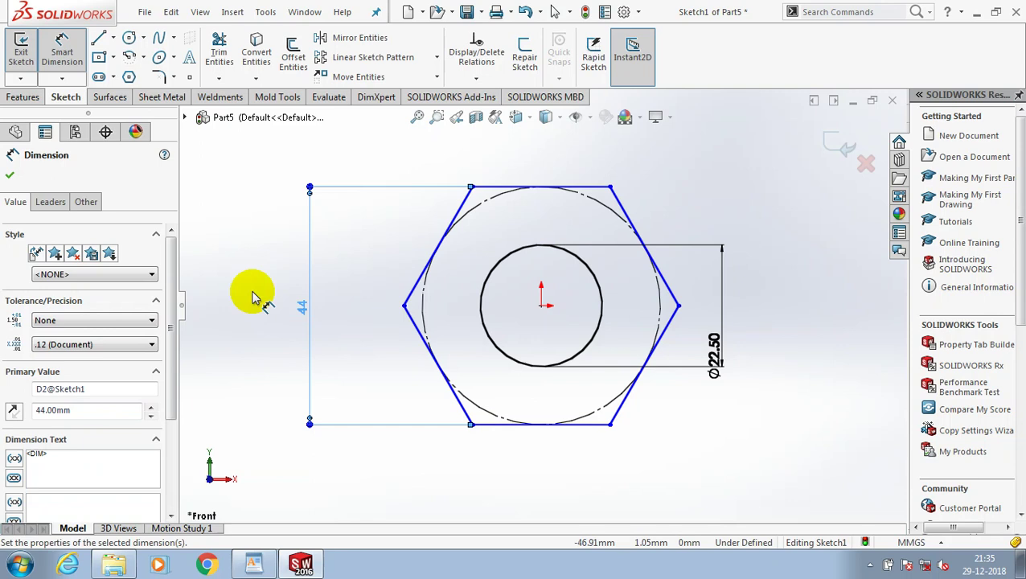
click(252, 297)
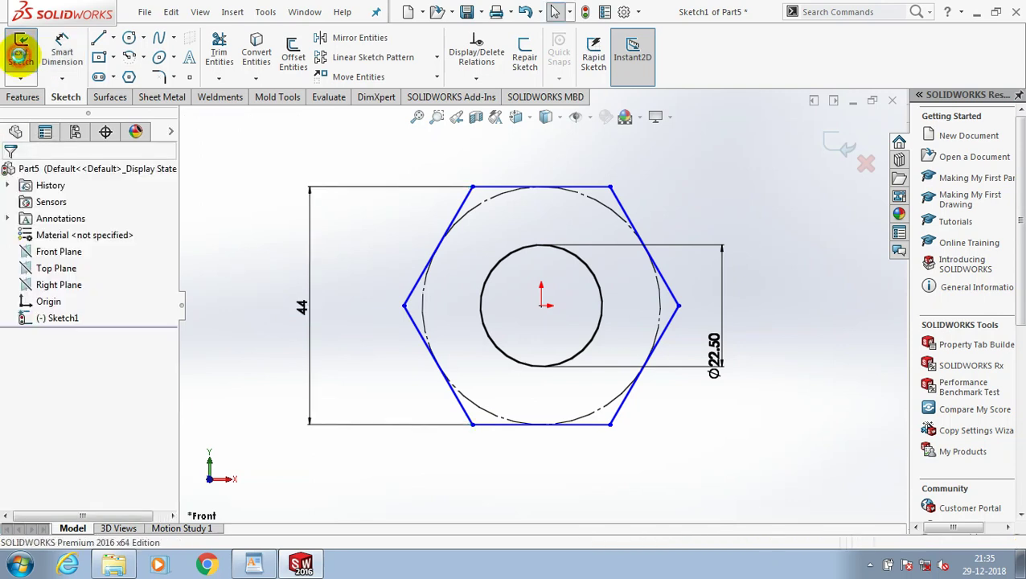
click(21, 49)
Step: Extrude Part5's hexagon sketch 20 mm blind into a solid nut (Boss-Extrude1)
click(25, 96)
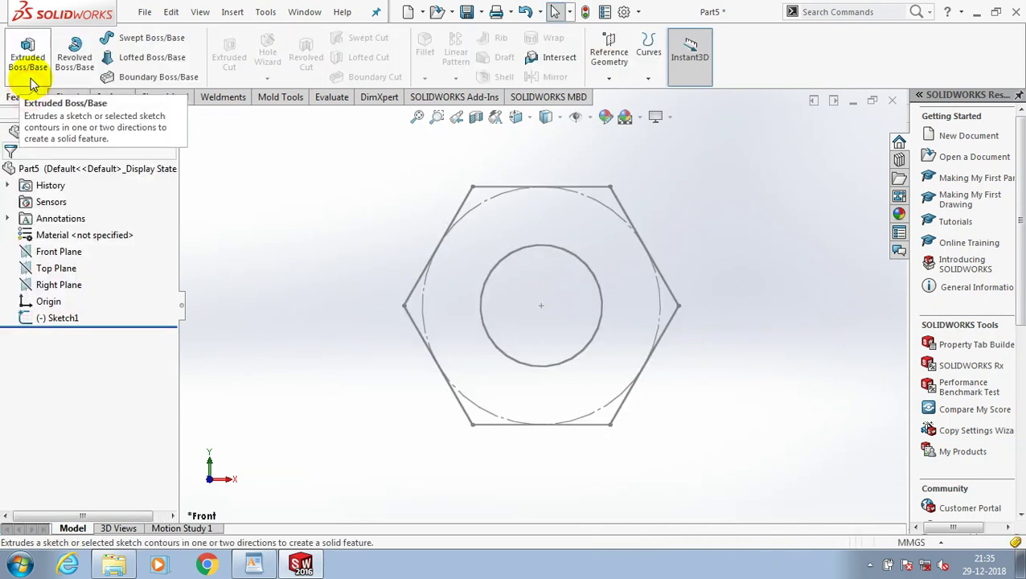
click(32, 84)
click(563, 187)
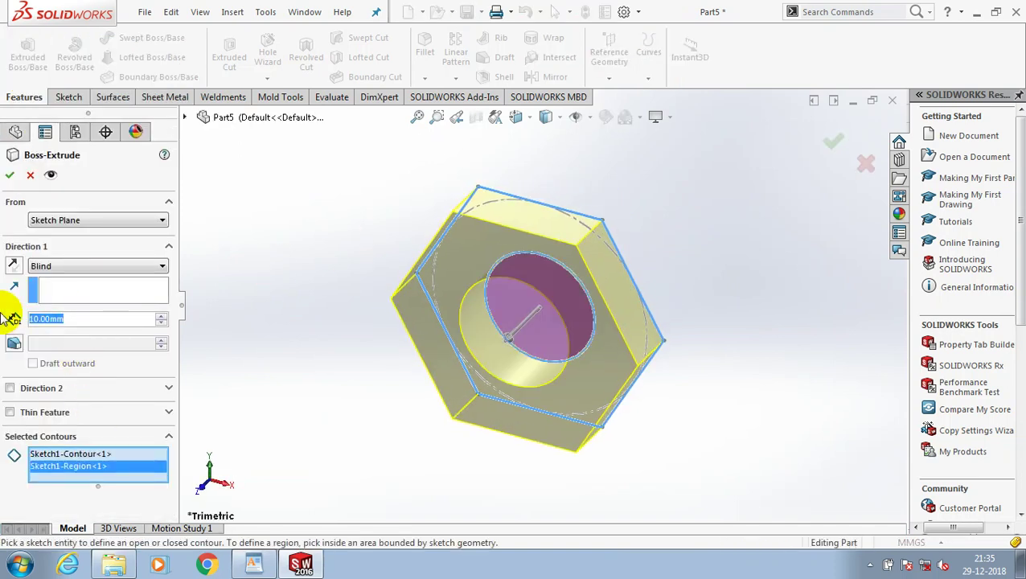
text(2)
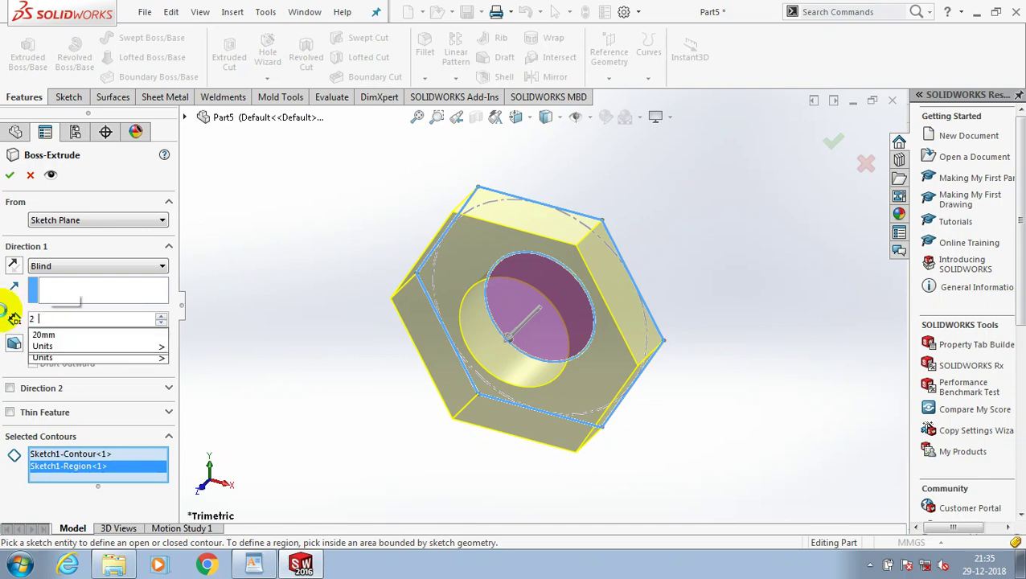
text(0.00mm)
click(10, 175)
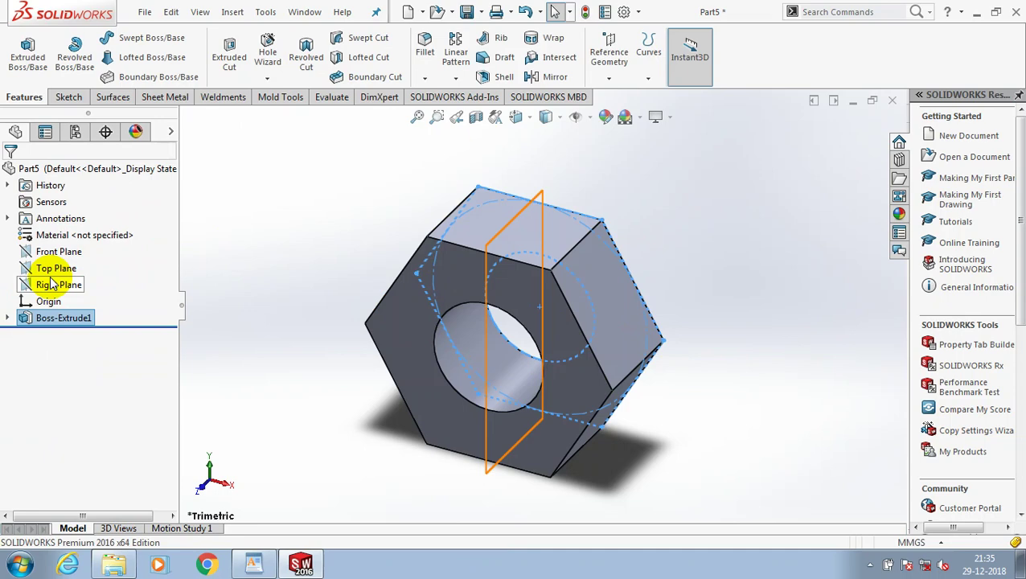
Step: Turn the Top Plane normal to the view and sketch a vertical centerline through the part
click(56, 267)
right_click(56, 267)
click(115, 256)
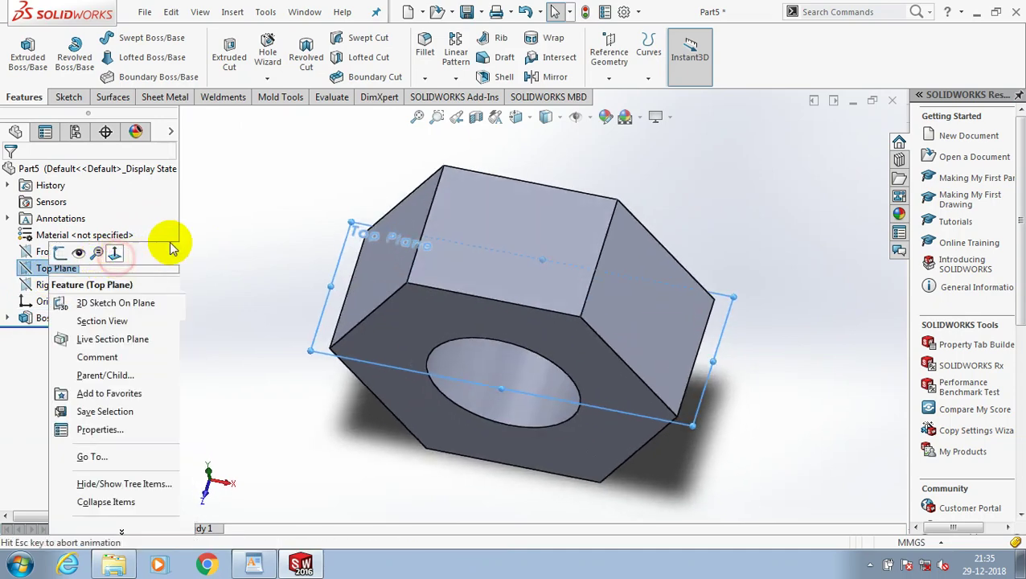
click(68, 96)
click(112, 38)
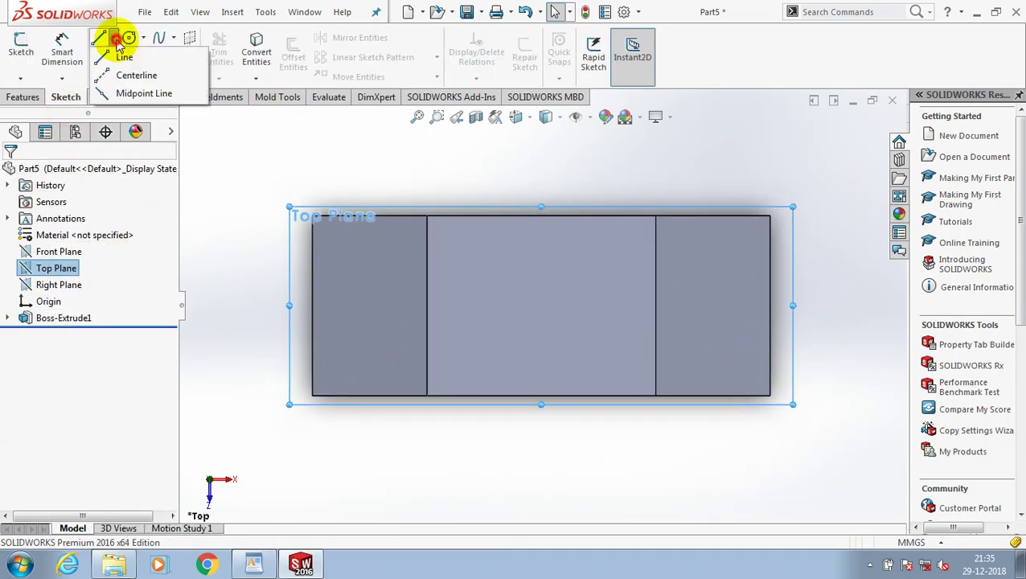
click(120, 75)
click(541, 151)
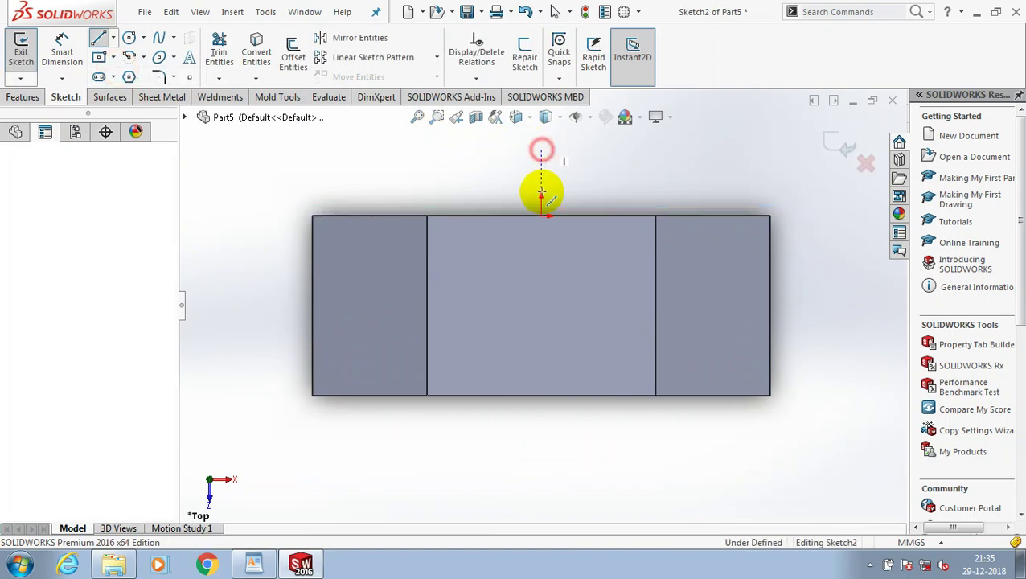
double_click(541, 432)
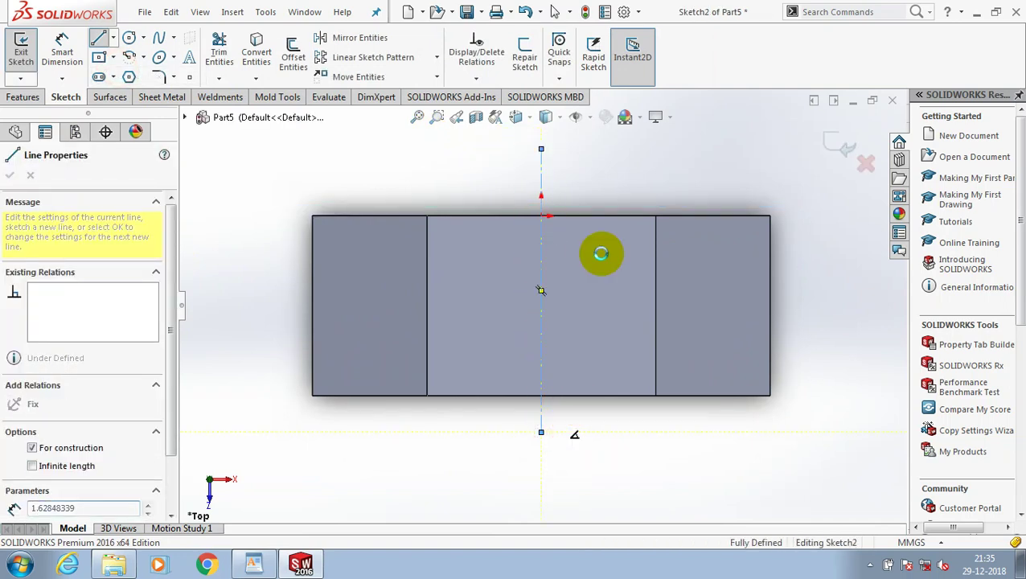
key(Escape)
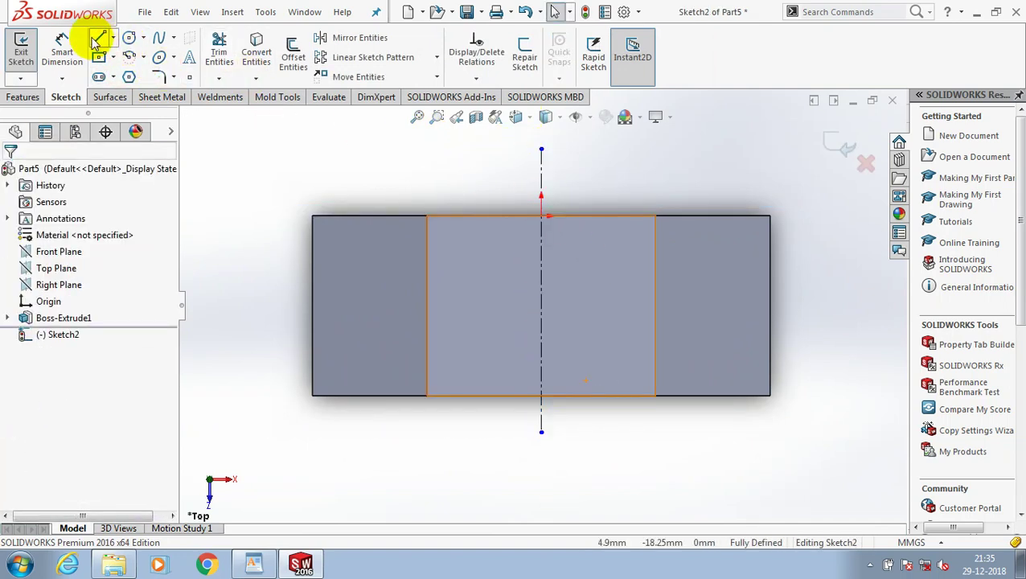
Step: Draw a horizontal centerline from the vertical centerline's midpoint past the nut's right end
click(114, 39)
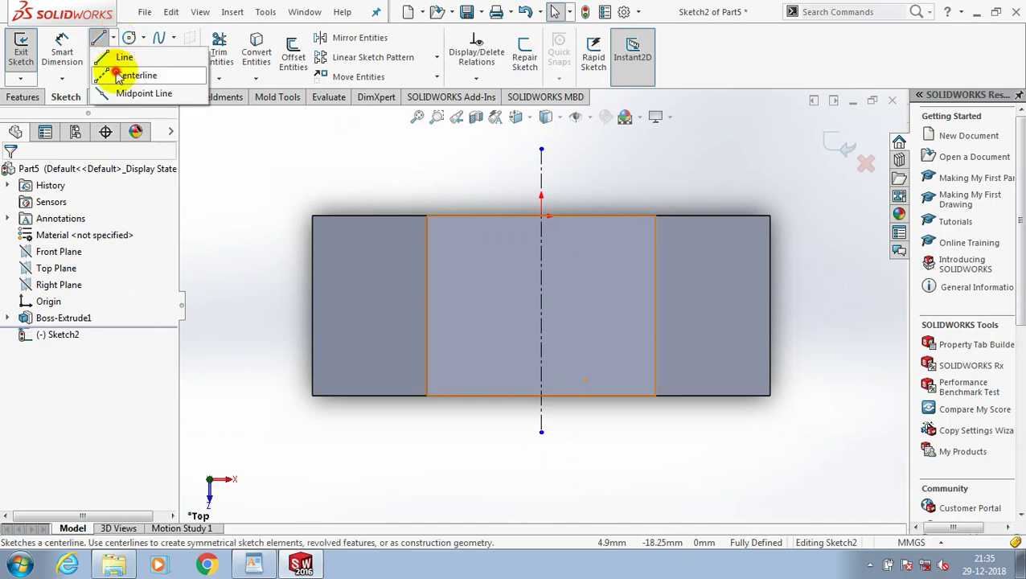
click(117, 76)
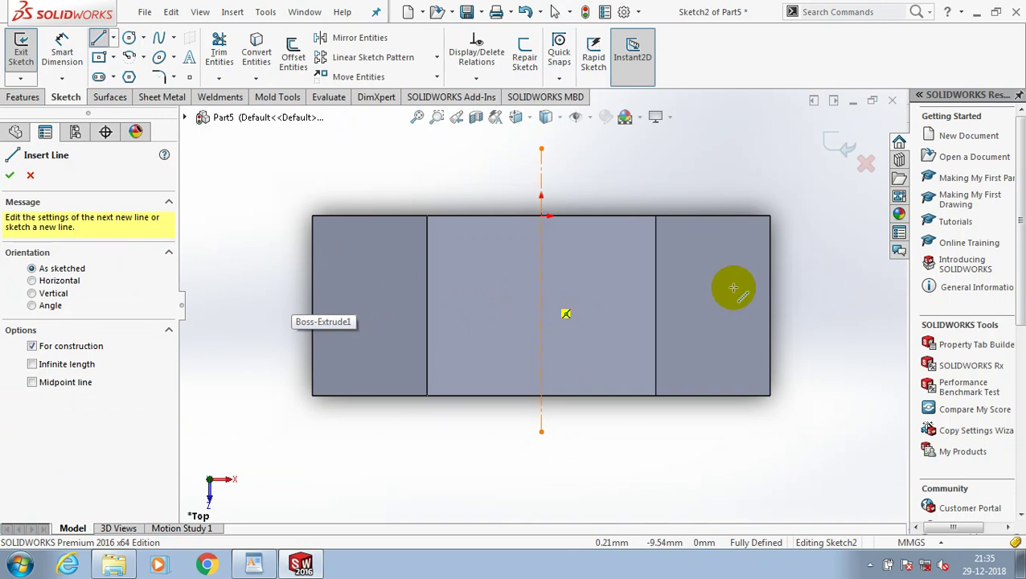
click(542, 291)
click(785, 290)
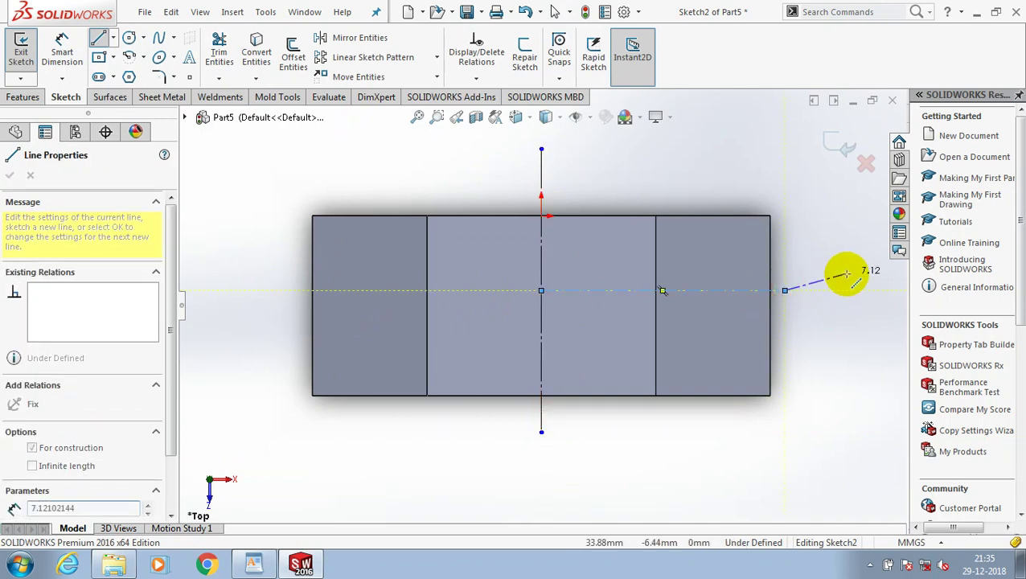
key(Escape)
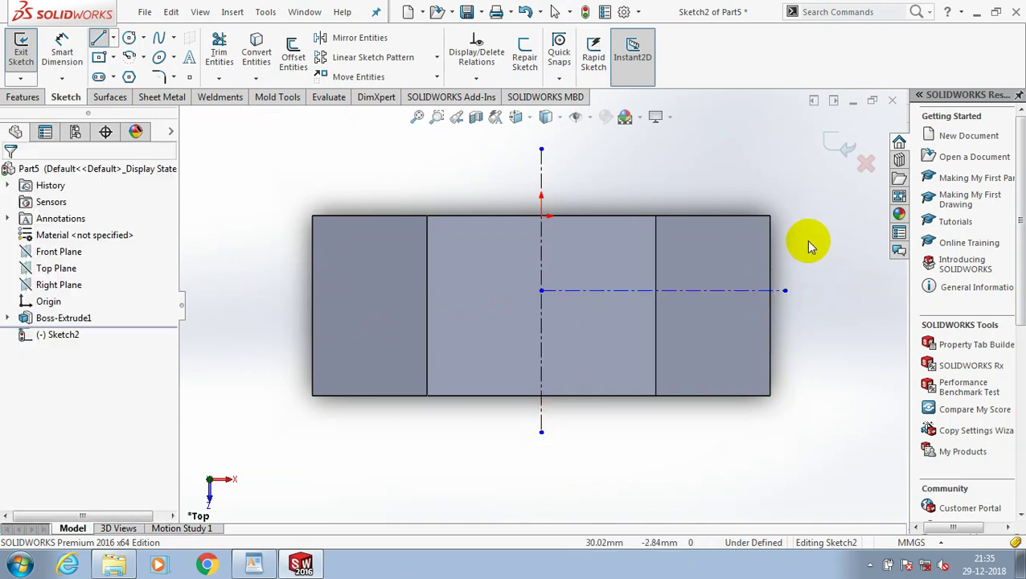
Step: Draw a closed three-line triangle to the right of the nut, above the horizontal centerline
key(l)
scroll(833, 231, down, 1)
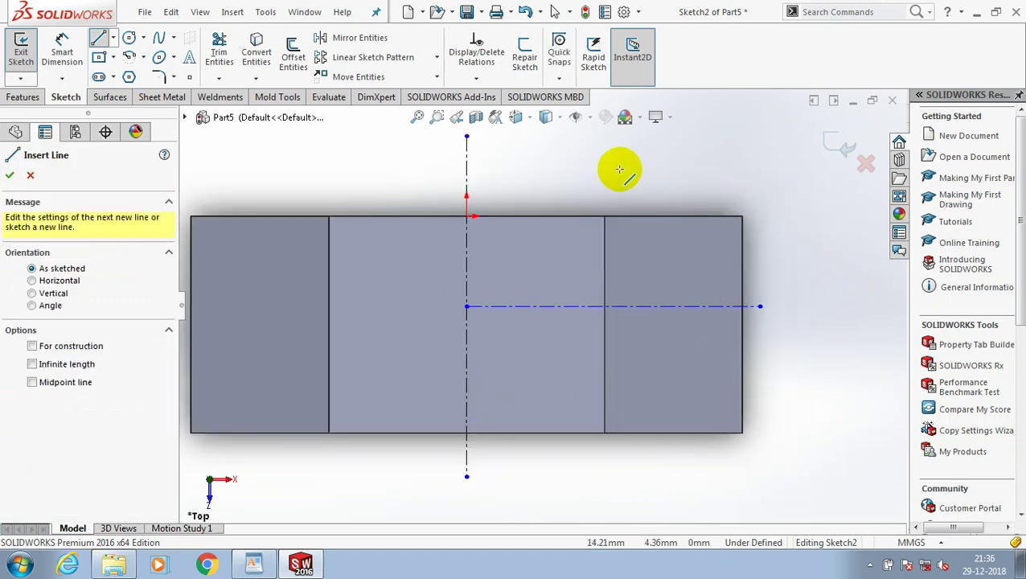
mouse_move(644, 174)
mouse_down()
mouse_move(759, 251)
mouse_move(773, 279)
mouse_up()
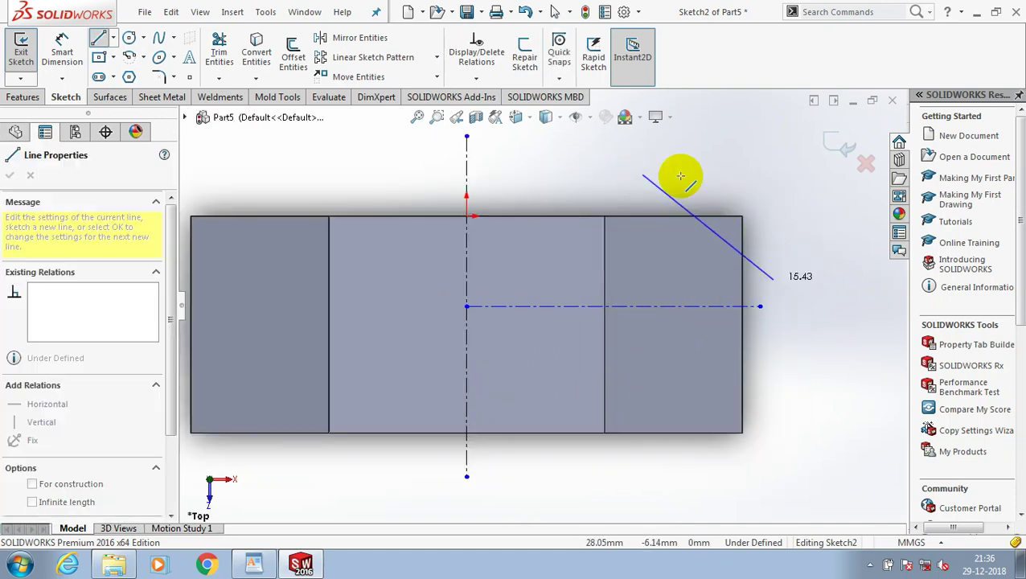
click(803, 203)
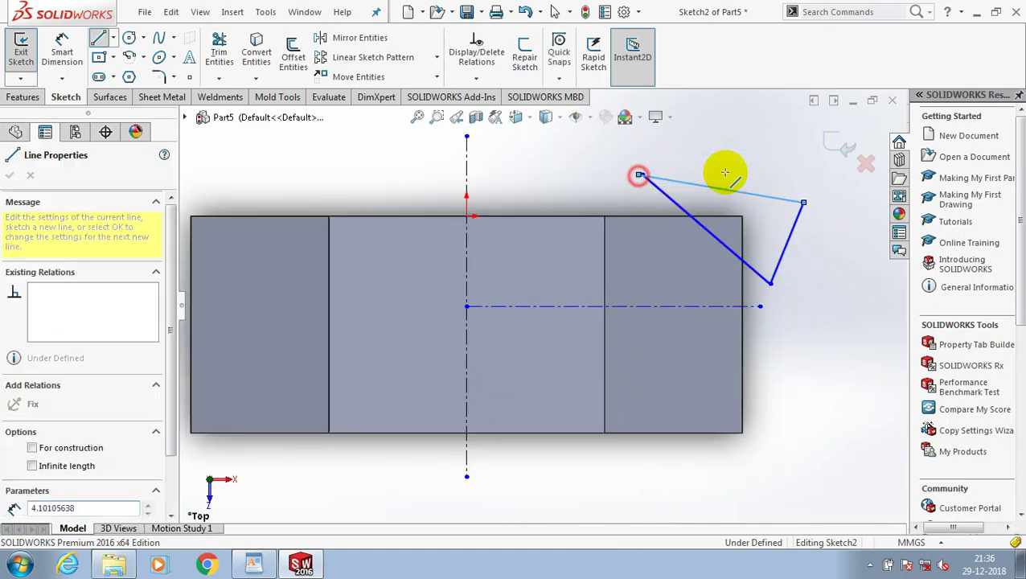
click(639, 175)
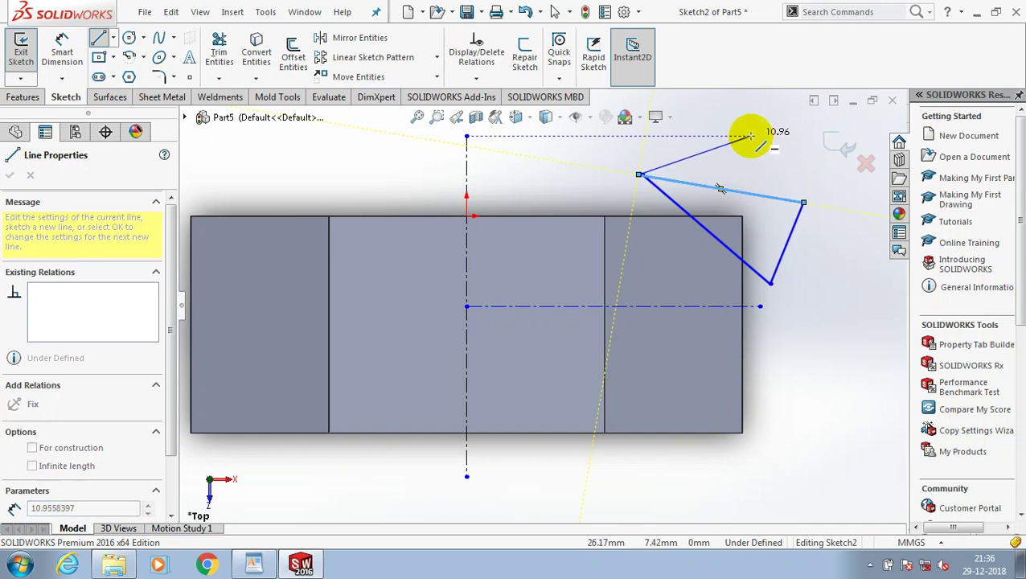
key(Escape)
key(Escape)
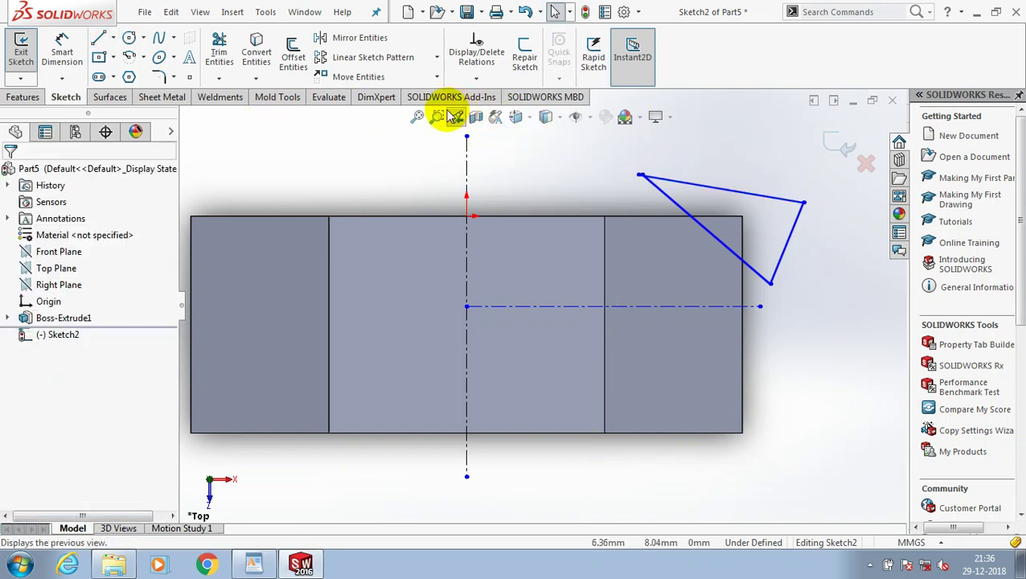
click(360, 38)
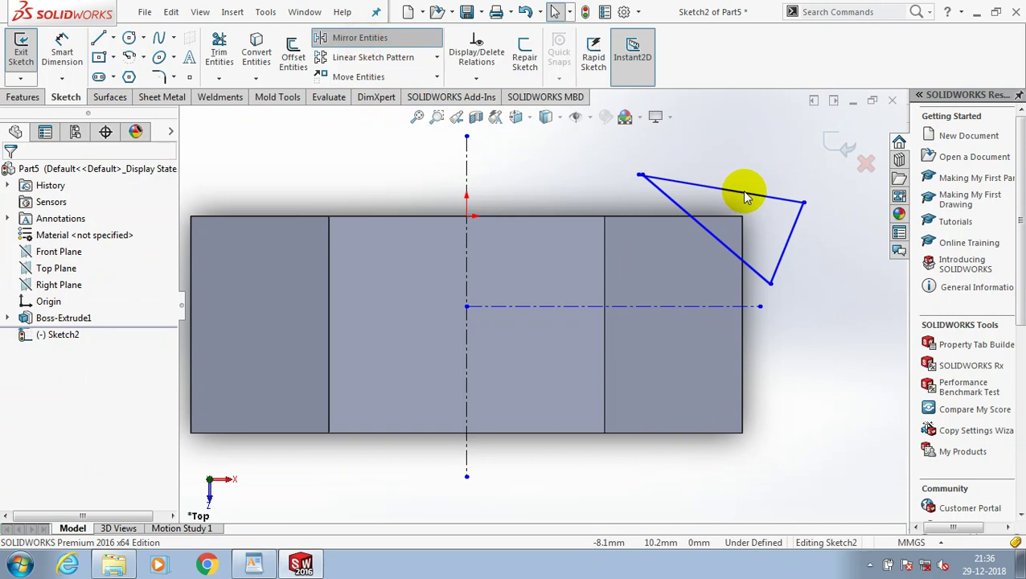
Step: Mirror the triangle's three sides about the horizontal centerline to form a matching lower triangle
click(745, 193)
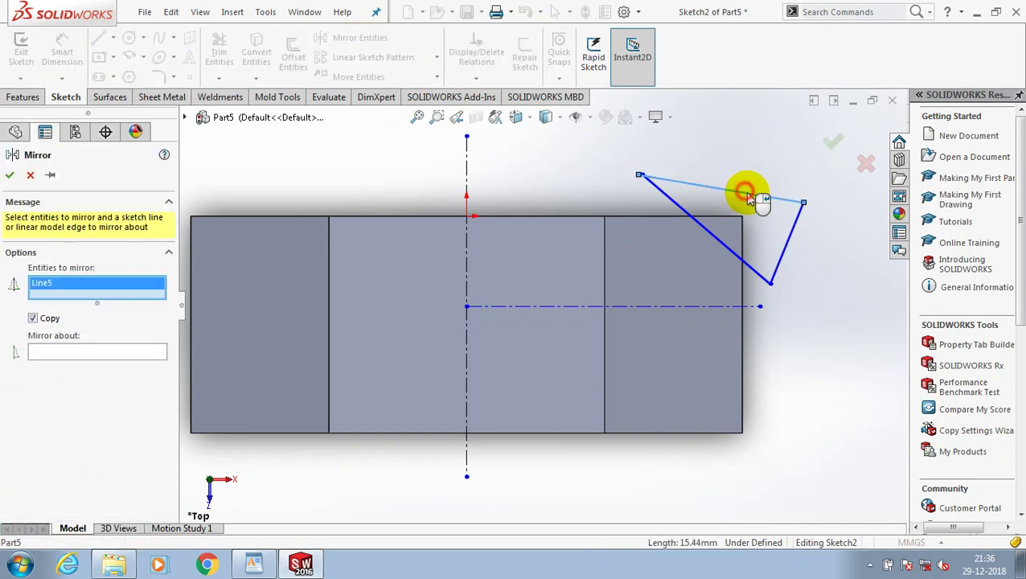
click(780, 263)
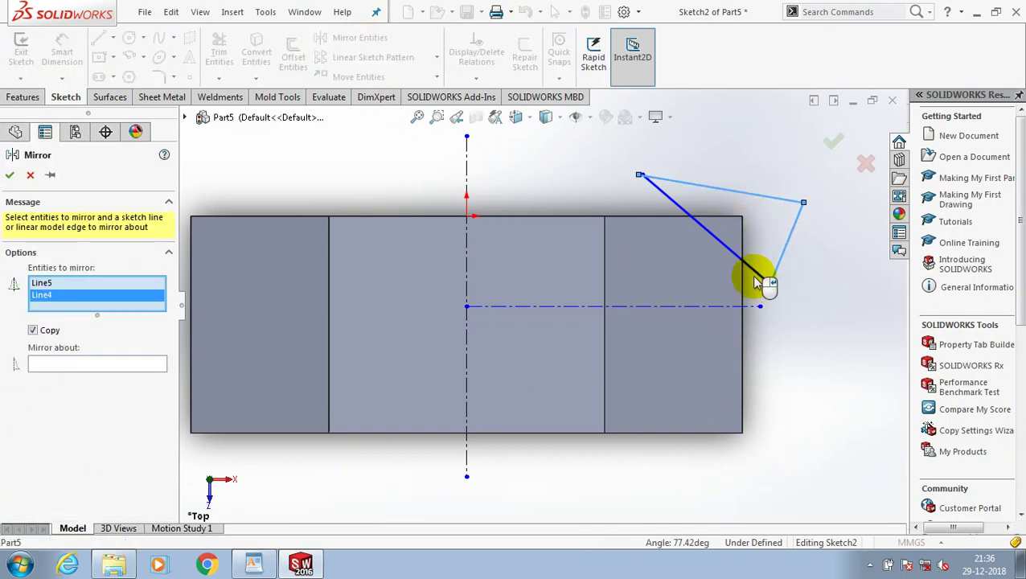
click(756, 282)
click(133, 374)
click(632, 305)
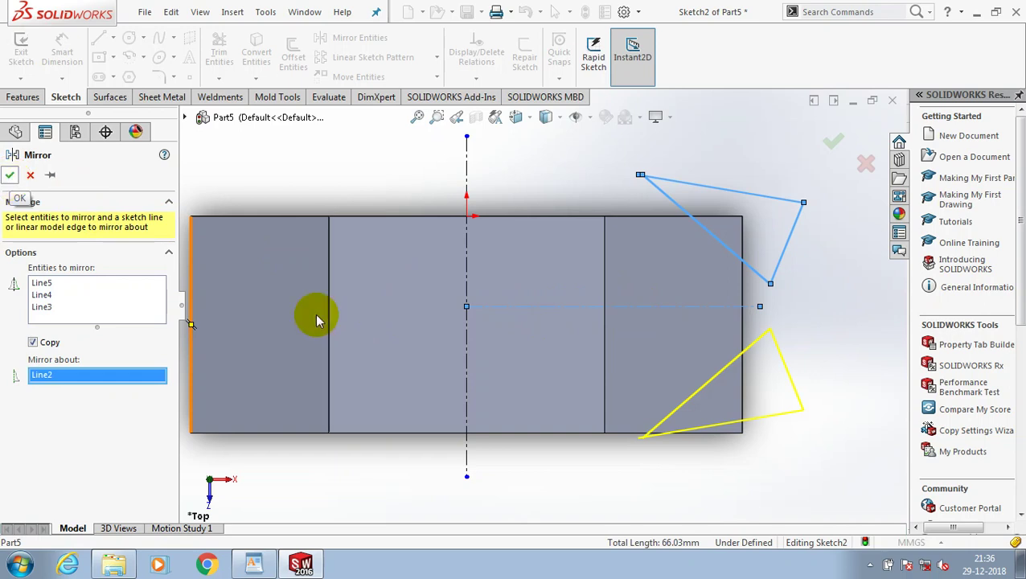
click(10, 175)
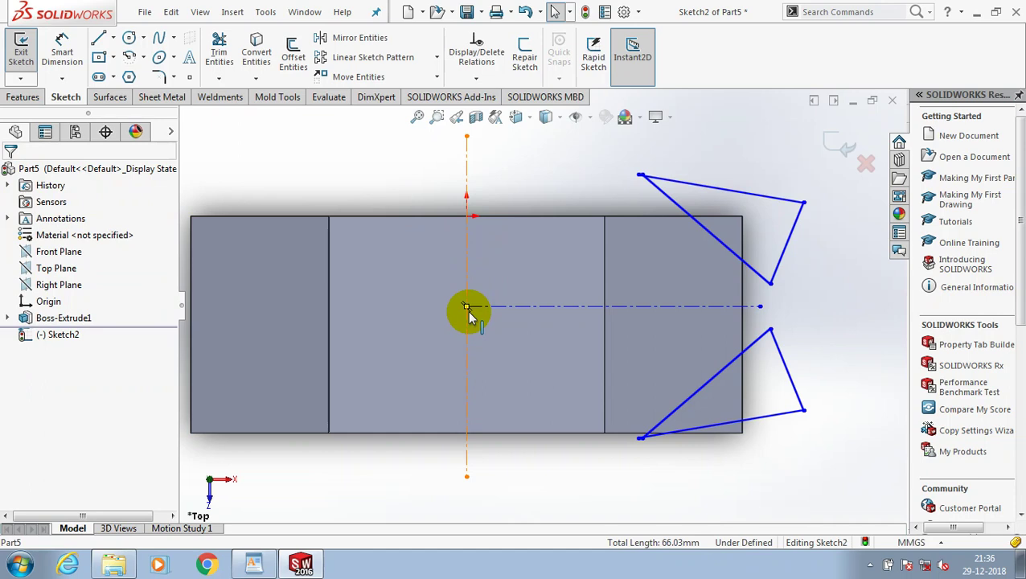
Step: Make the horizontal centerline coincident with the point on the nut's left edge
click(494, 306)
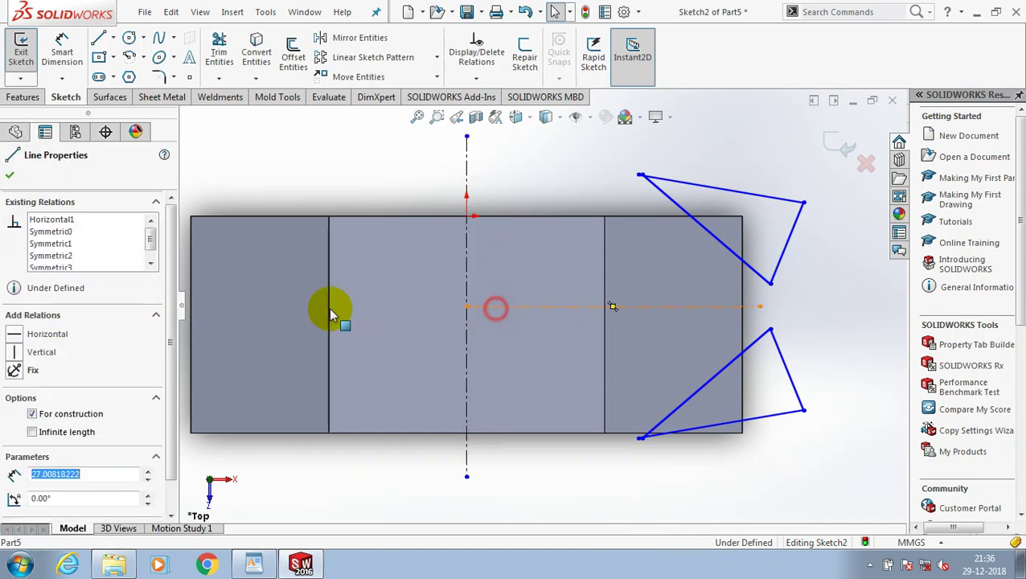
ctrl+click(191, 326)
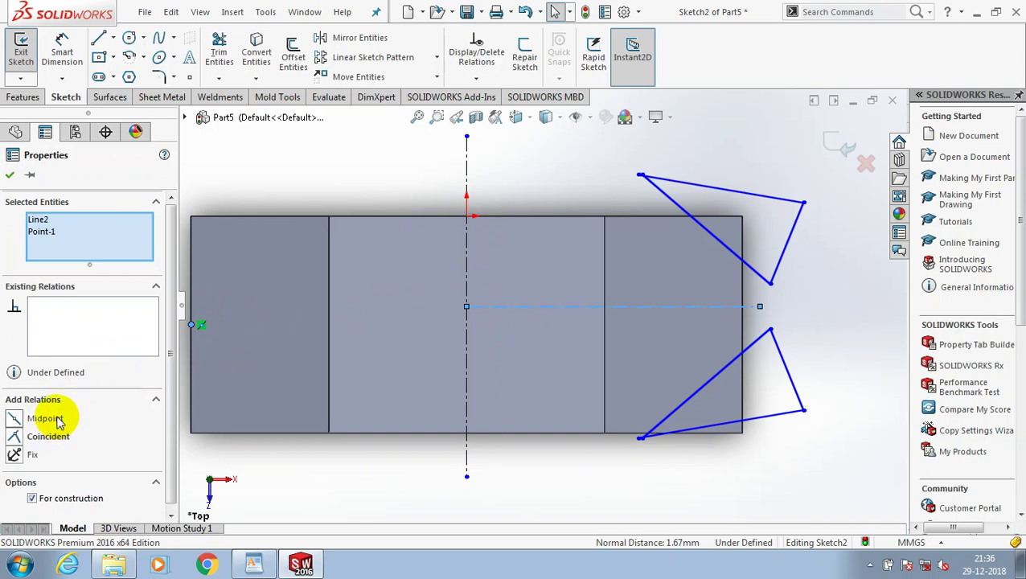
click(48, 436)
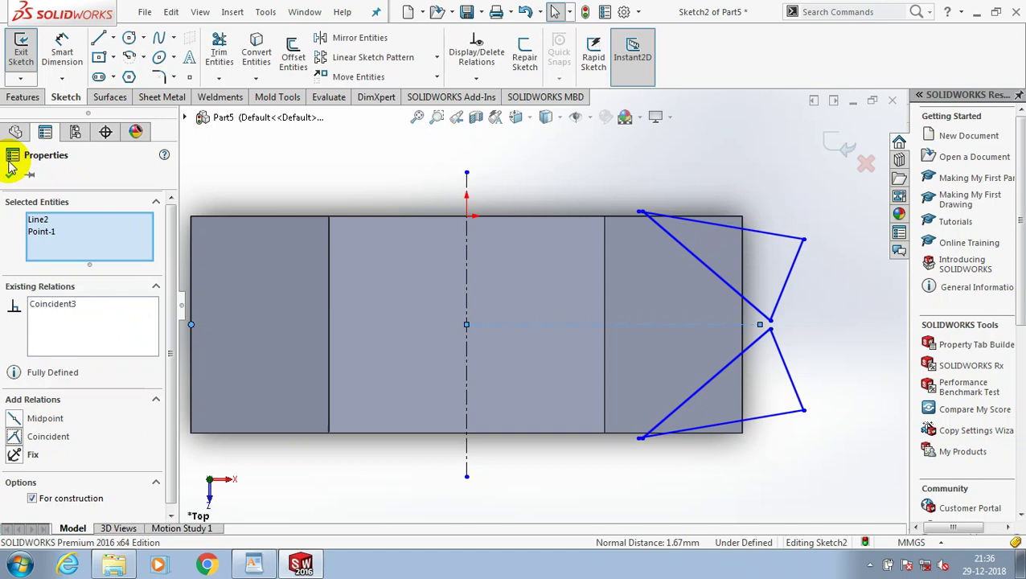
click(11, 168)
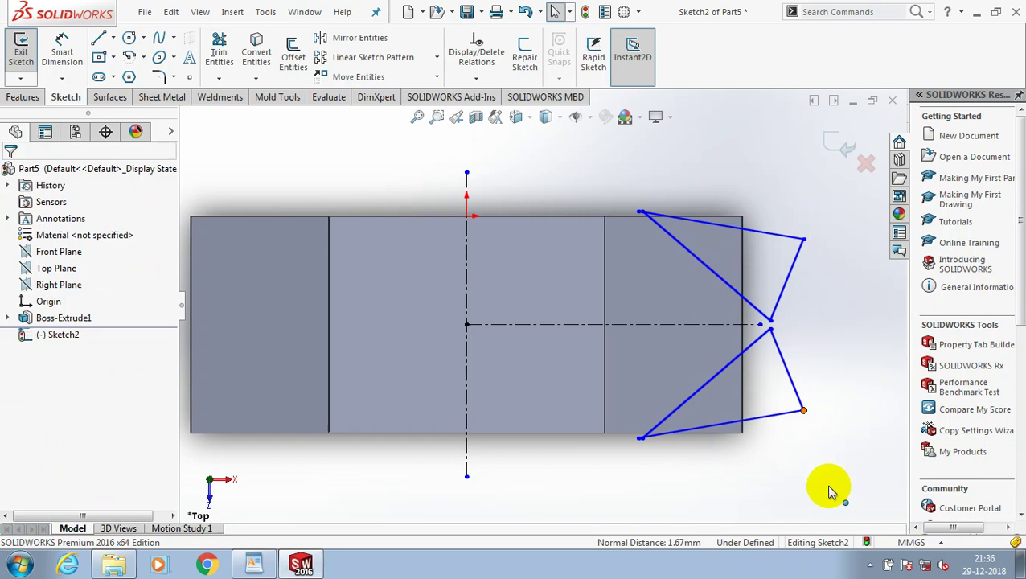
Step: Drag the triangle vertices to reshape both triangles, then exit the sketch
drag(831, 491, 836, 488)
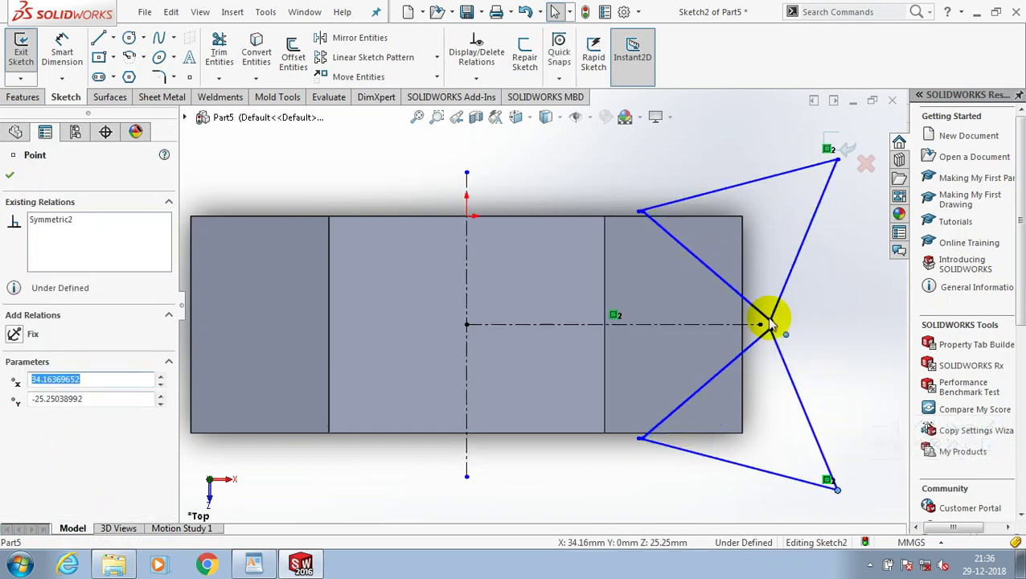
mouse_move(770, 322)
mouse_down()
mouse_move(787, 272)
mouse_move(760, 245)
mouse_up()
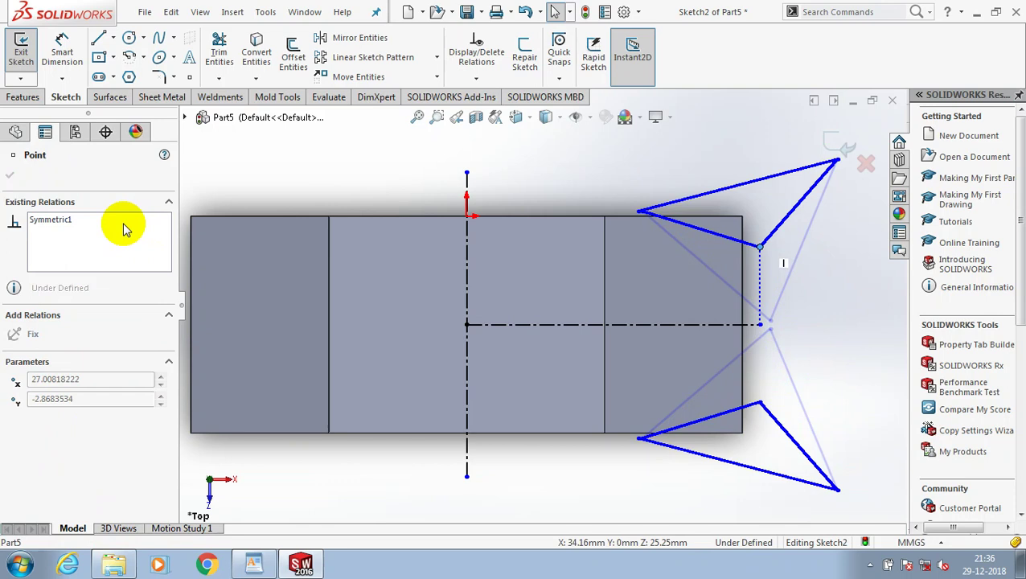
click(10, 175)
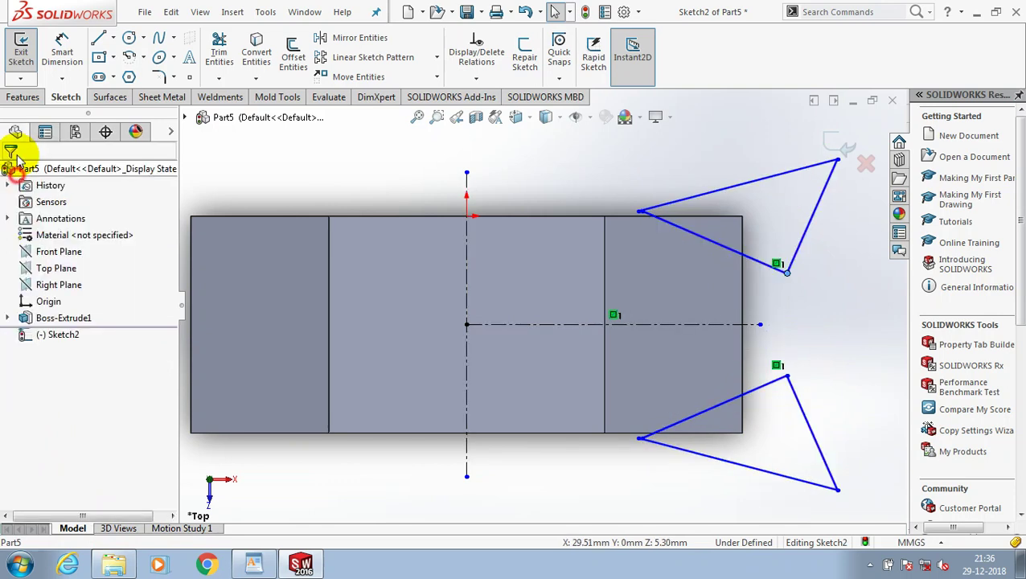
click(21, 69)
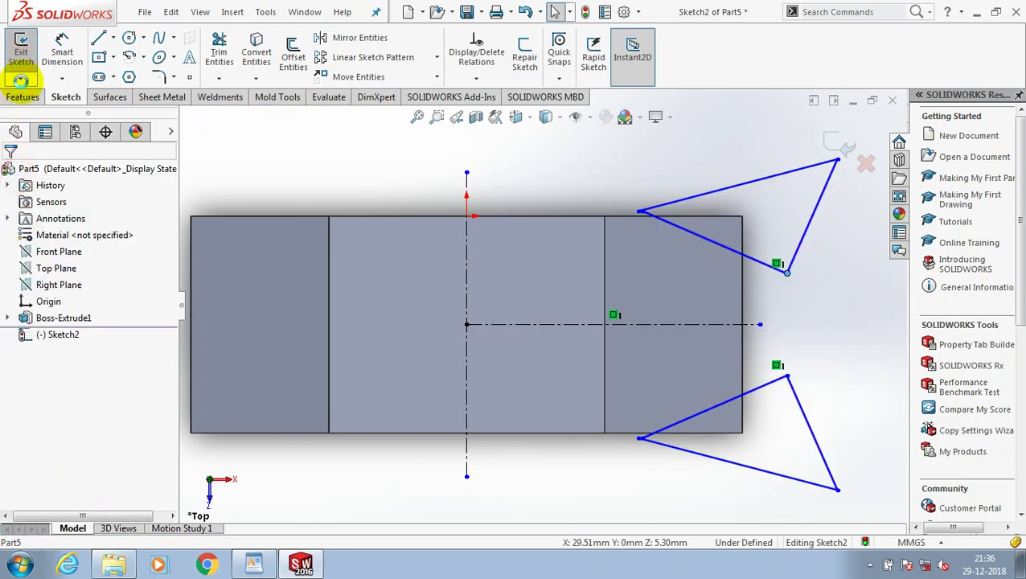
click(20, 97)
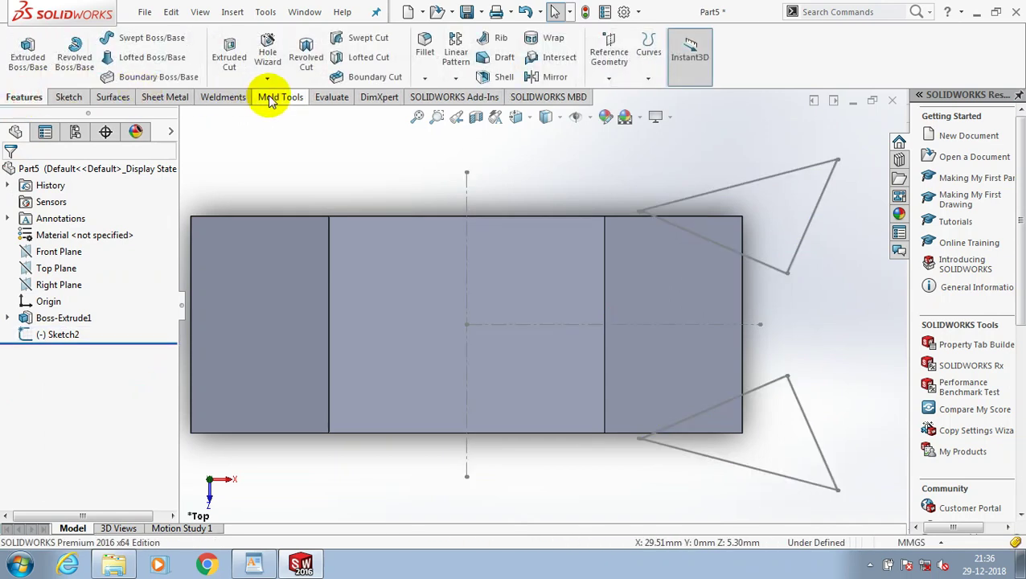
Step: Pick Sketch2's upper and lower triangle profiles for a revolved cut
click(469, 206)
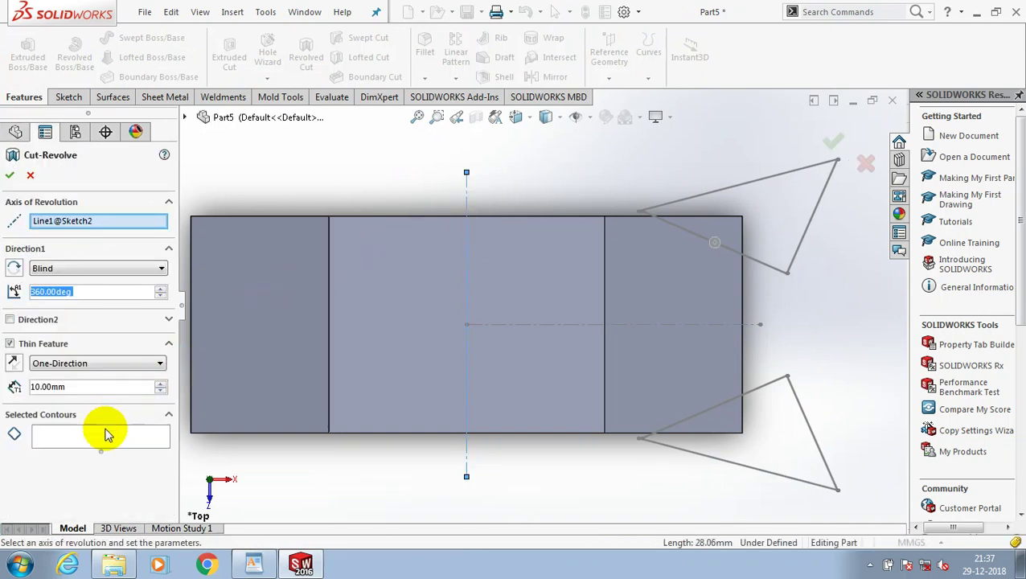
click(721, 199)
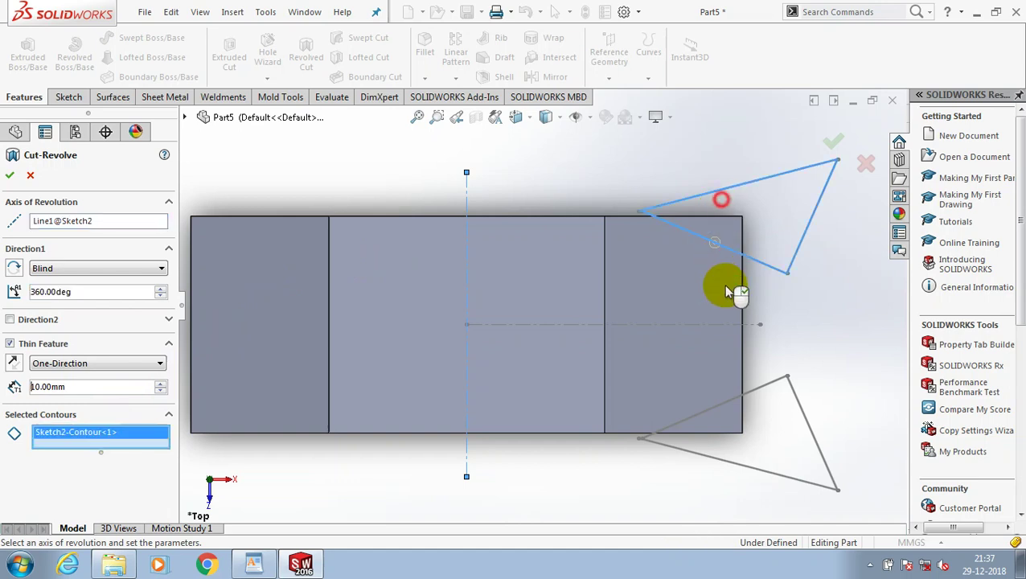
scroll(736, 376, up, 3)
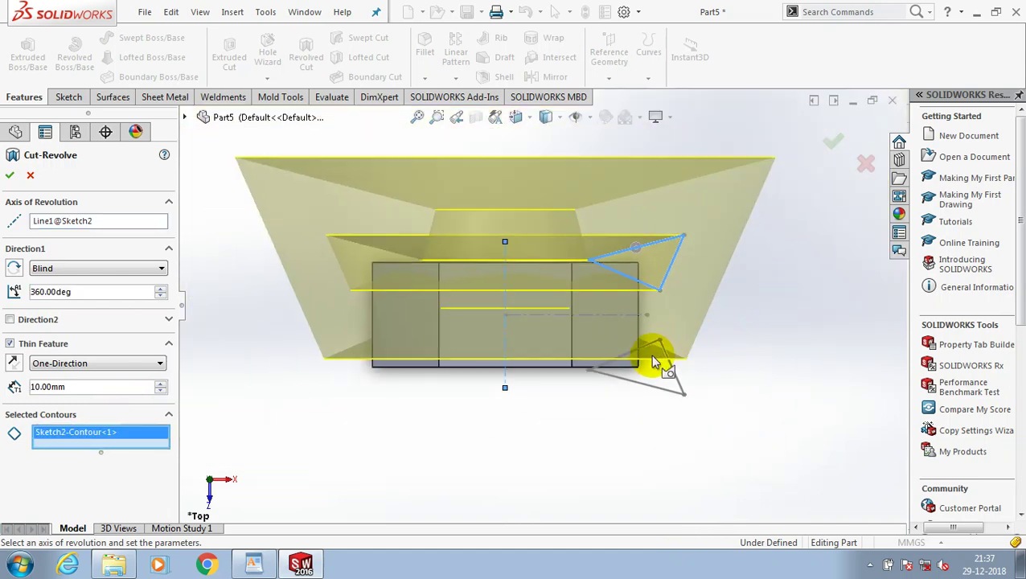
scroll(658, 388, up, 1)
click(648, 390)
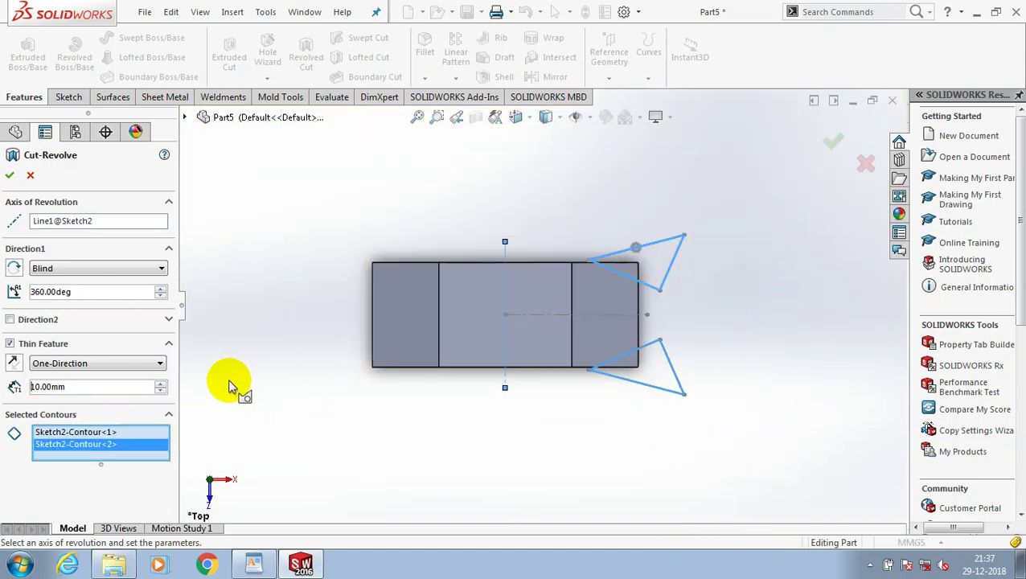
Step: Turn off Thin Feature, re-pick the lower triangle, preview in isometric, then cancel the cut
click(21, 343)
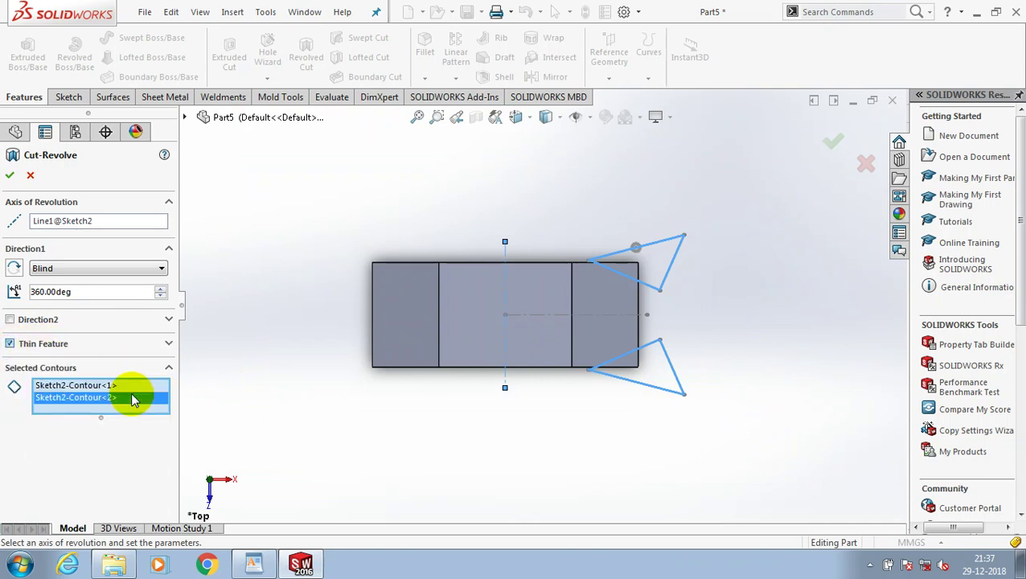
right_click(133, 399)
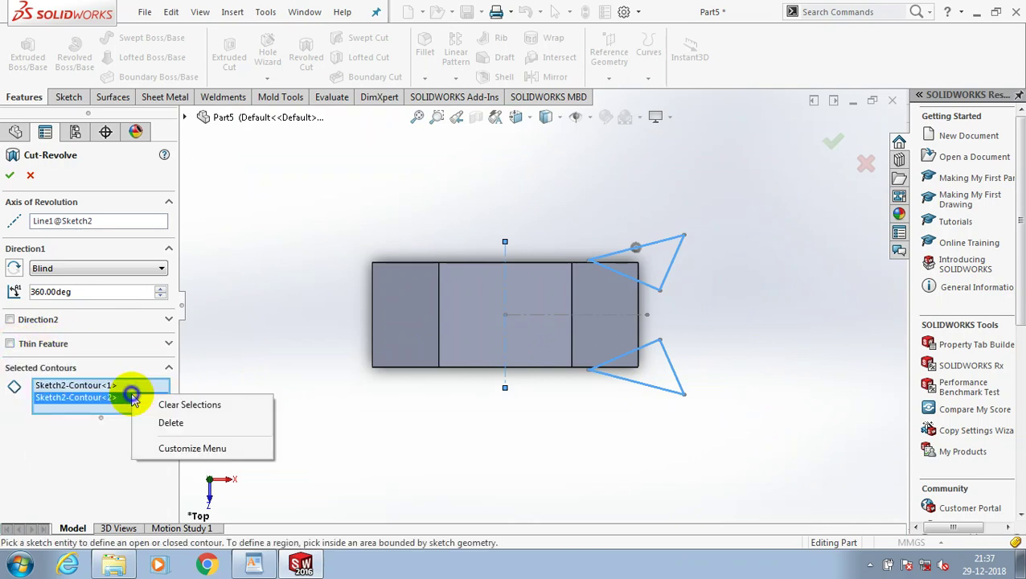
click(172, 423)
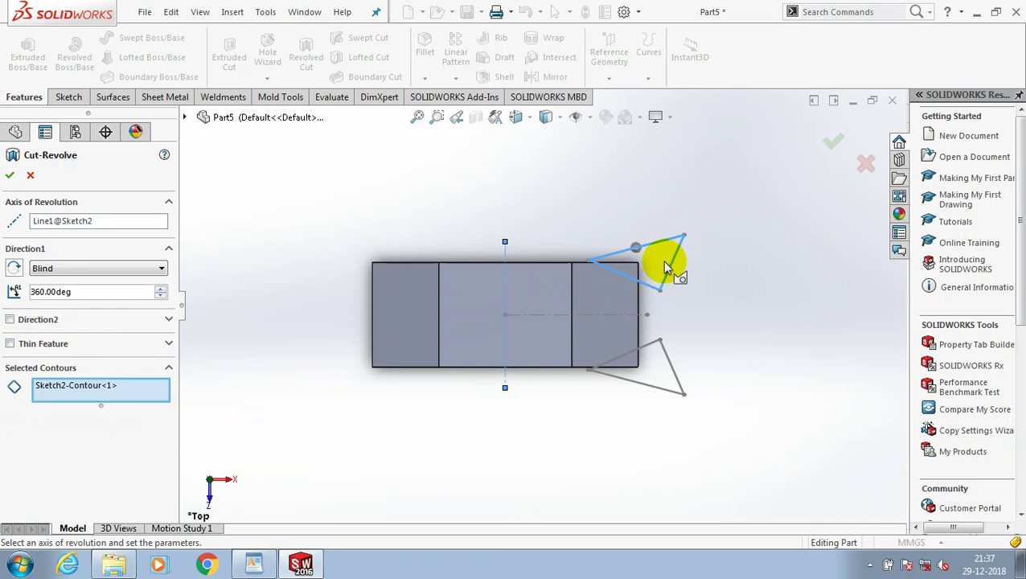
click(667, 358)
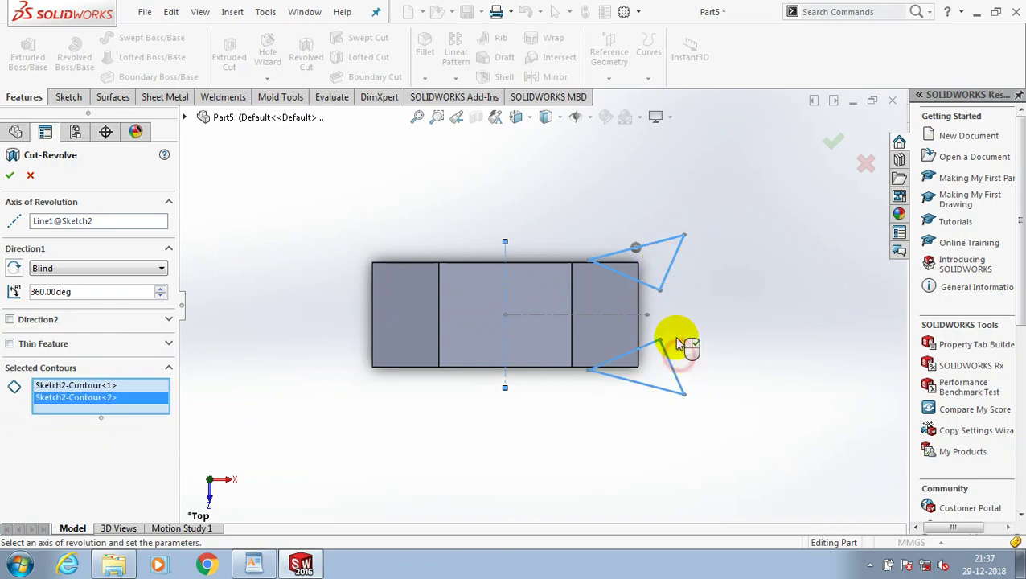
scroll(636, 242, down, 2)
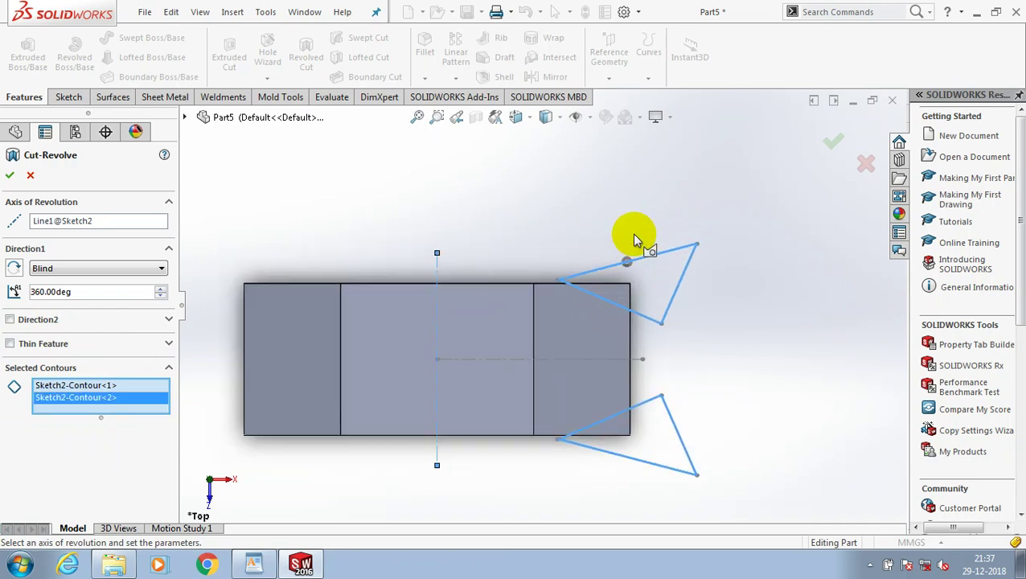
key(ctrl+7)
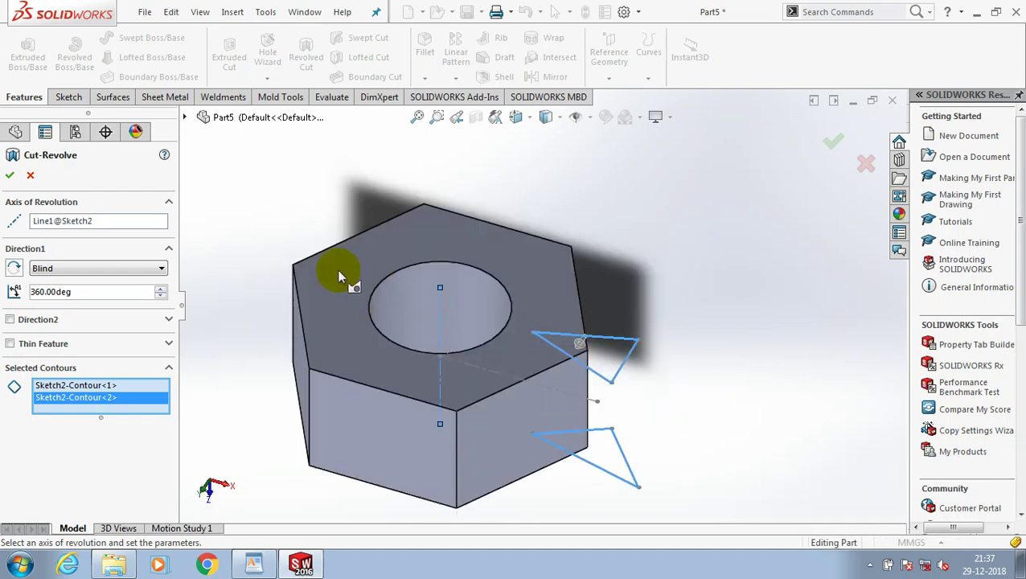
click(29, 176)
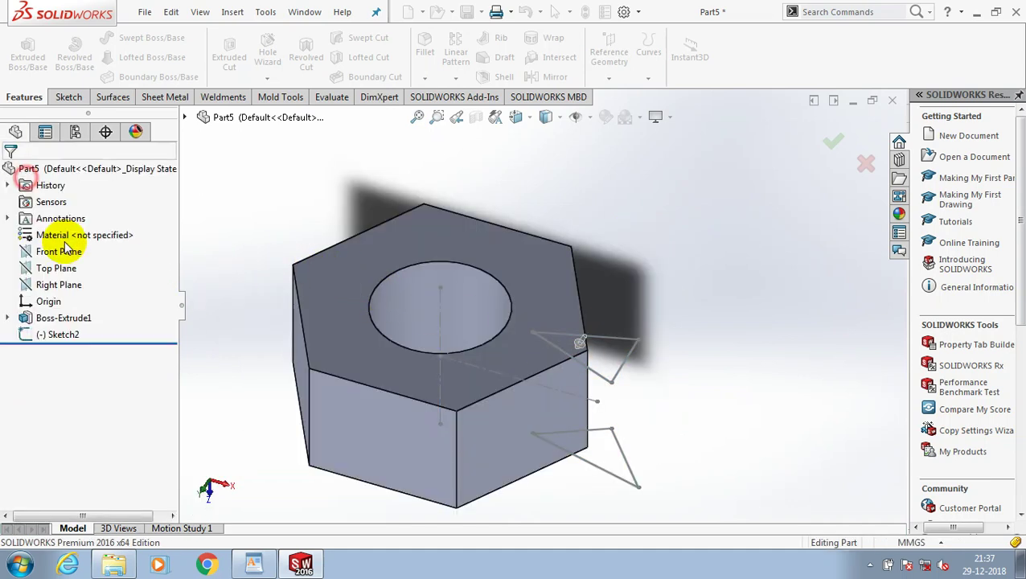
Step: Reopen Sketch2 for editing and view it normal to the sketch plane
right_click(58, 333)
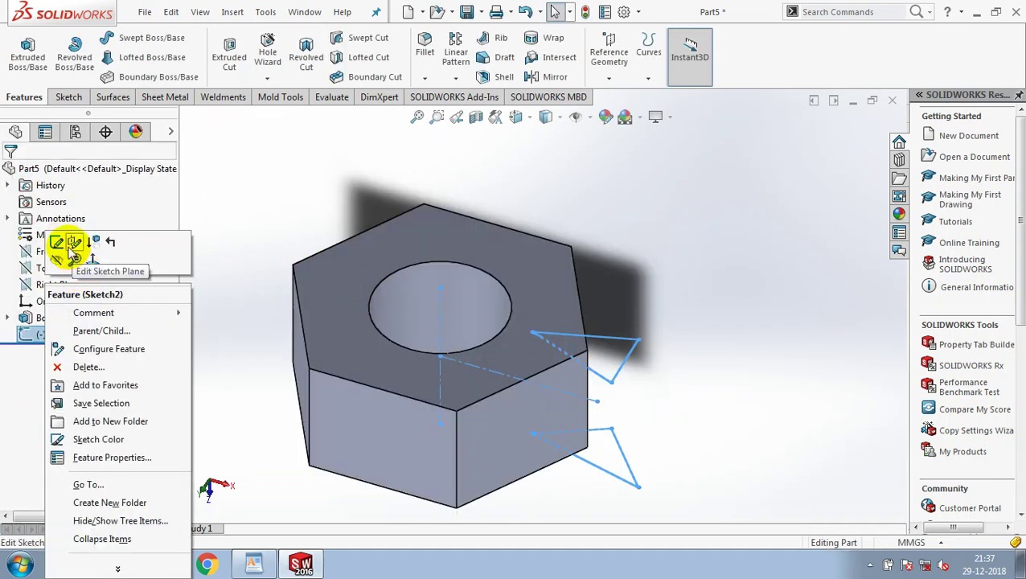
key(space)
click(531, 374)
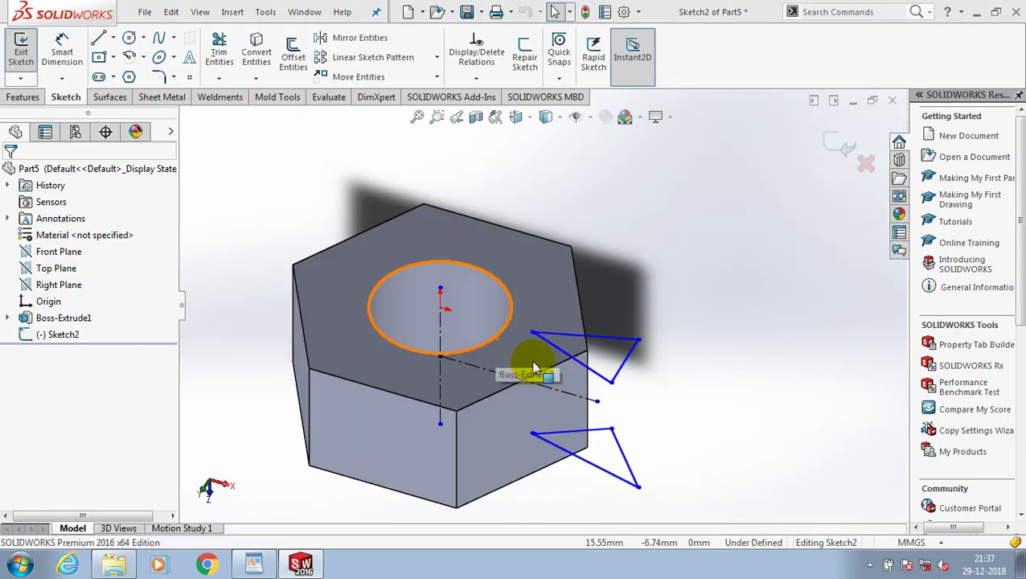
scroll(603, 345, down, 3)
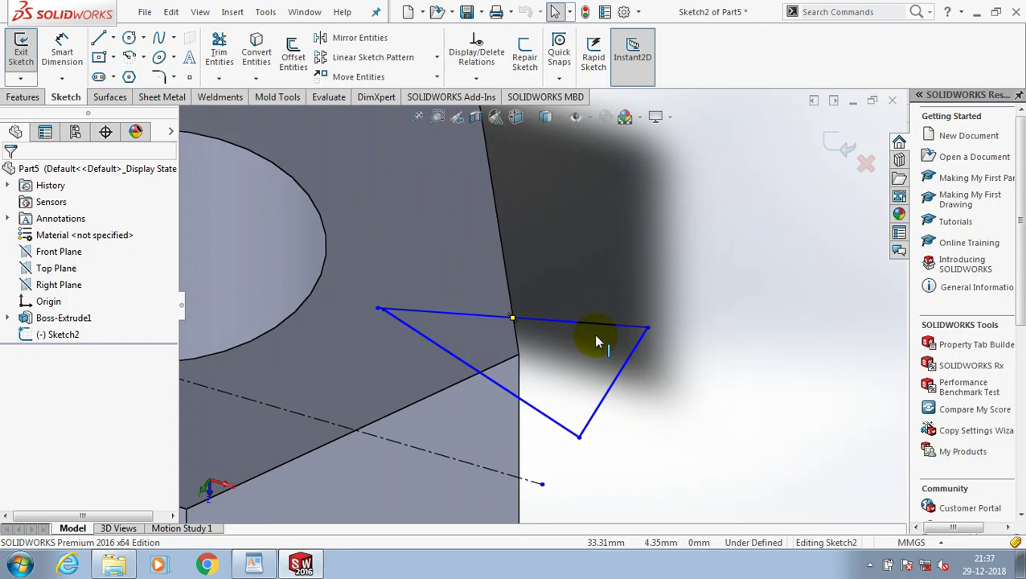
scroll(599, 354, up, 3)
scroll(603, 390, up, 5)
key(space)
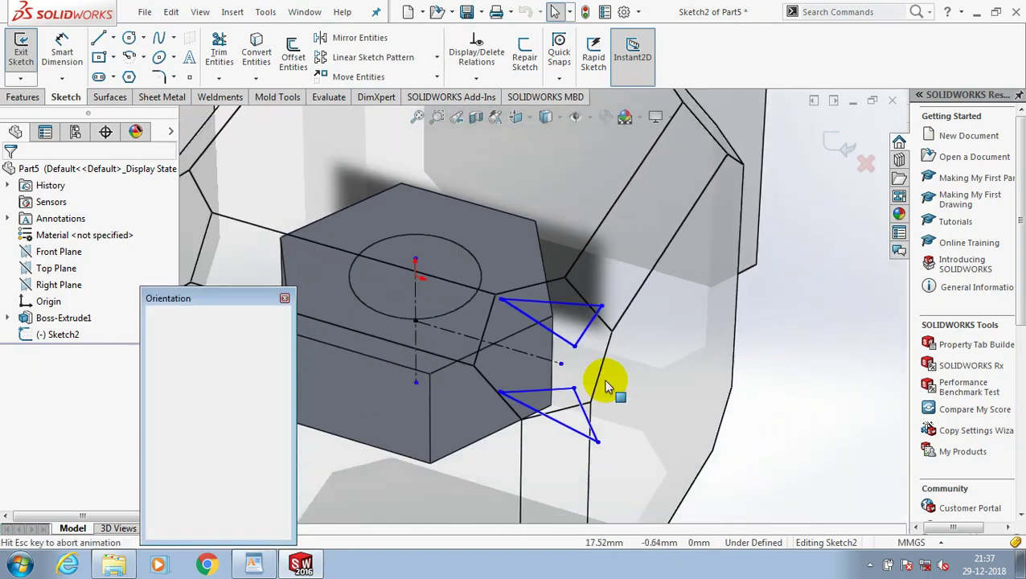
scroll(339, 407, up, 2)
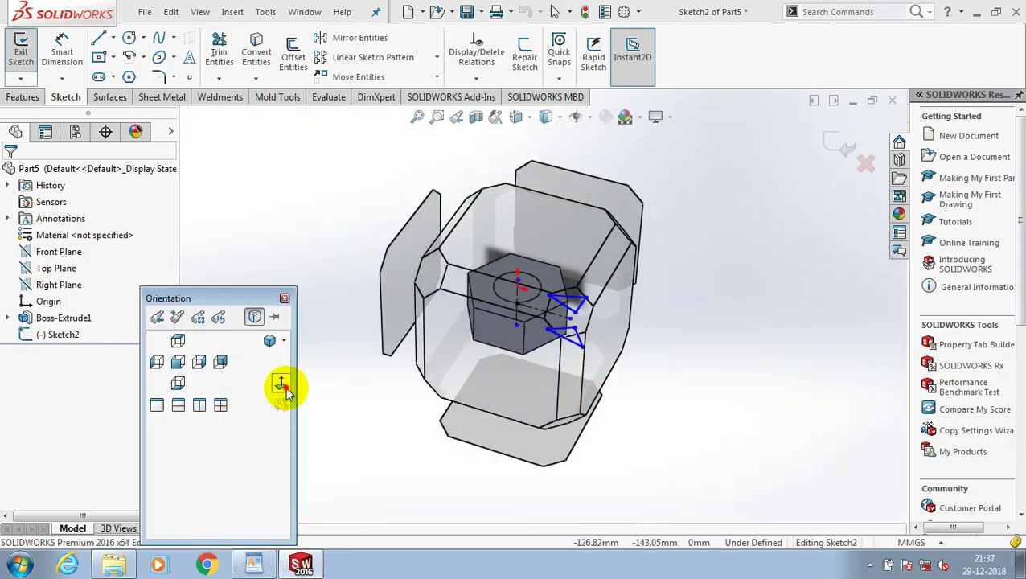
click(282, 385)
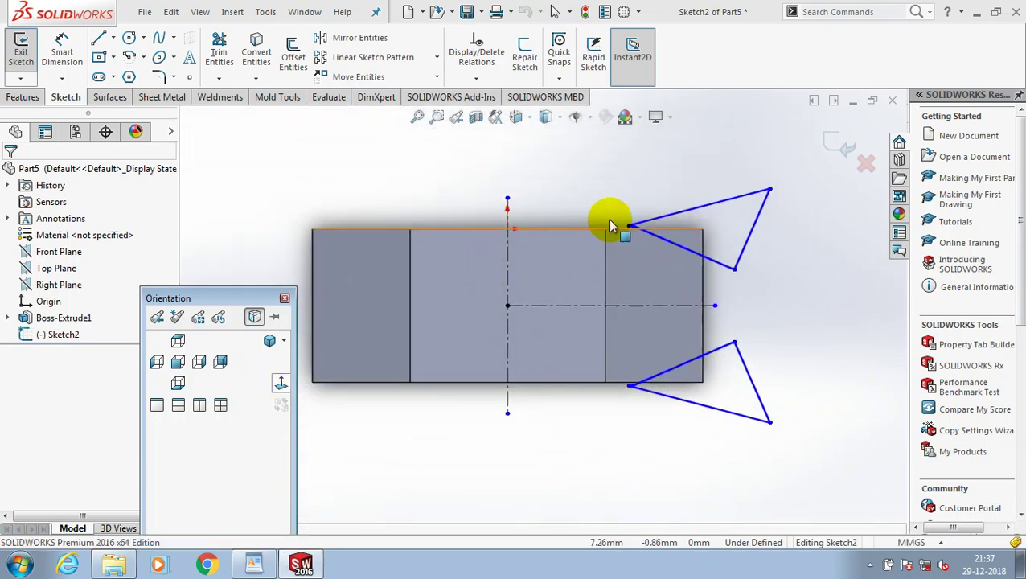
scroll(608, 219, down, 3)
scroll(814, 237, down, 2)
scroll(682, 245, down, 3)
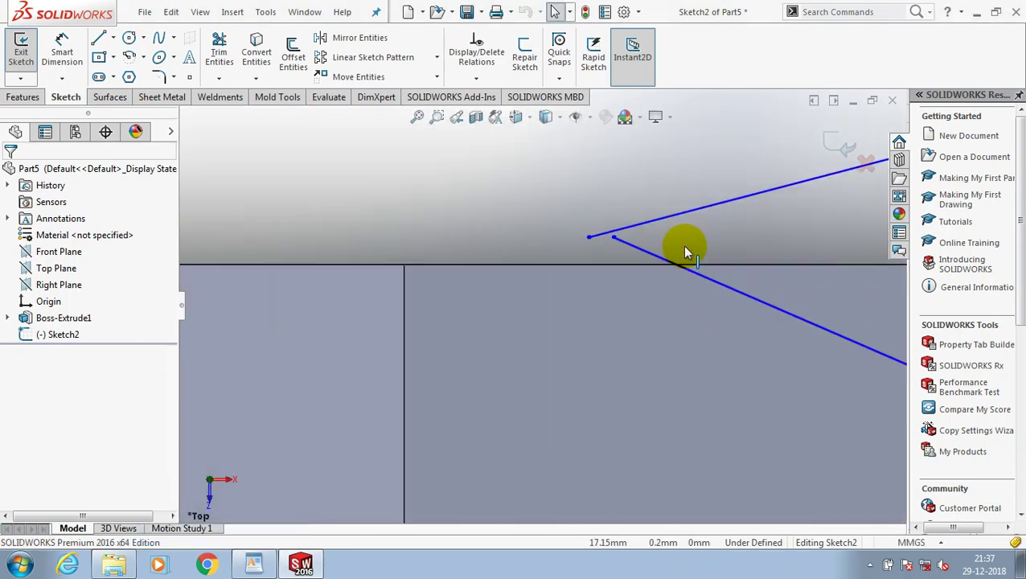
Step: Merge the upper triangle's two loose apex endpoints into a single vertex
click(613, 237)
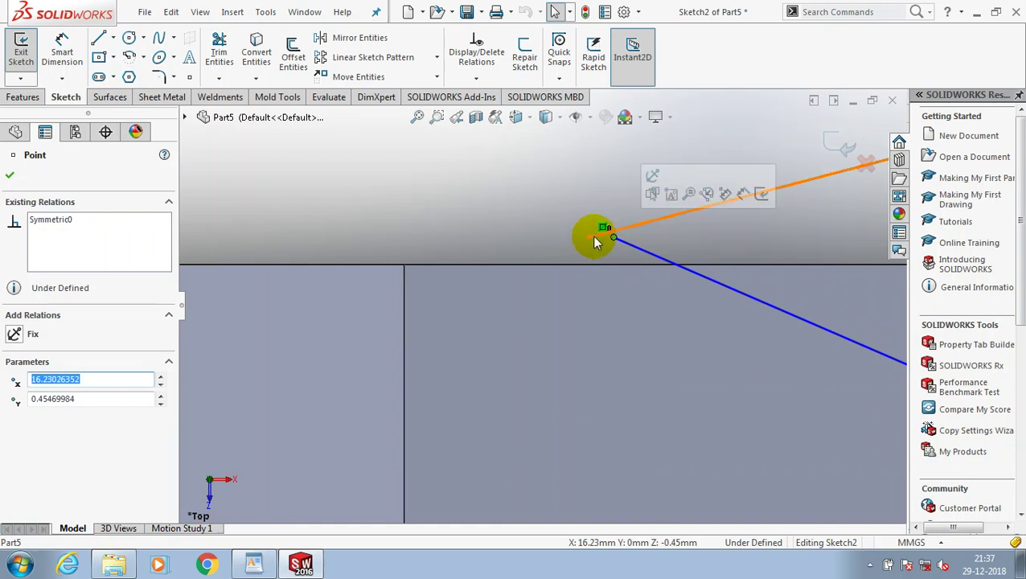
ctrl+click(594, 238)
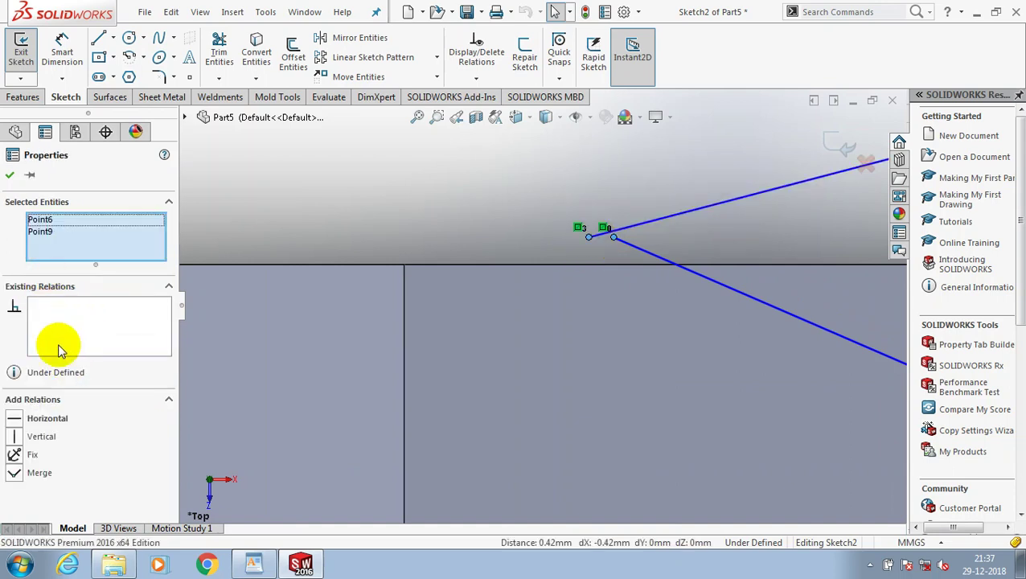
click(34, 473)
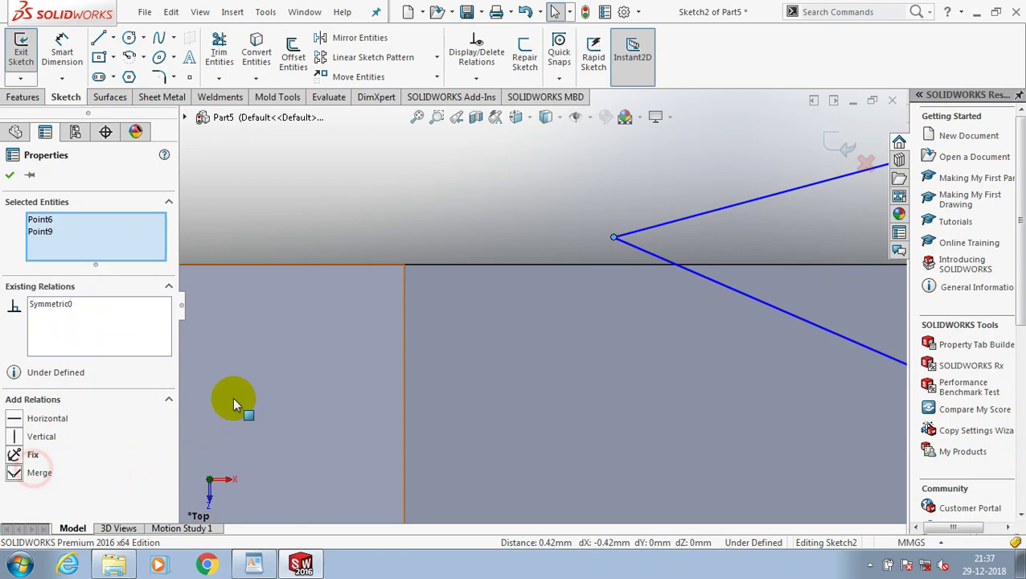
click(458, 235)
scroll(605, 284, up, 3)
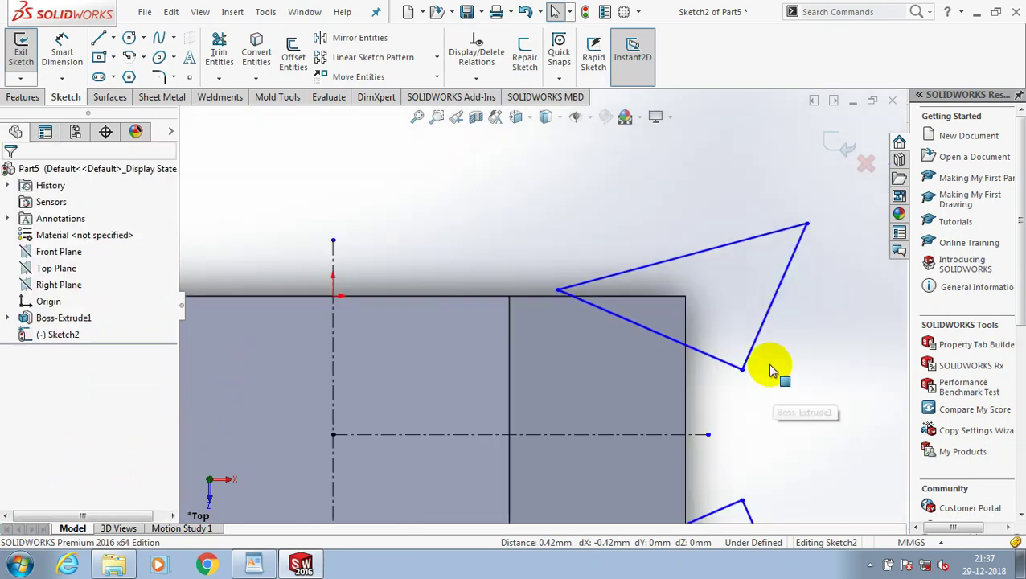
scroll(775, 366, up, 3)
scroll(564, 440, down, 5)
scroll(556, 403, down, 2)
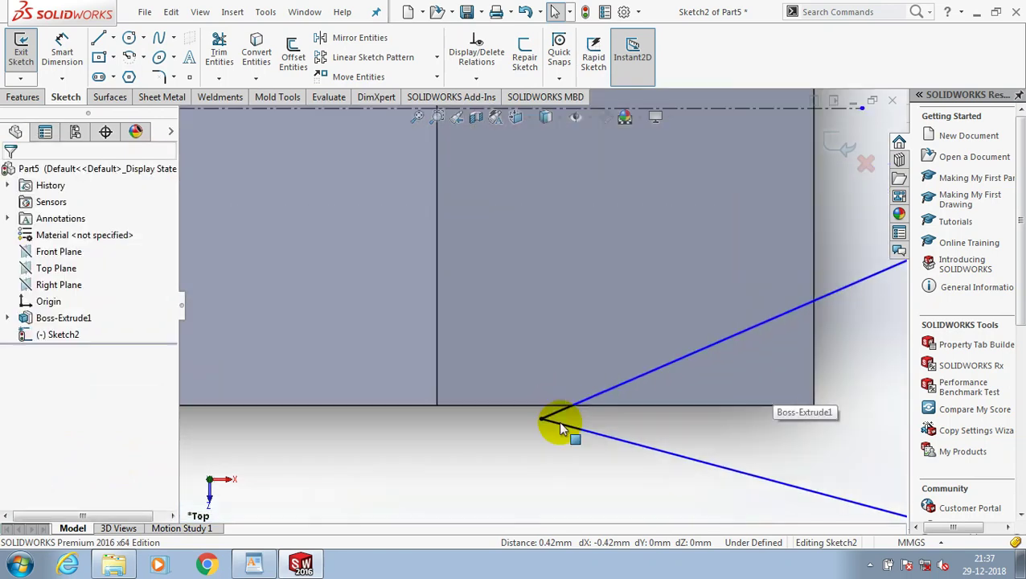
key(ctrl+shift+z)
Step: Exit the sketch and revolve-cut both triangles 360° about the vertical centerline
click(20, 57)
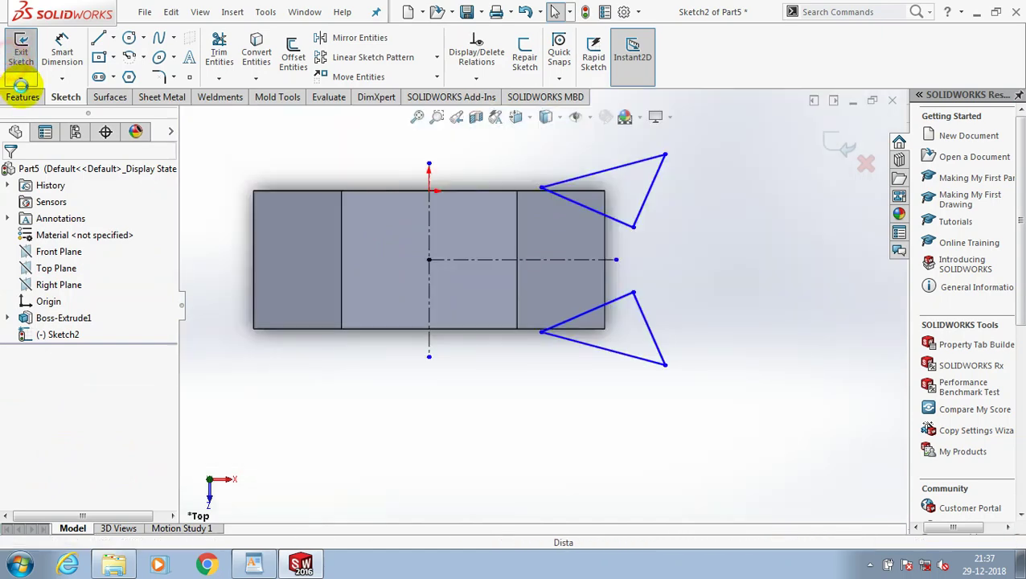
click(306, 58)
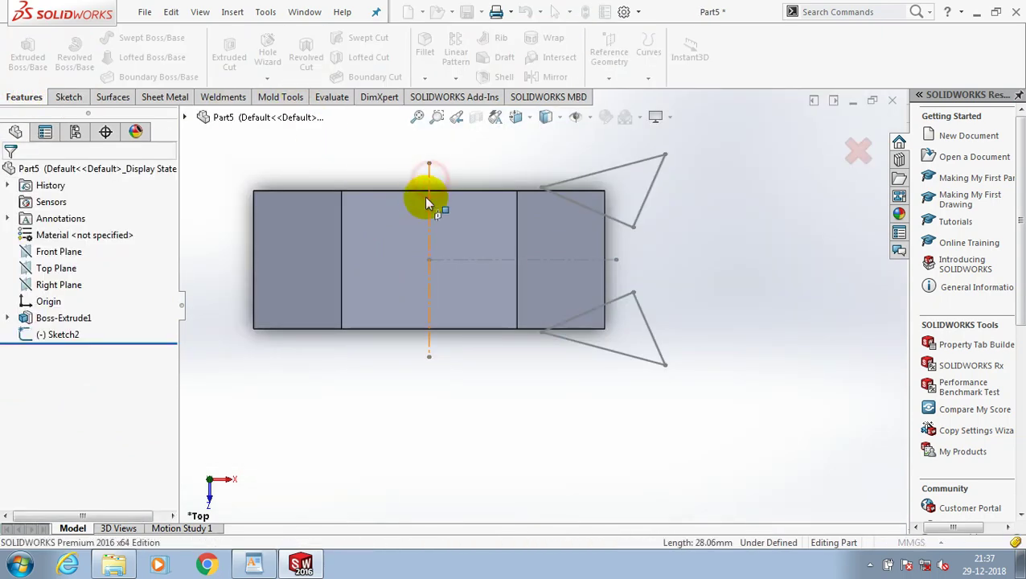
click(427, 201)
click(8, 175)
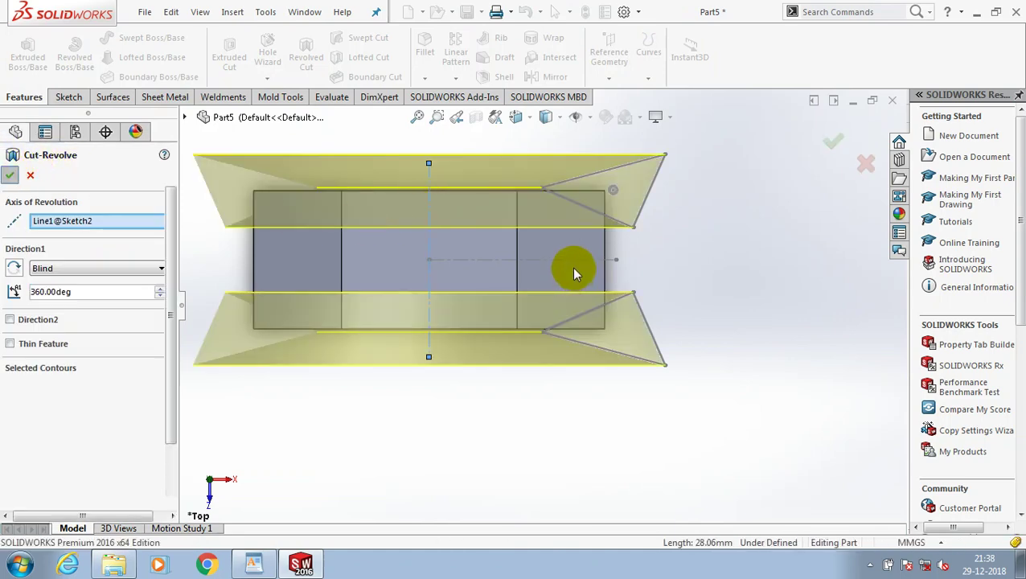
middle_drag(572, 265, 583, 378)
click(682, 222)
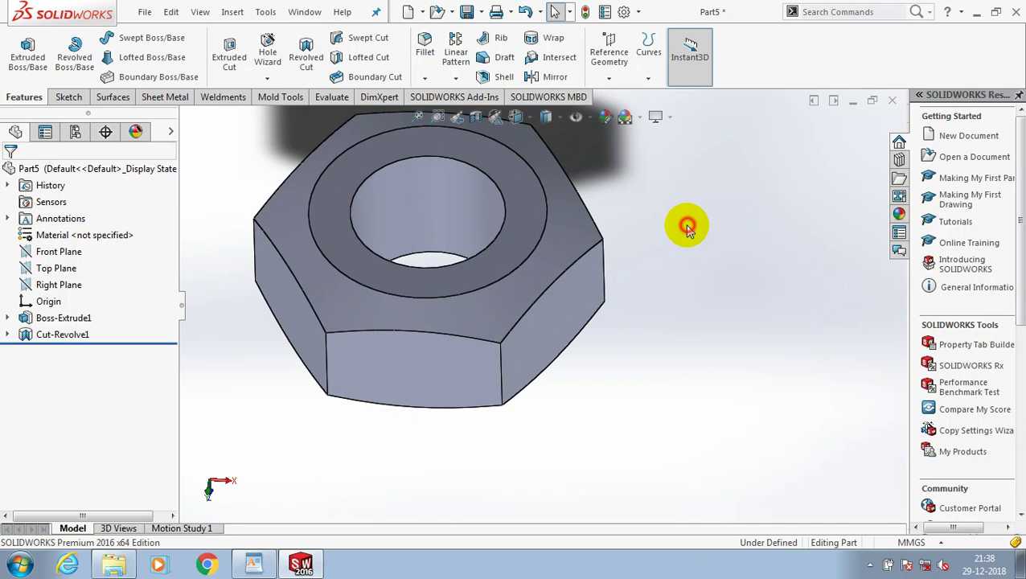
Step: Add a Thread feature to the hole edge: Metric Tap, M24x2.0, Blind 20 mm
click(266, 78)
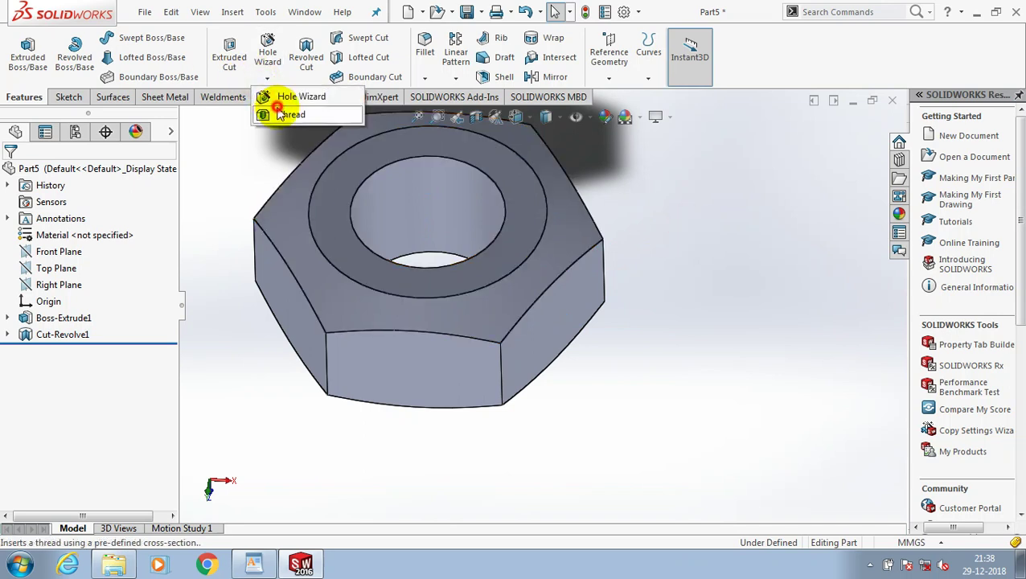
click(275, 115)
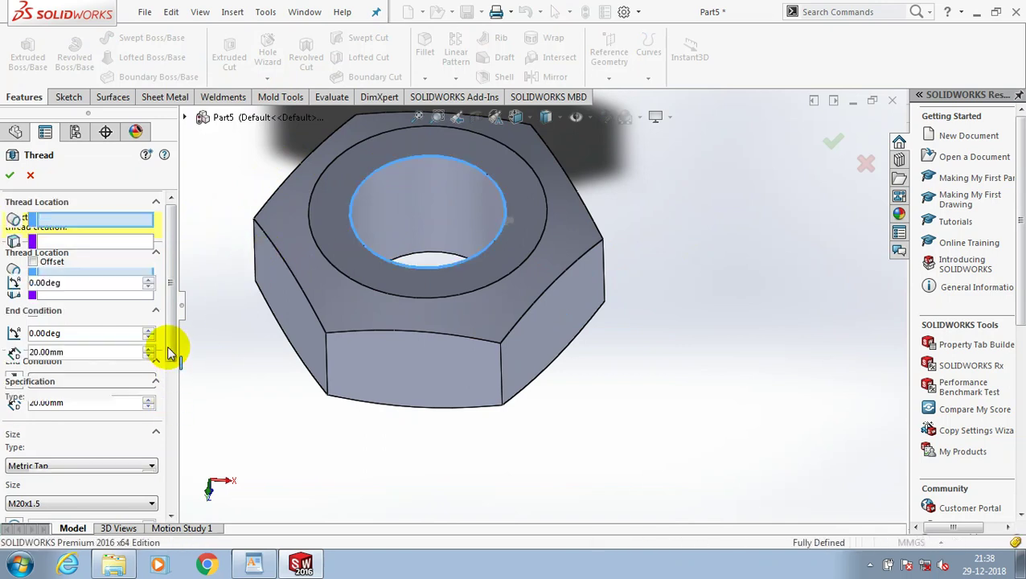
scroll(167, 346, down, 1)
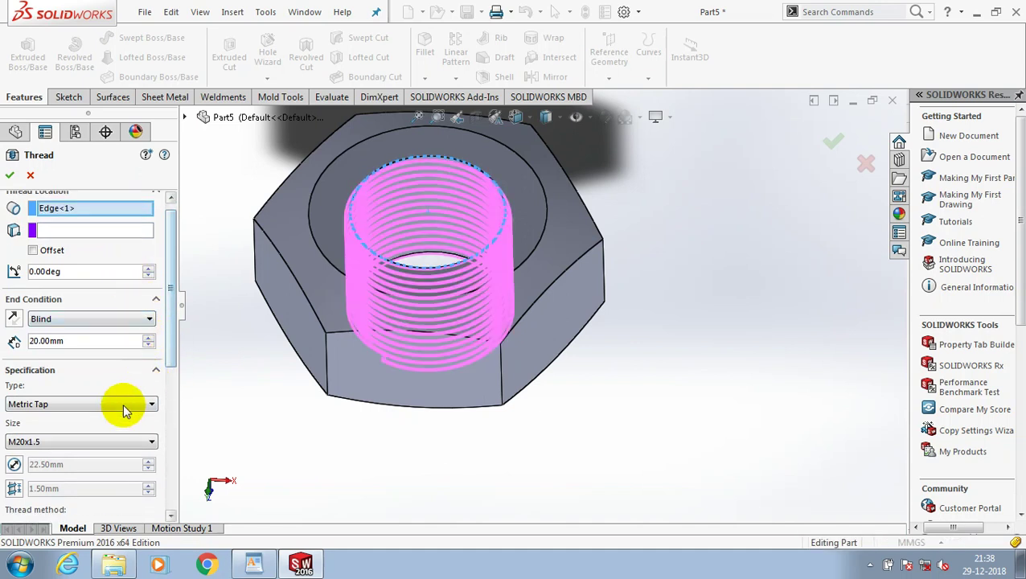
click(115, 441)
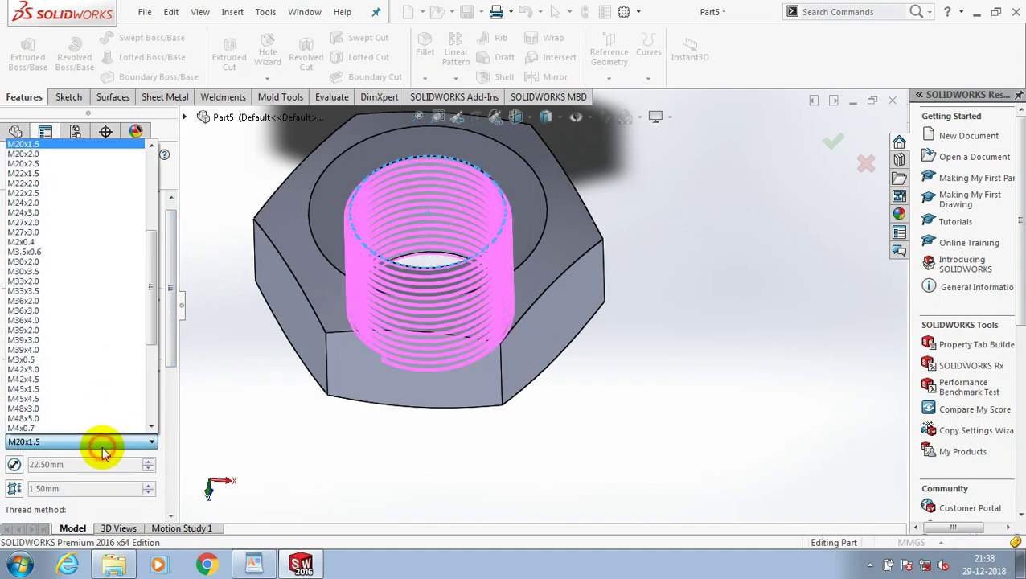
click(91, 204)
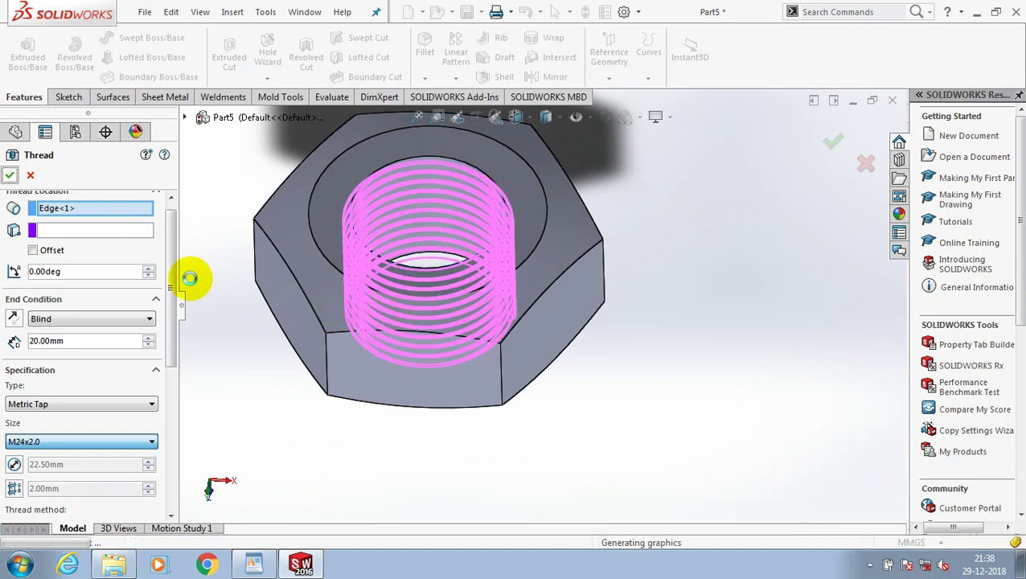
Step: Save the nut part as M2, choosing to rebuild the document before saving
click(143, 13)
click(164, 158)
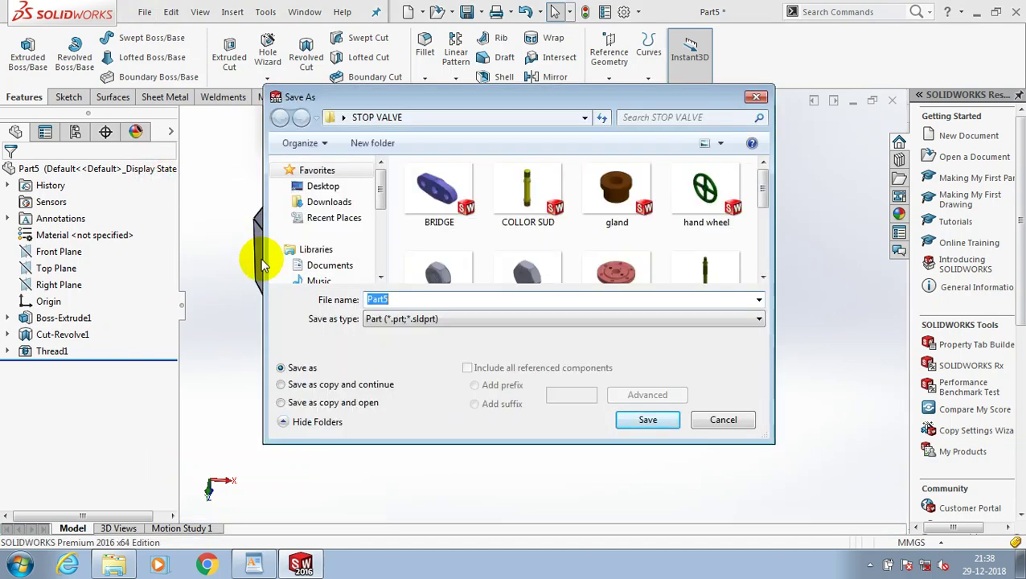
text(M2)
key(Return)
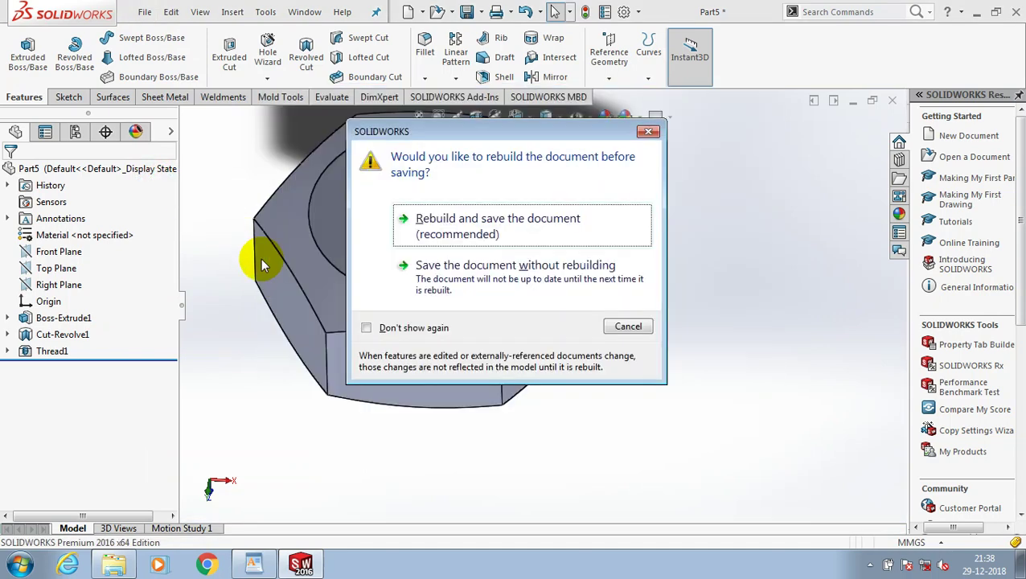
click(554, 227)
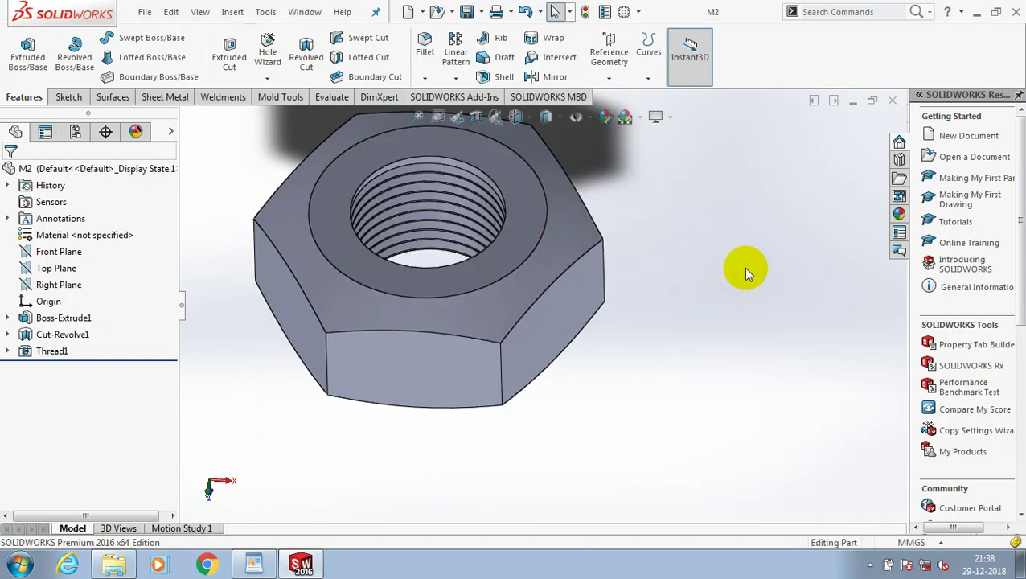
Step: Close the saved nut and create a new part document
click(892, 99)
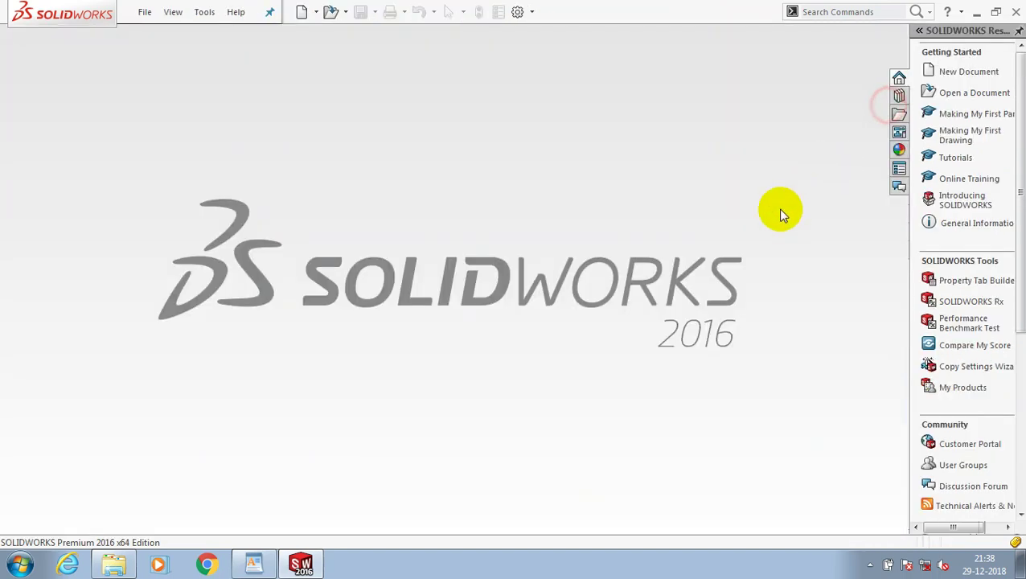
click(143, 13)
click(138, 22)
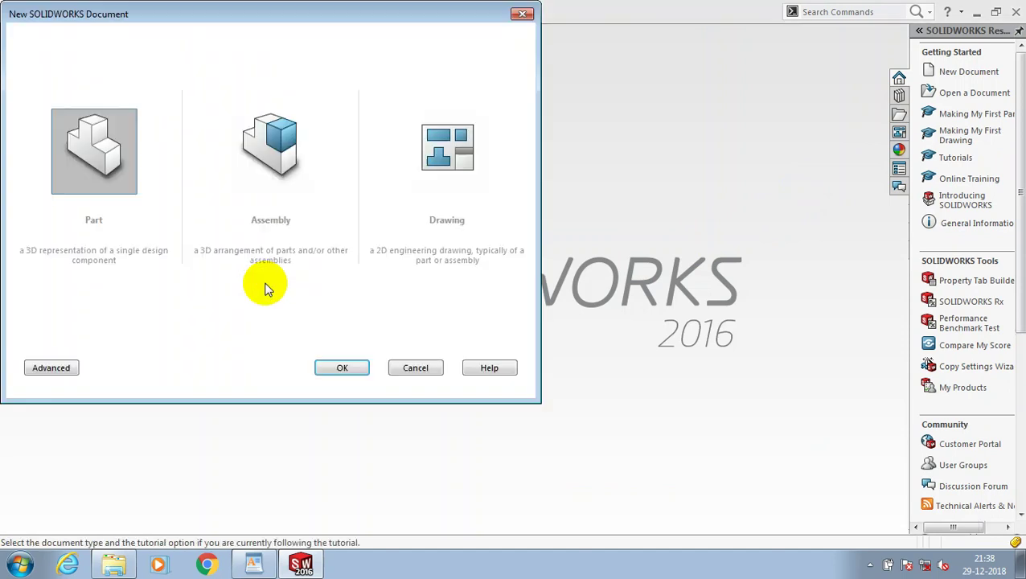
click(339, 369)
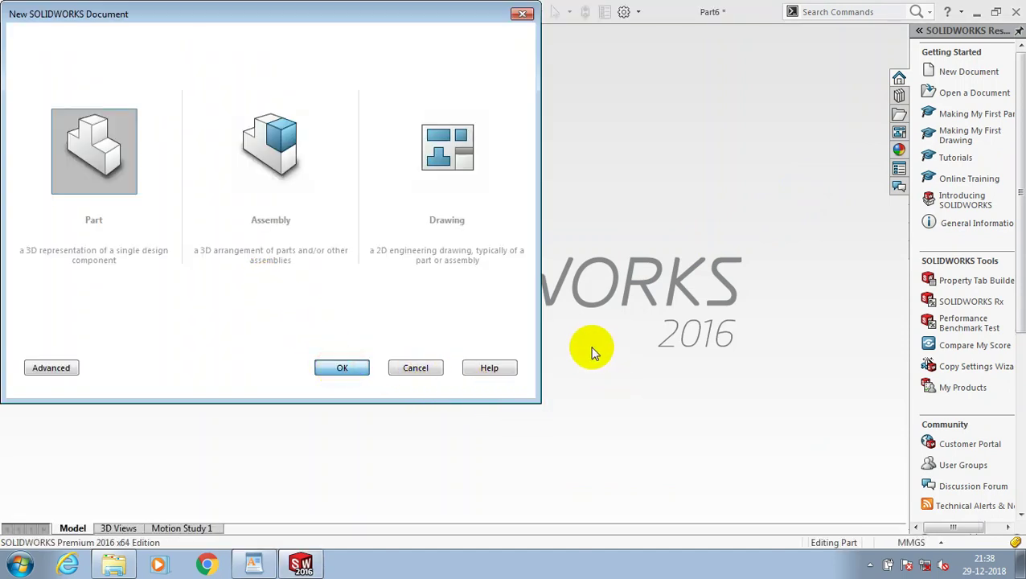
Step: Sketch a circle at the origin on the Front Plane, dimension it to Ø5, and exit the sketch
right_click(72, 256)
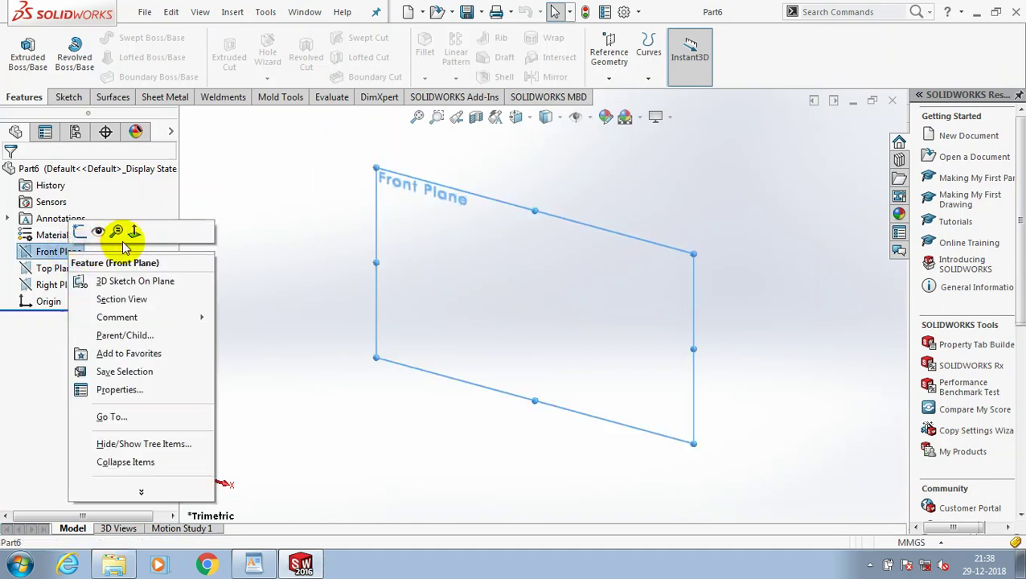
click(68, 96)
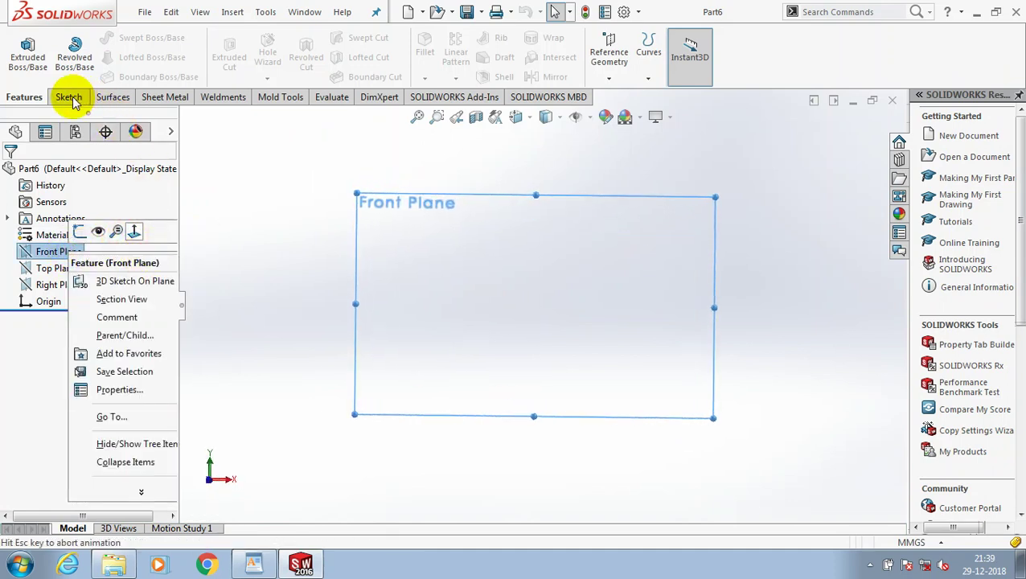
click(127, 38)
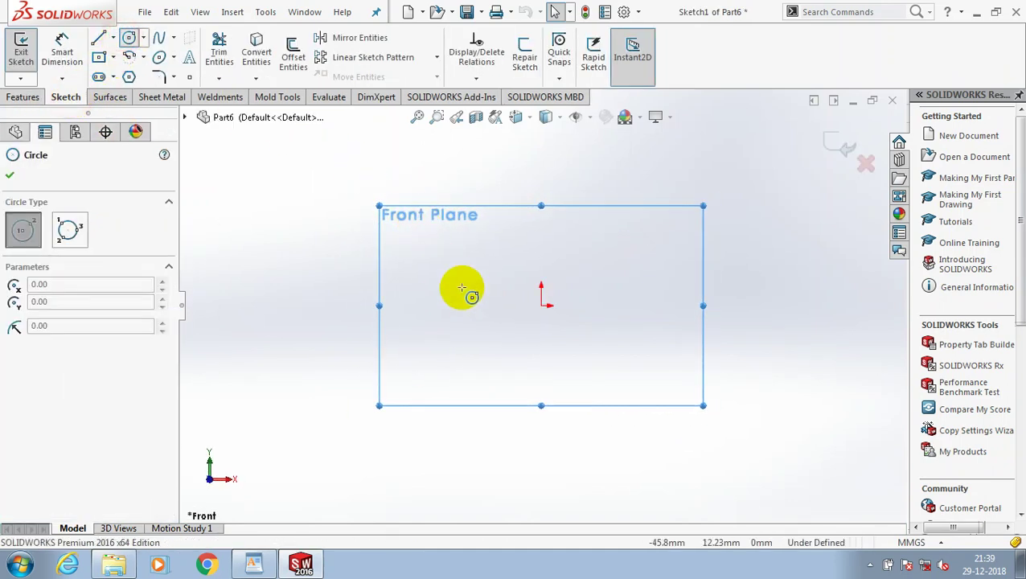
drag(541, 305, 507, 305)
click(16, 131)
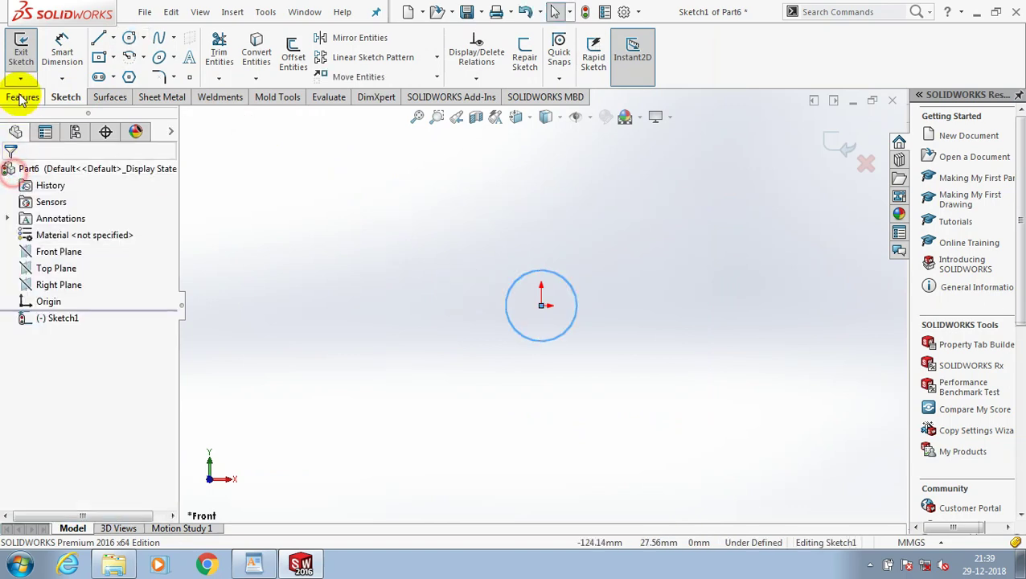
click(62, 52)
click(507, 305)
click(417, 321)
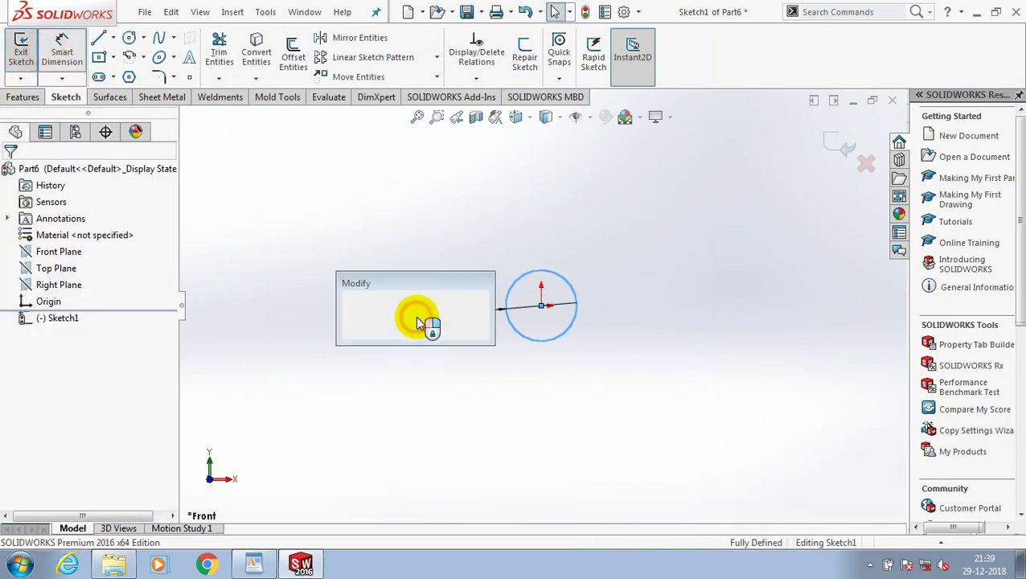
text(5)
key(Return)
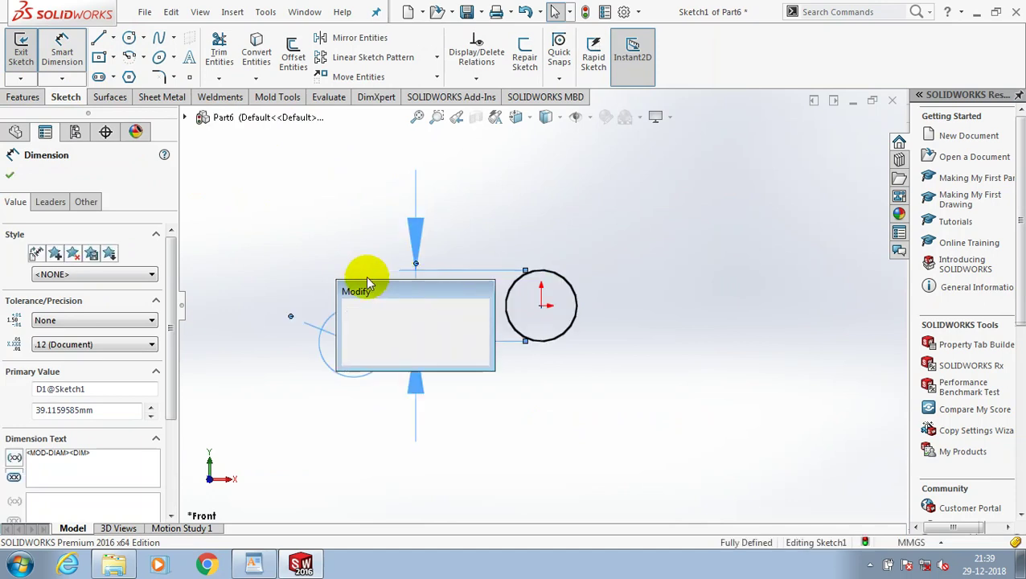
click(8, 173)
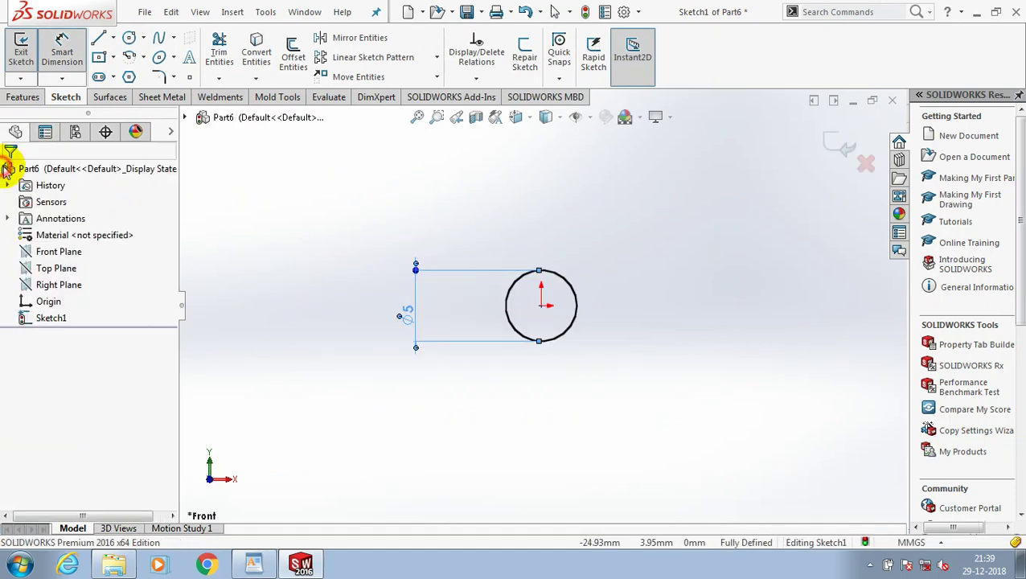
click(21, 50)
Step: Extrude the circle sketch to a depth of 34 mm
click(27, 57)
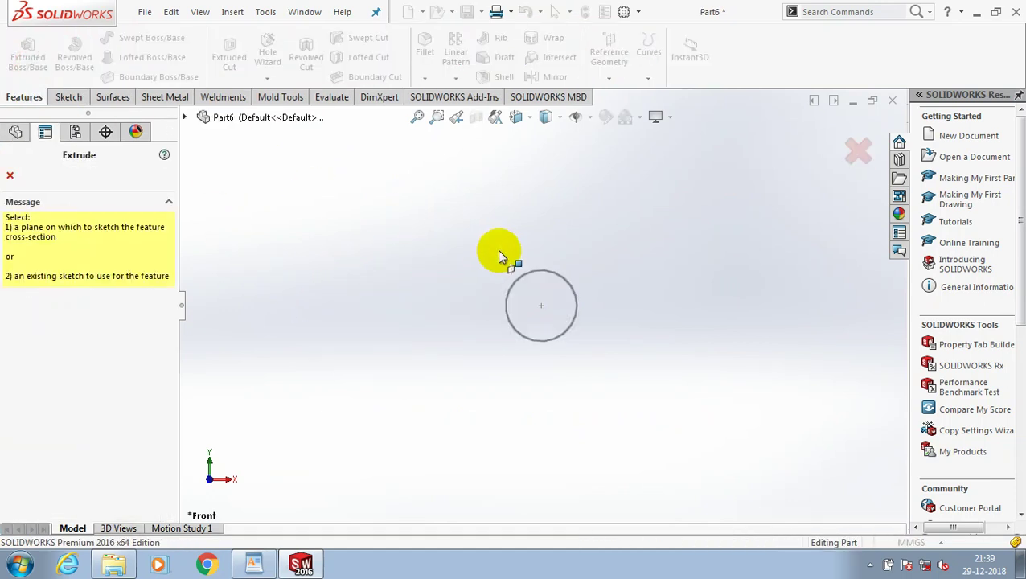
click(530, 267)
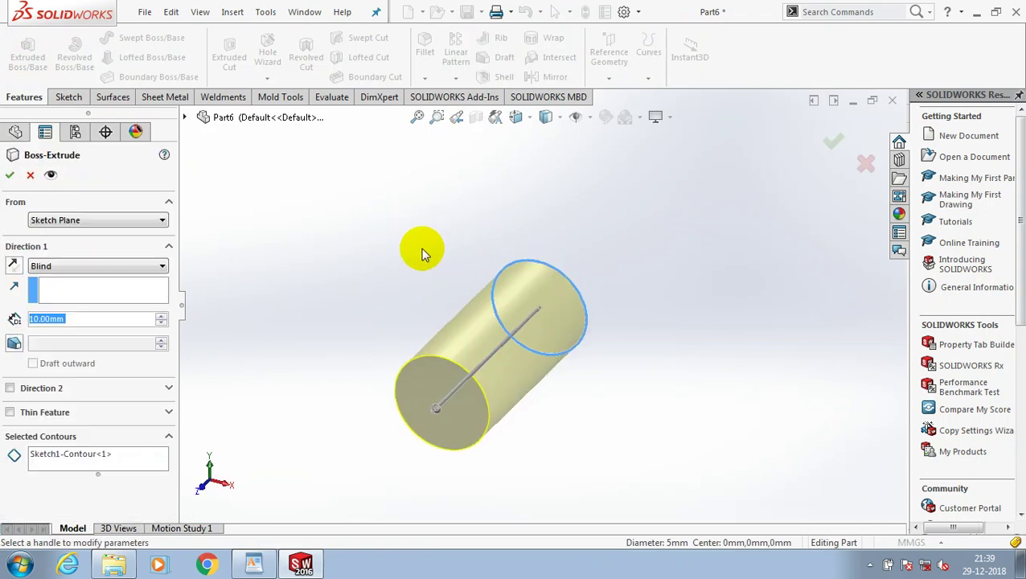
middle_drag(394, 339, 376, 346)
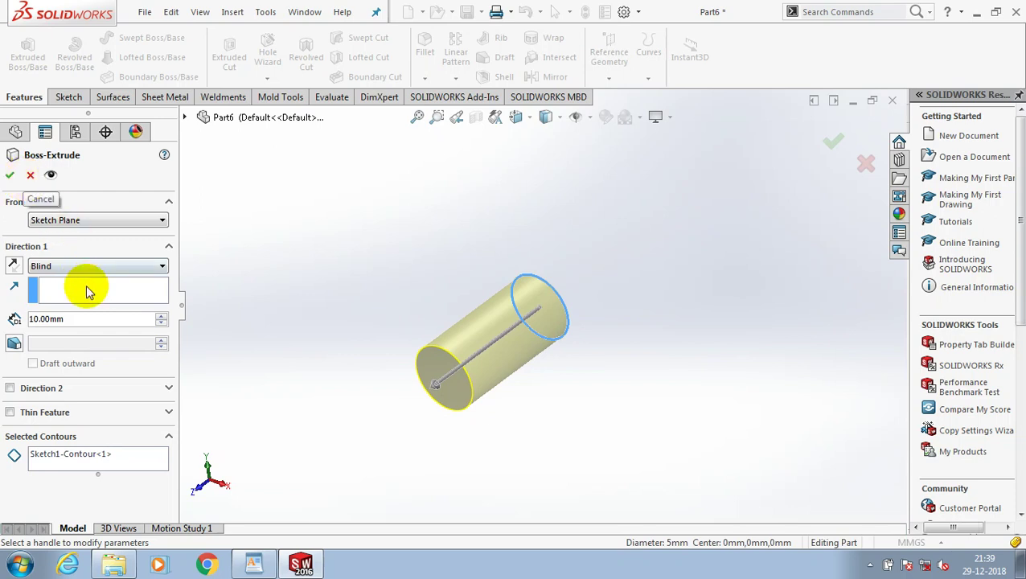
click(87, 318)
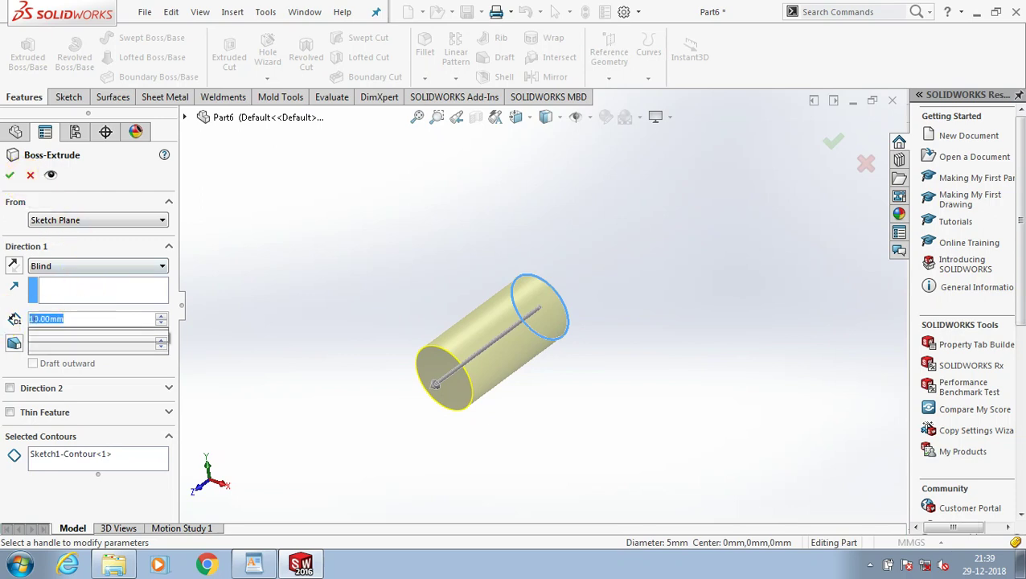
text(34)
key(Return)
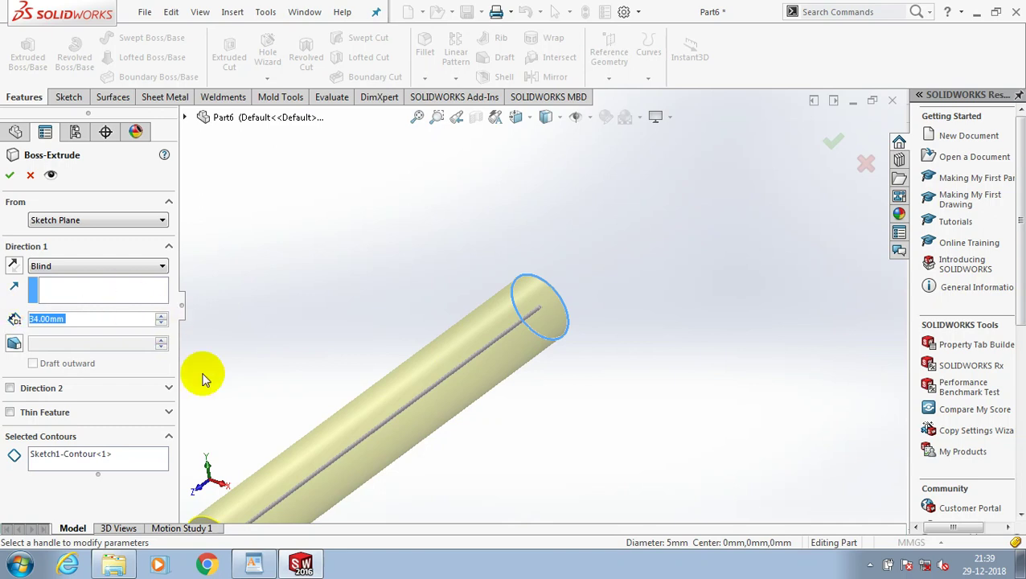
scroll(435, 293, up, 2)
scroll(543, 321, up, 2)
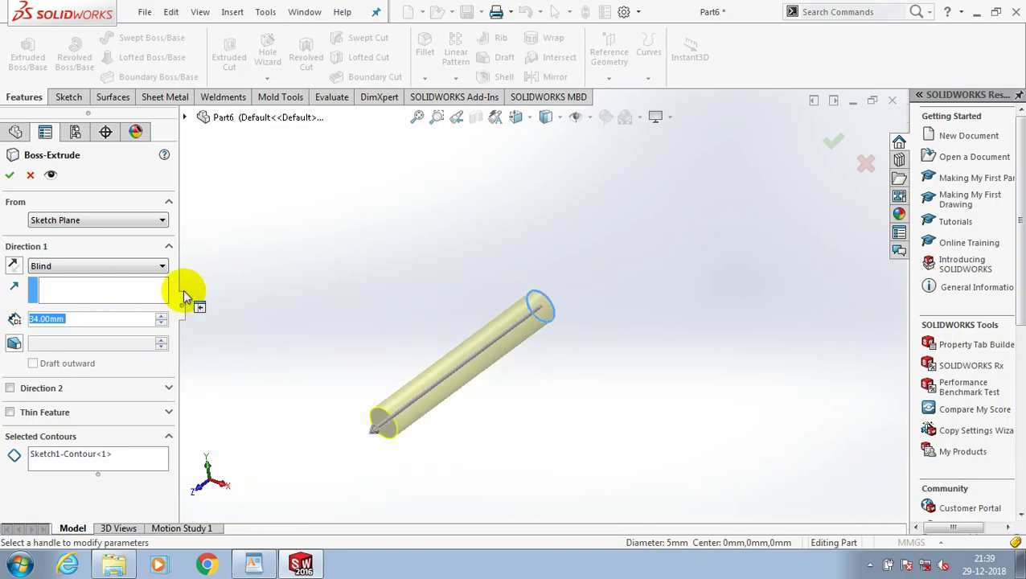
Step: Add a 1° outward draft, finish Boss-Extrude1, then reopen and reconfirm it
click(18, 345)
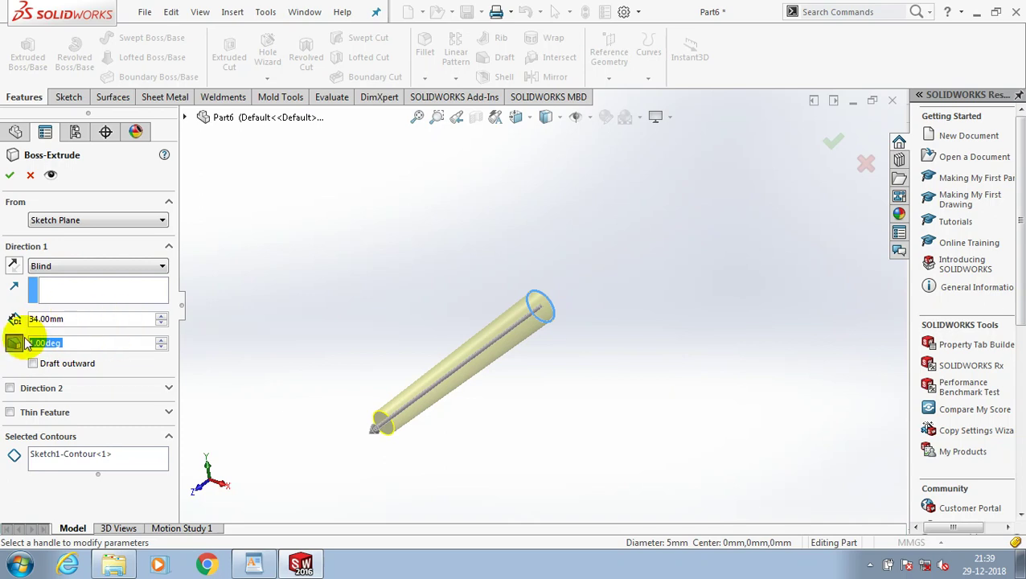
click(33, 364)
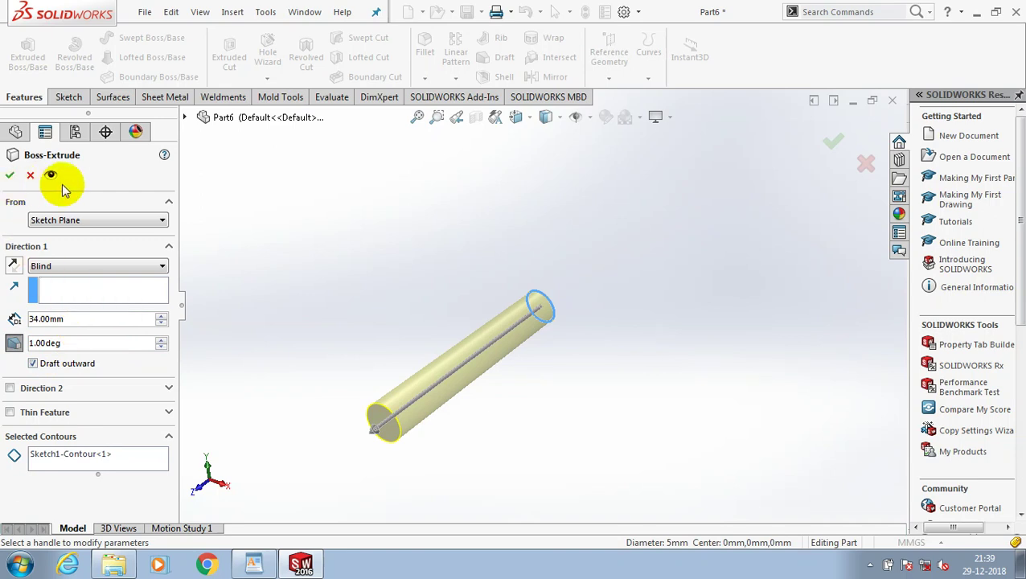
key(Return)
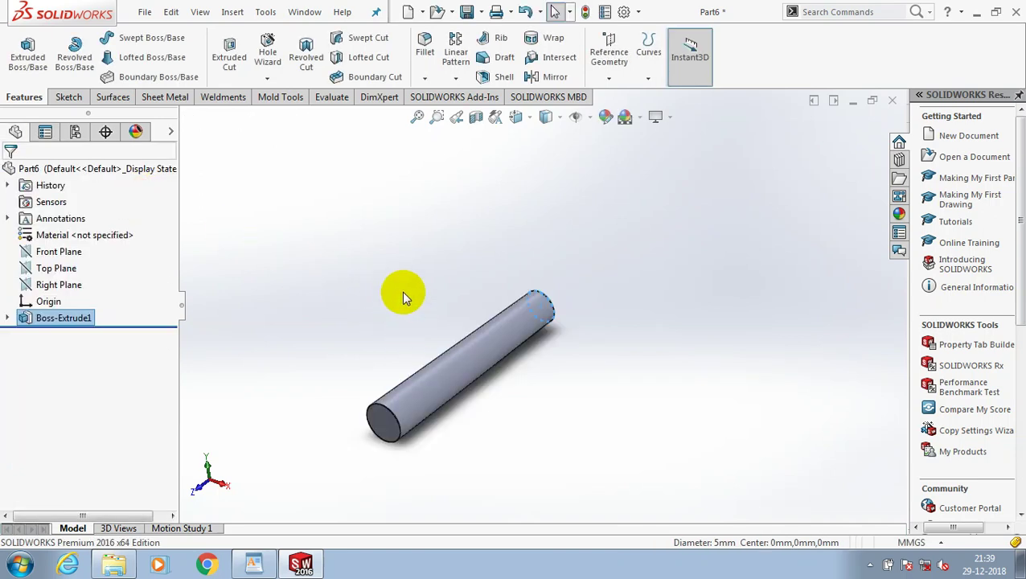
right_click(68, 320)
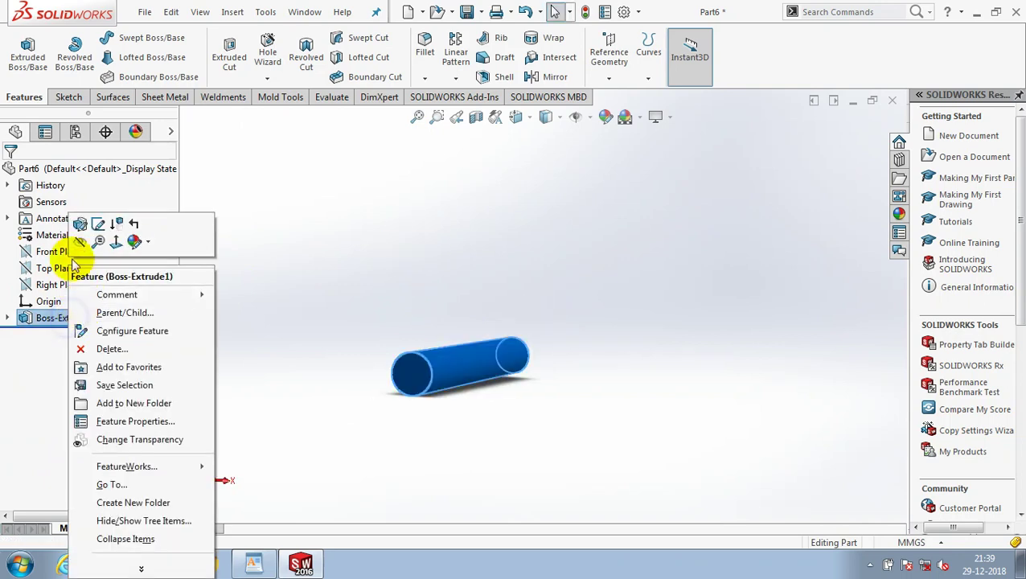
click(98, 221)
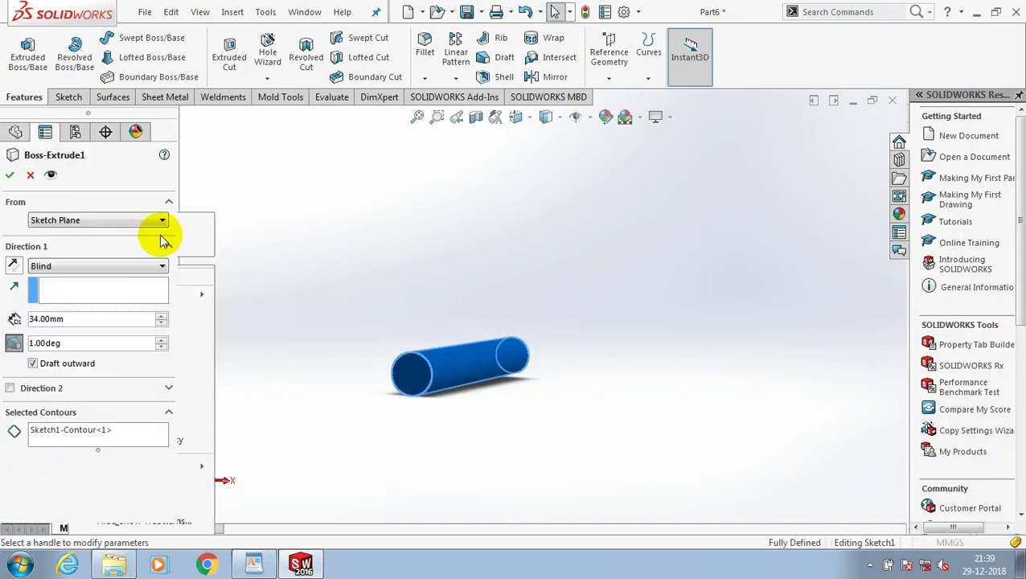
click(10, 175)
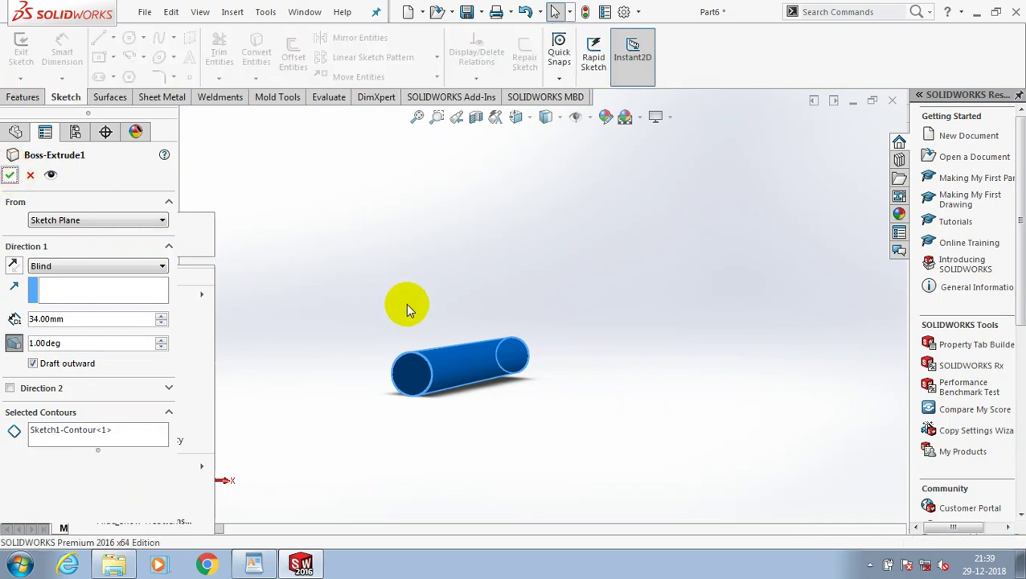
Step: Save the cylinder part as 'SPLIT PIN' in the STOP VALVE folder and fit it to the view
click(144, 11)
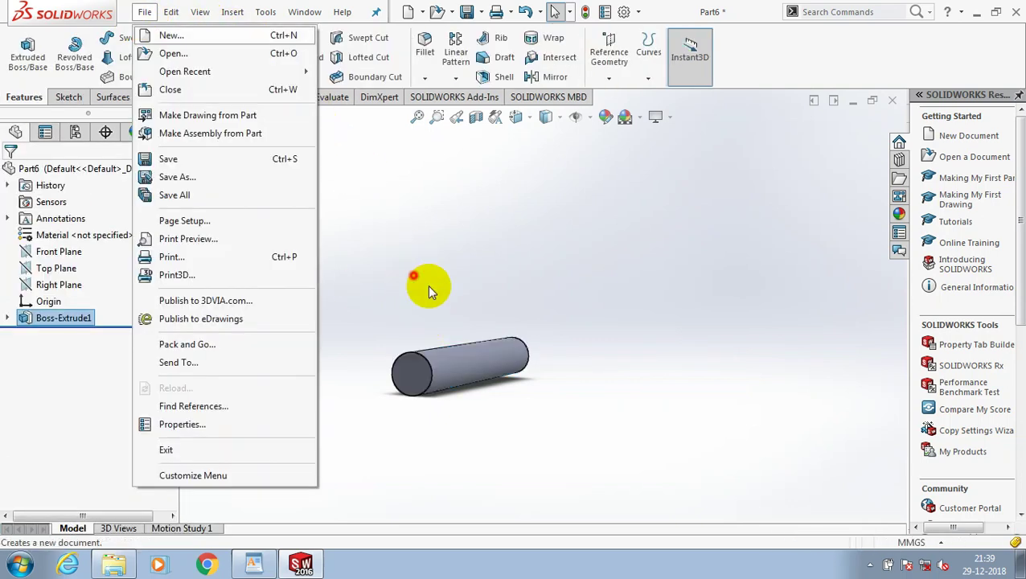
click(428, 291)
key(ctrl+s)
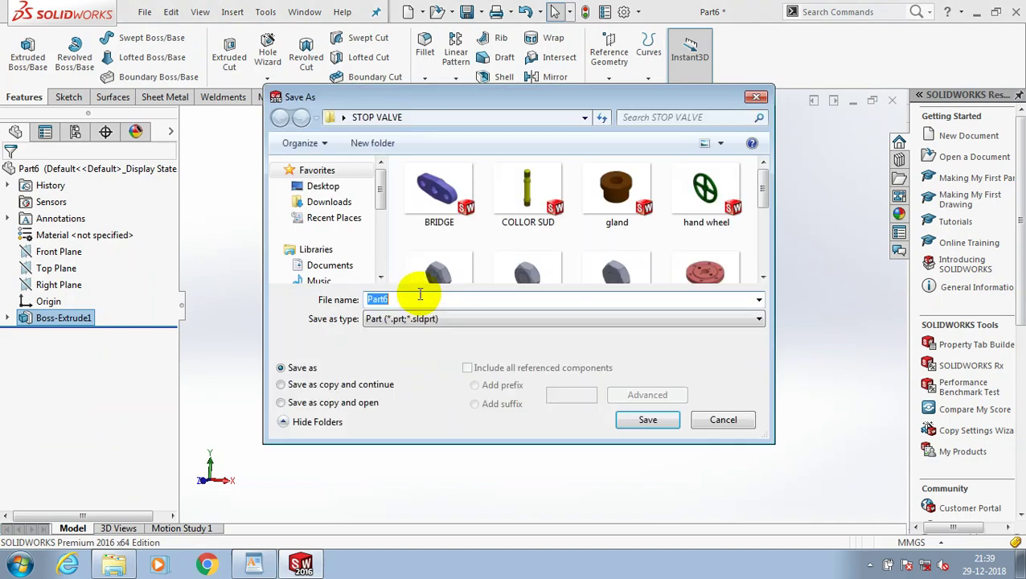
text(S)
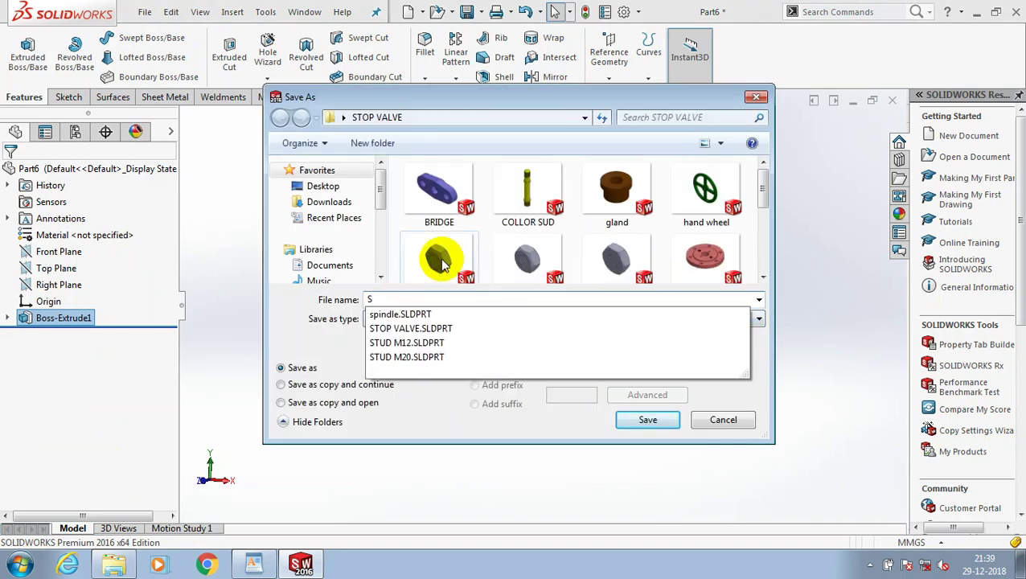
text(PLIT P)
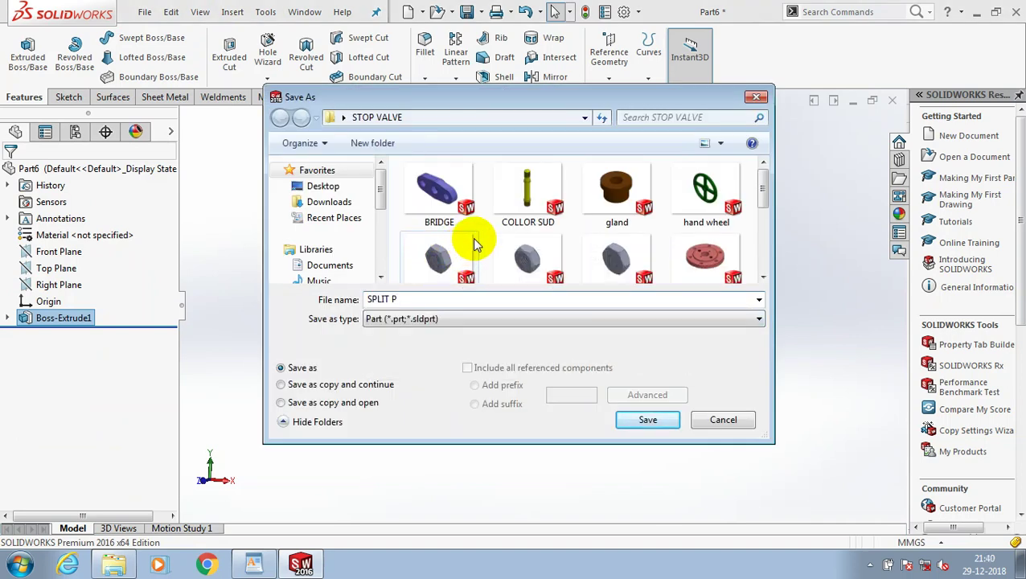
text(IN)
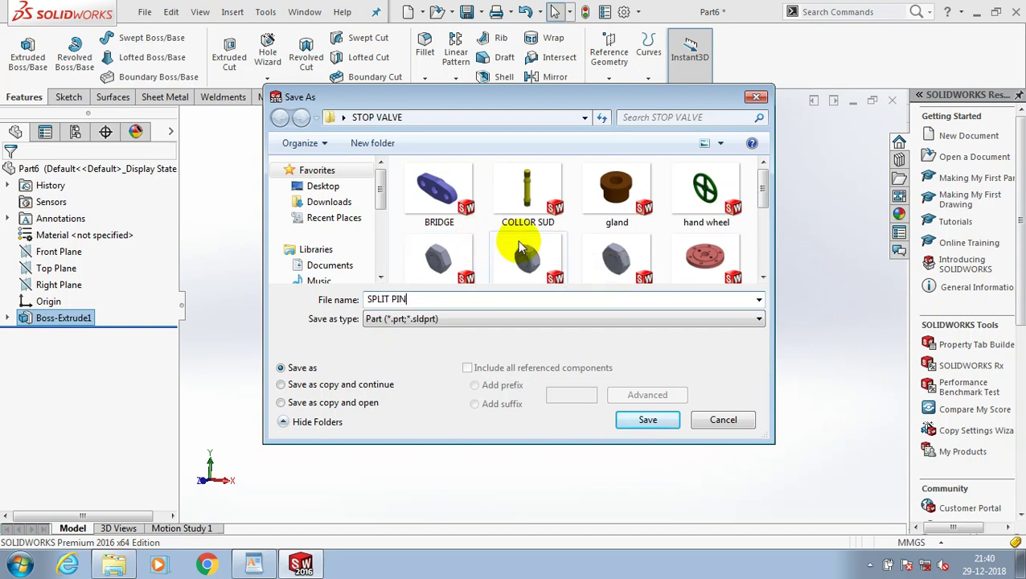
click(639, 417)
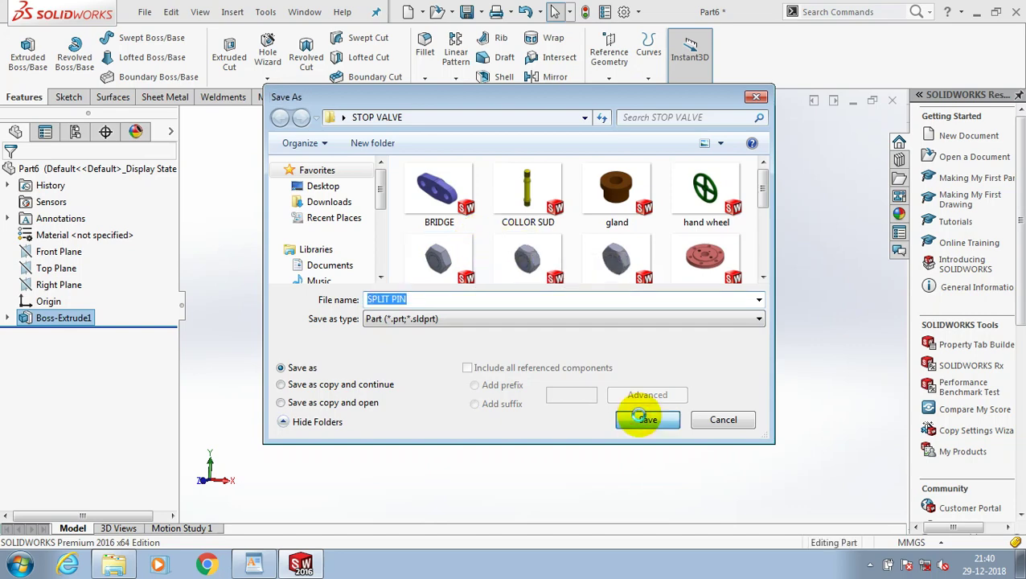
key(f)
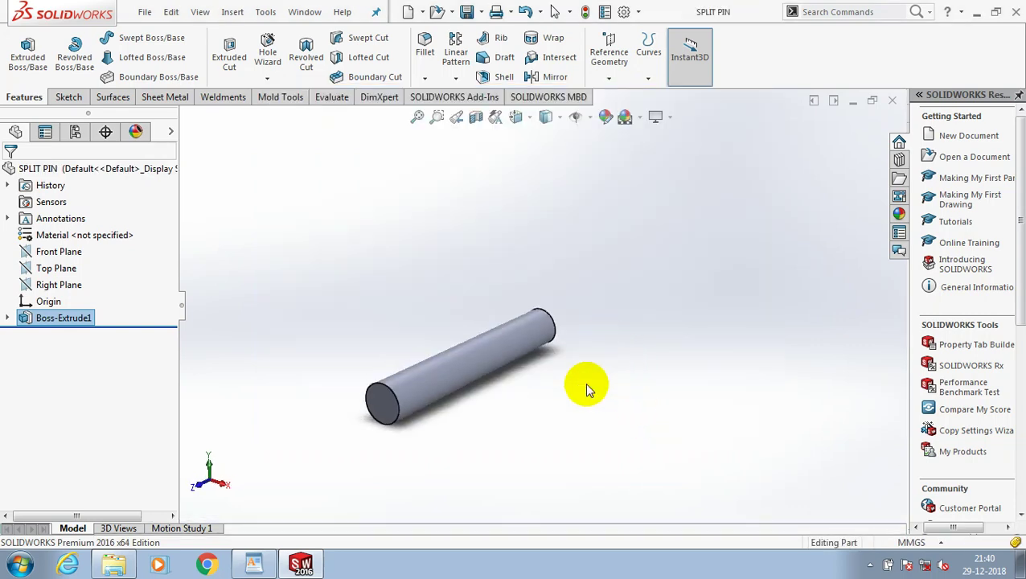